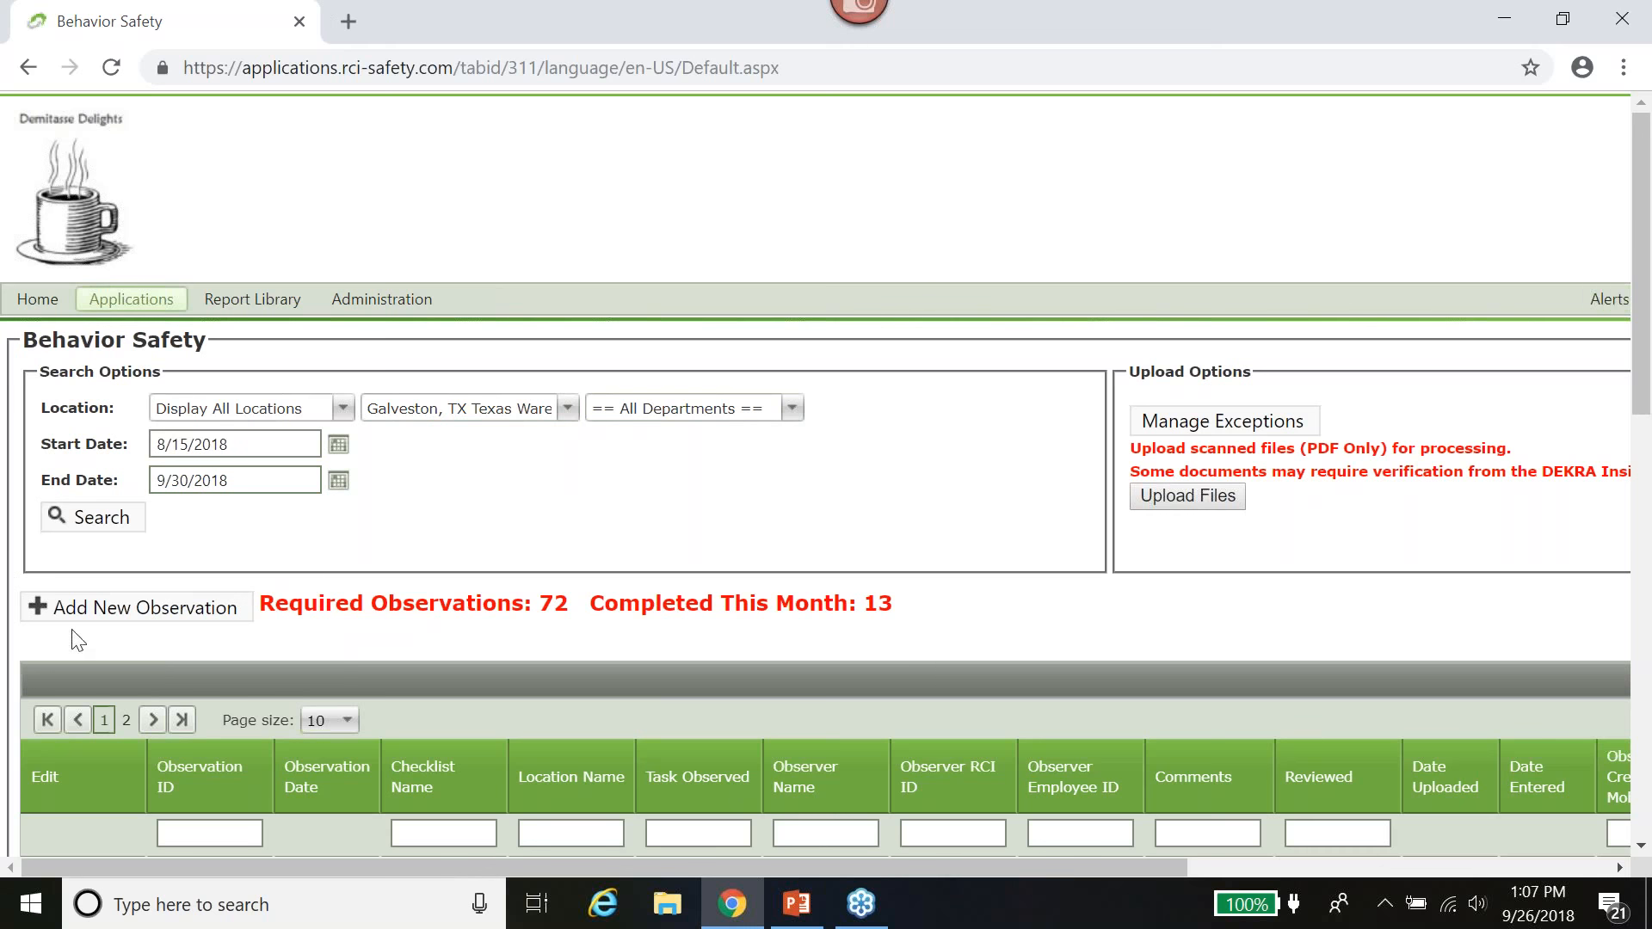
# - Start a new observation for the Galveston, TX Texas Warehouse and set its department to Kitchen - 3
pyautogui.click(121, 617)
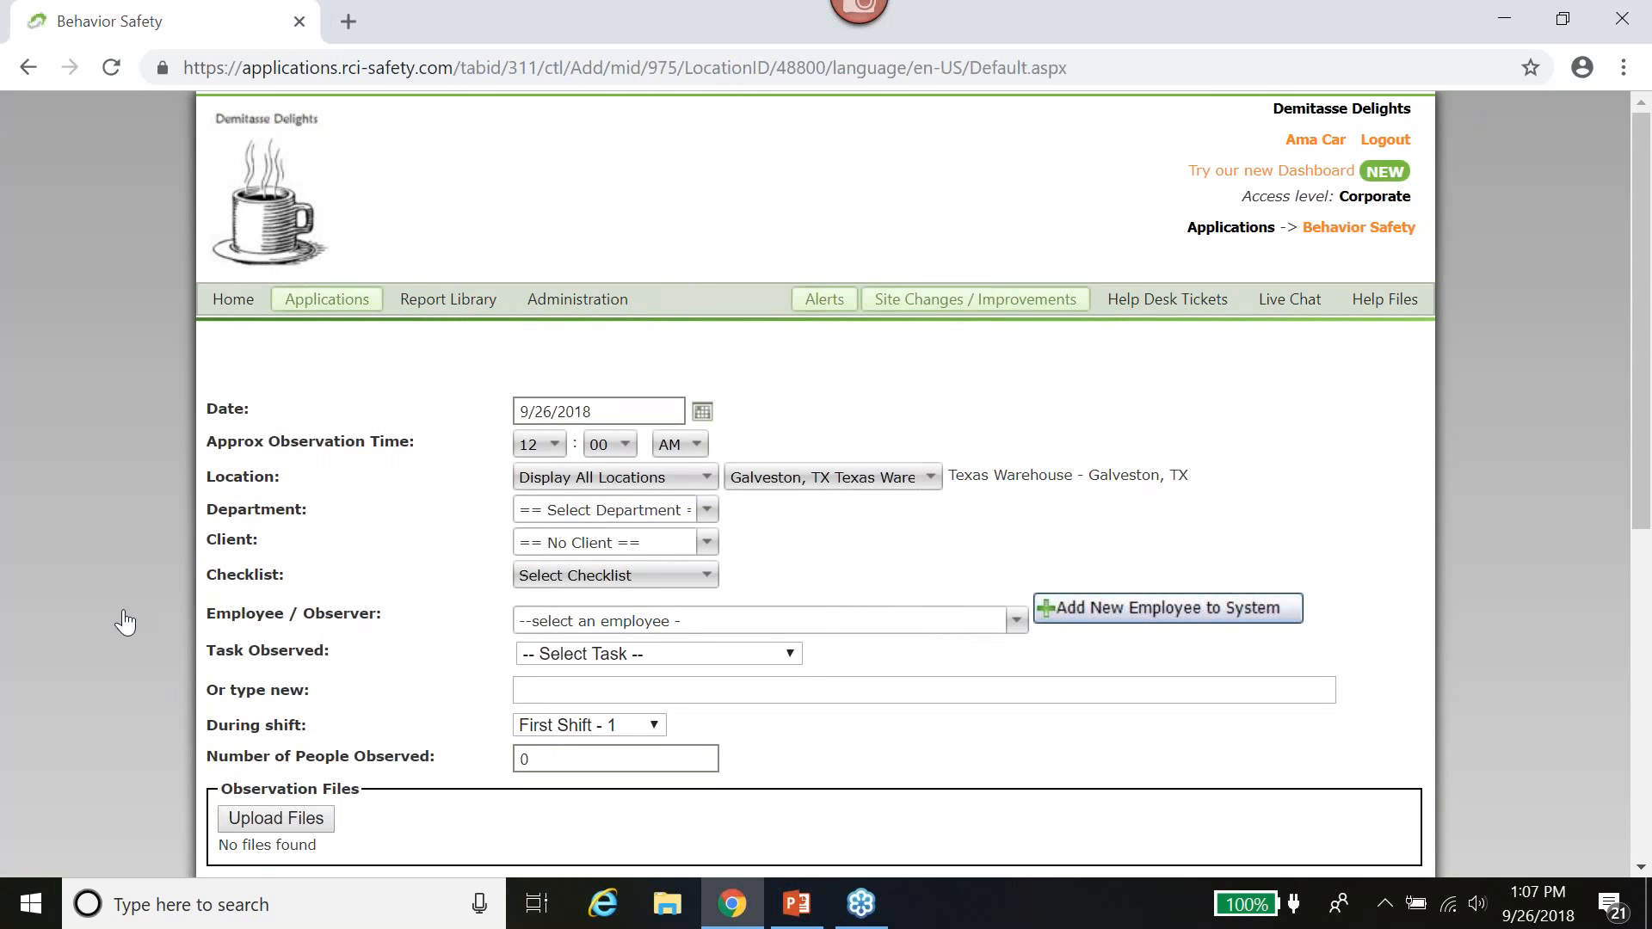
pyautogui.scroll(-1, 124, 621)
pyautogui.click(515, 281)
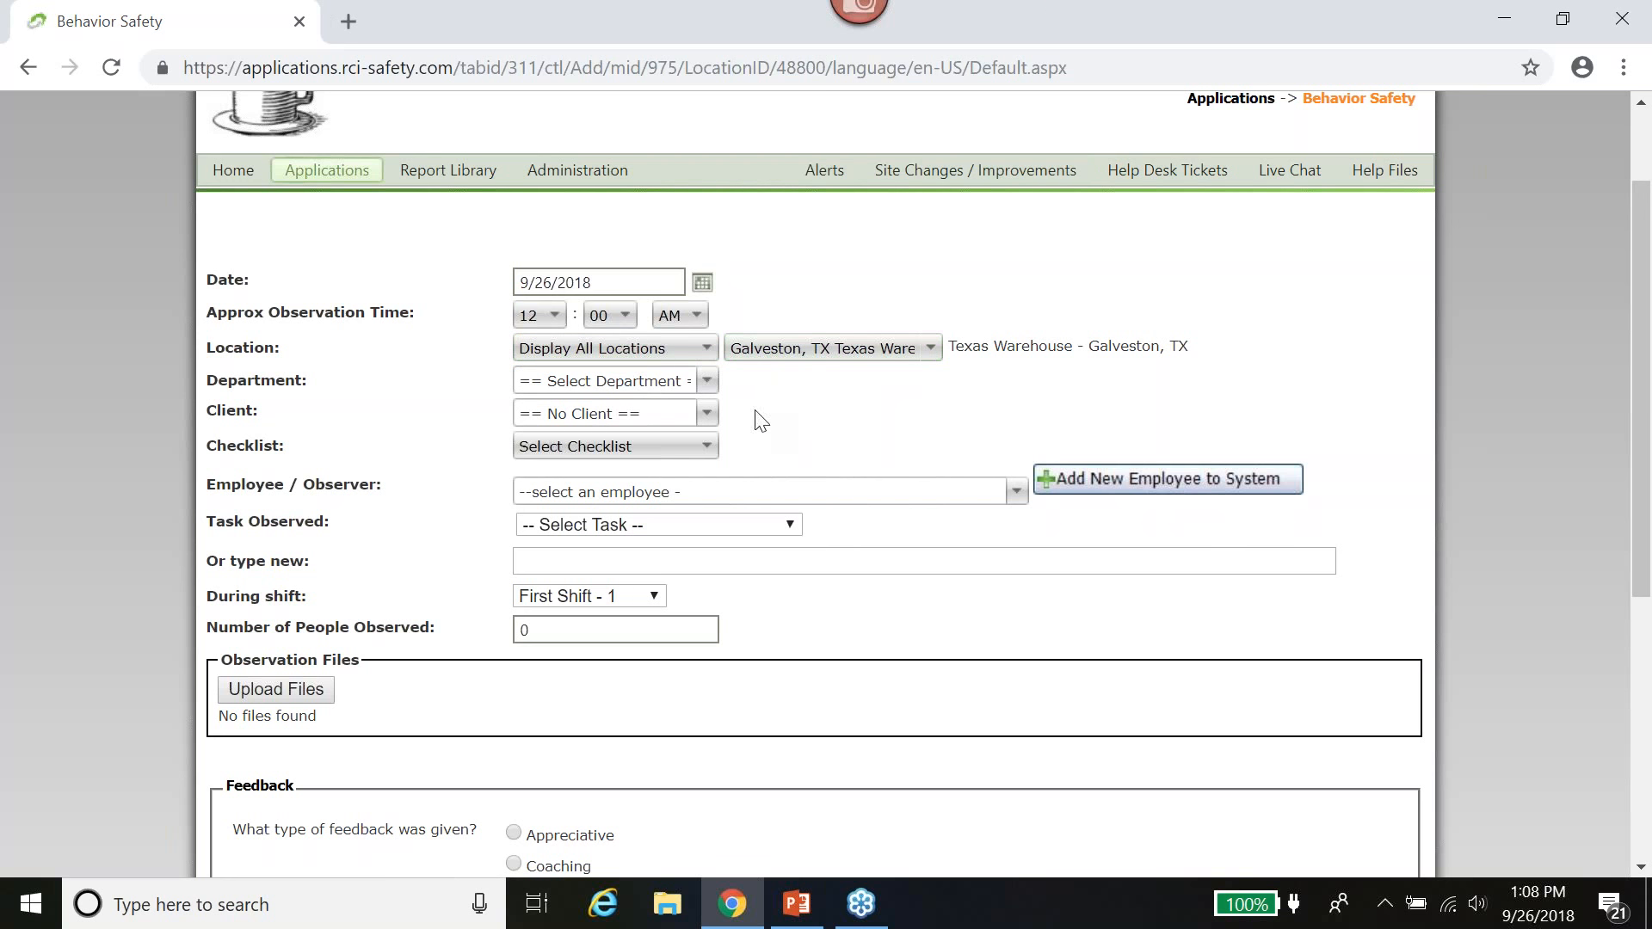
pyautogui.click(704, 382)
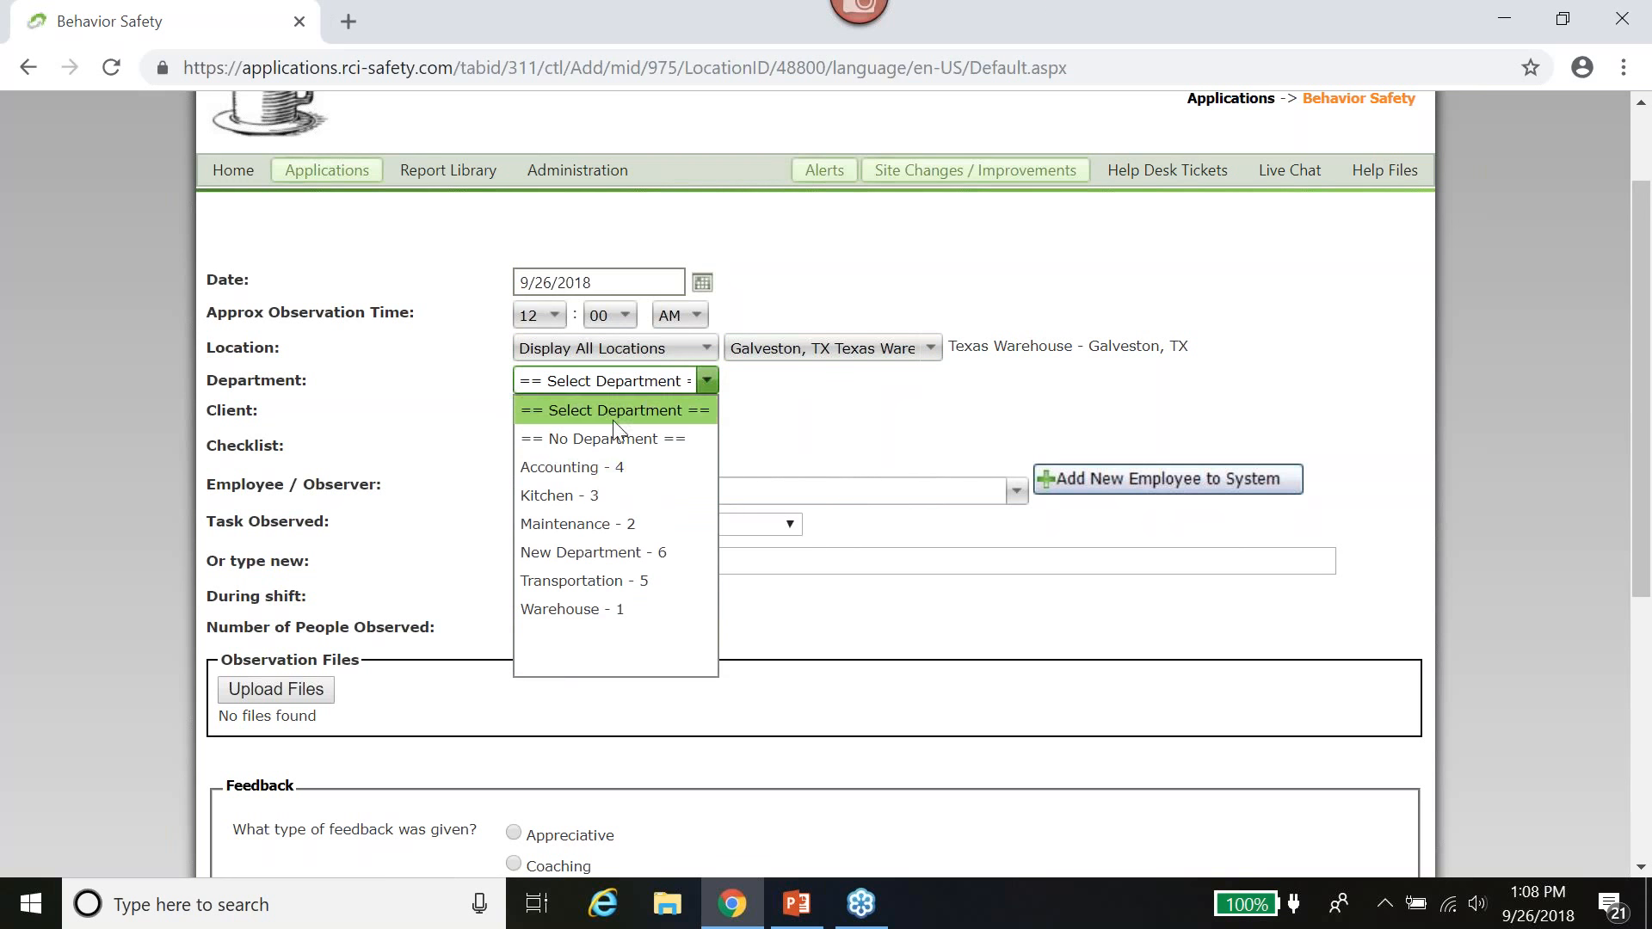
pyautogui.click(576, 490)
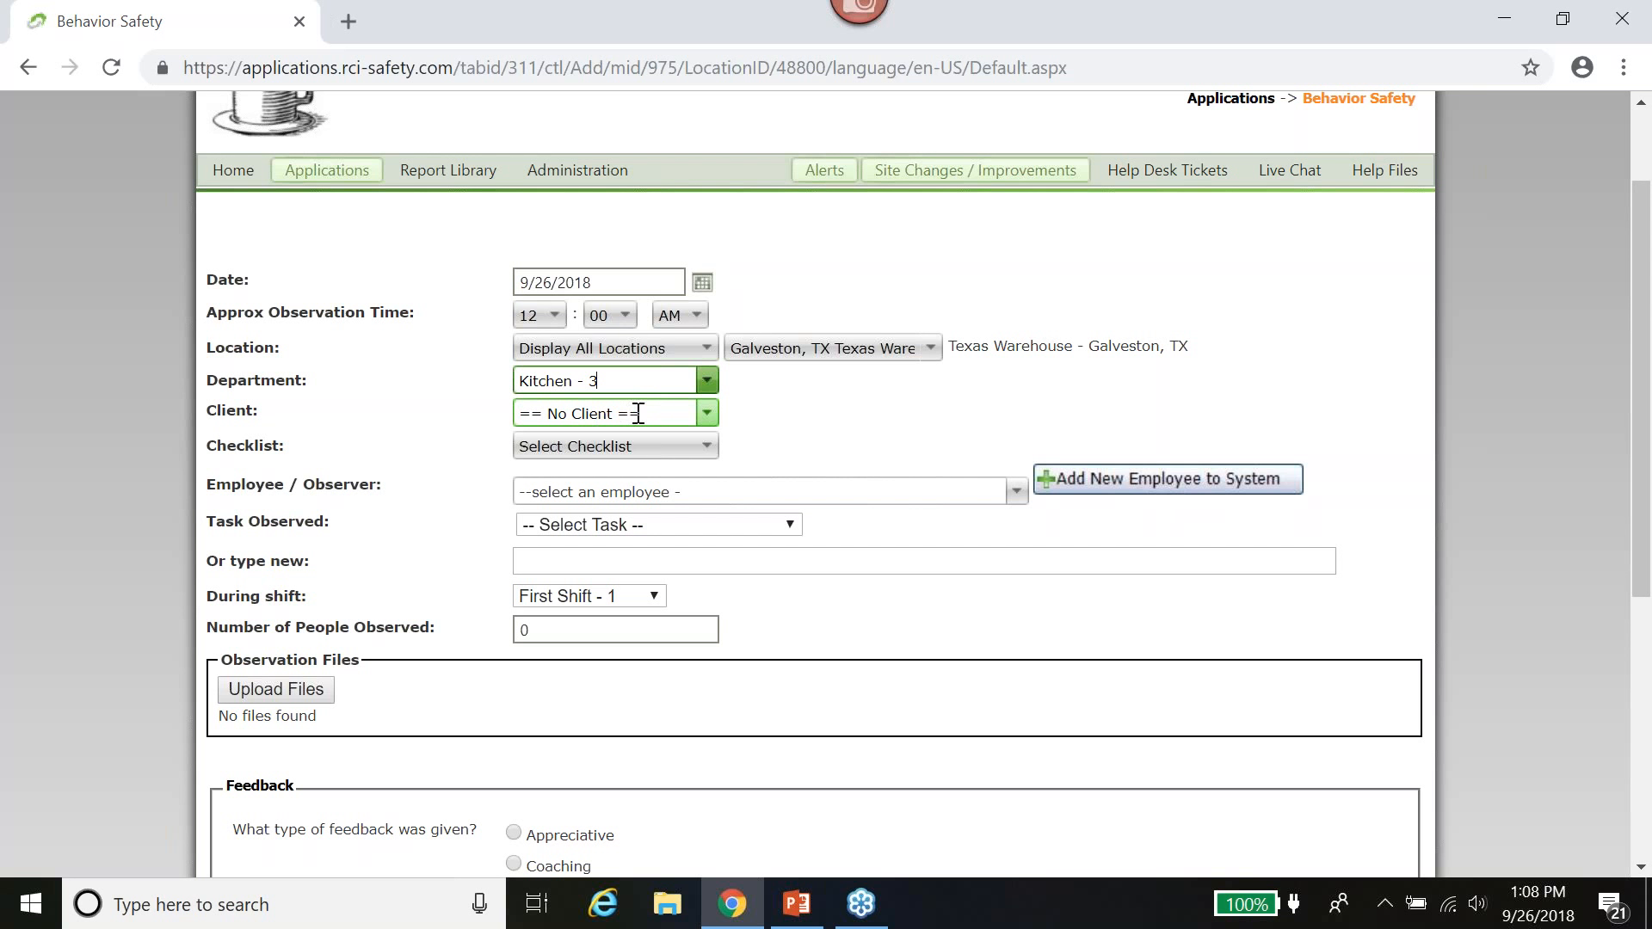
# - Choose the Safety checklist for the observation and select the observer's name from the site employees
pyautogui.click(690, 445)
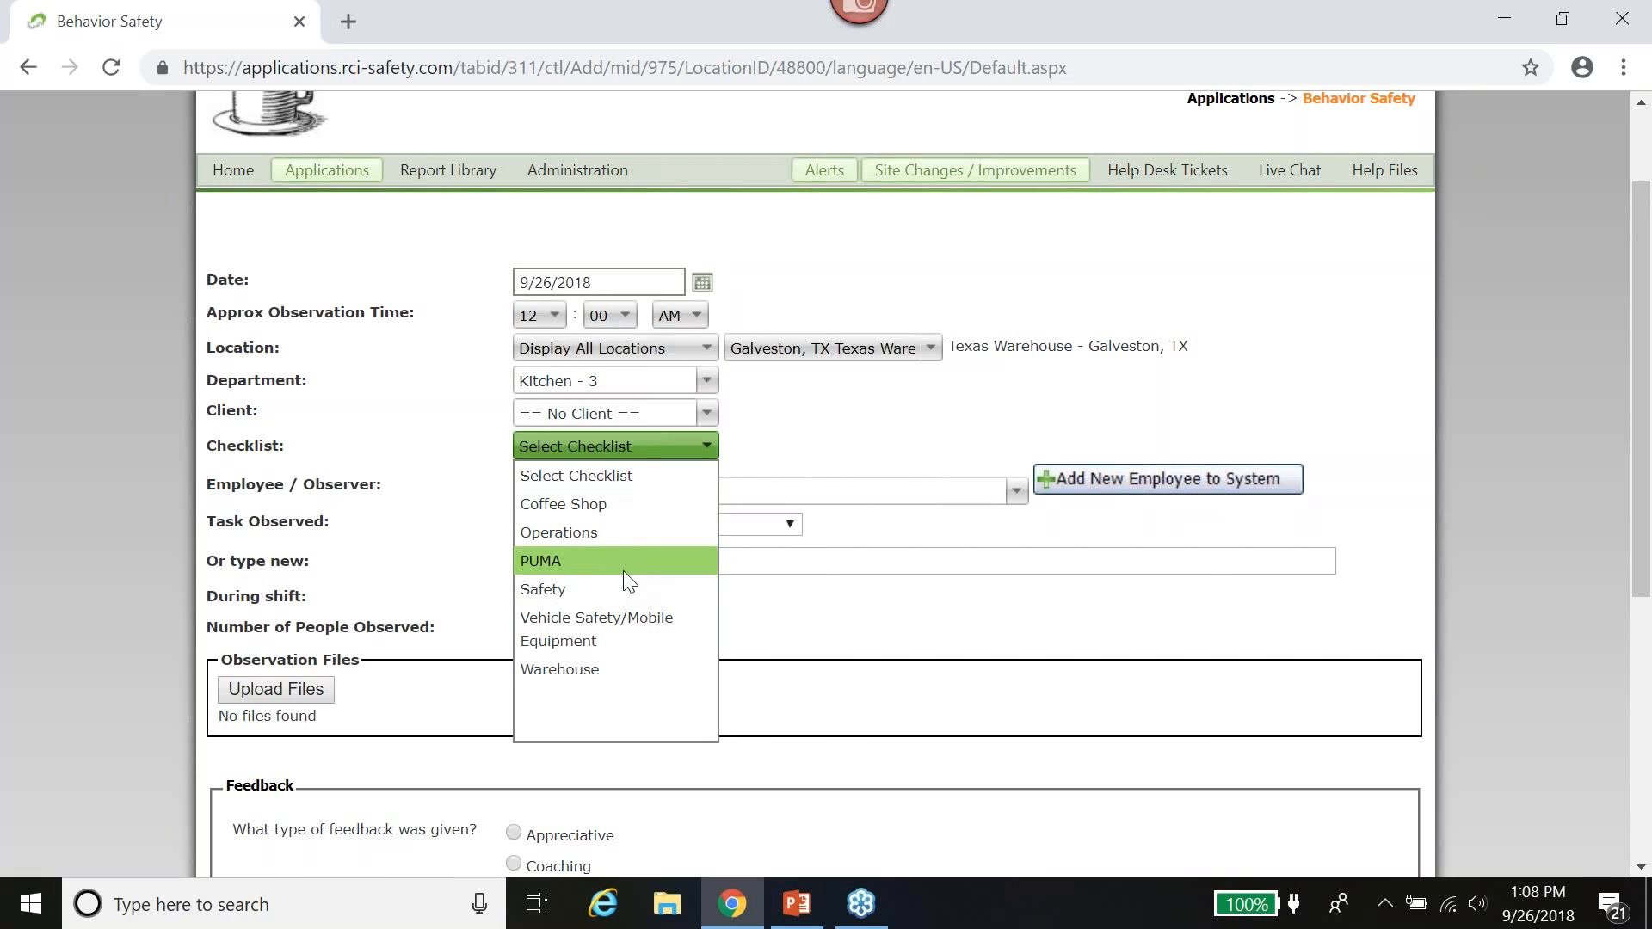
pyautogui.click(544, 588)
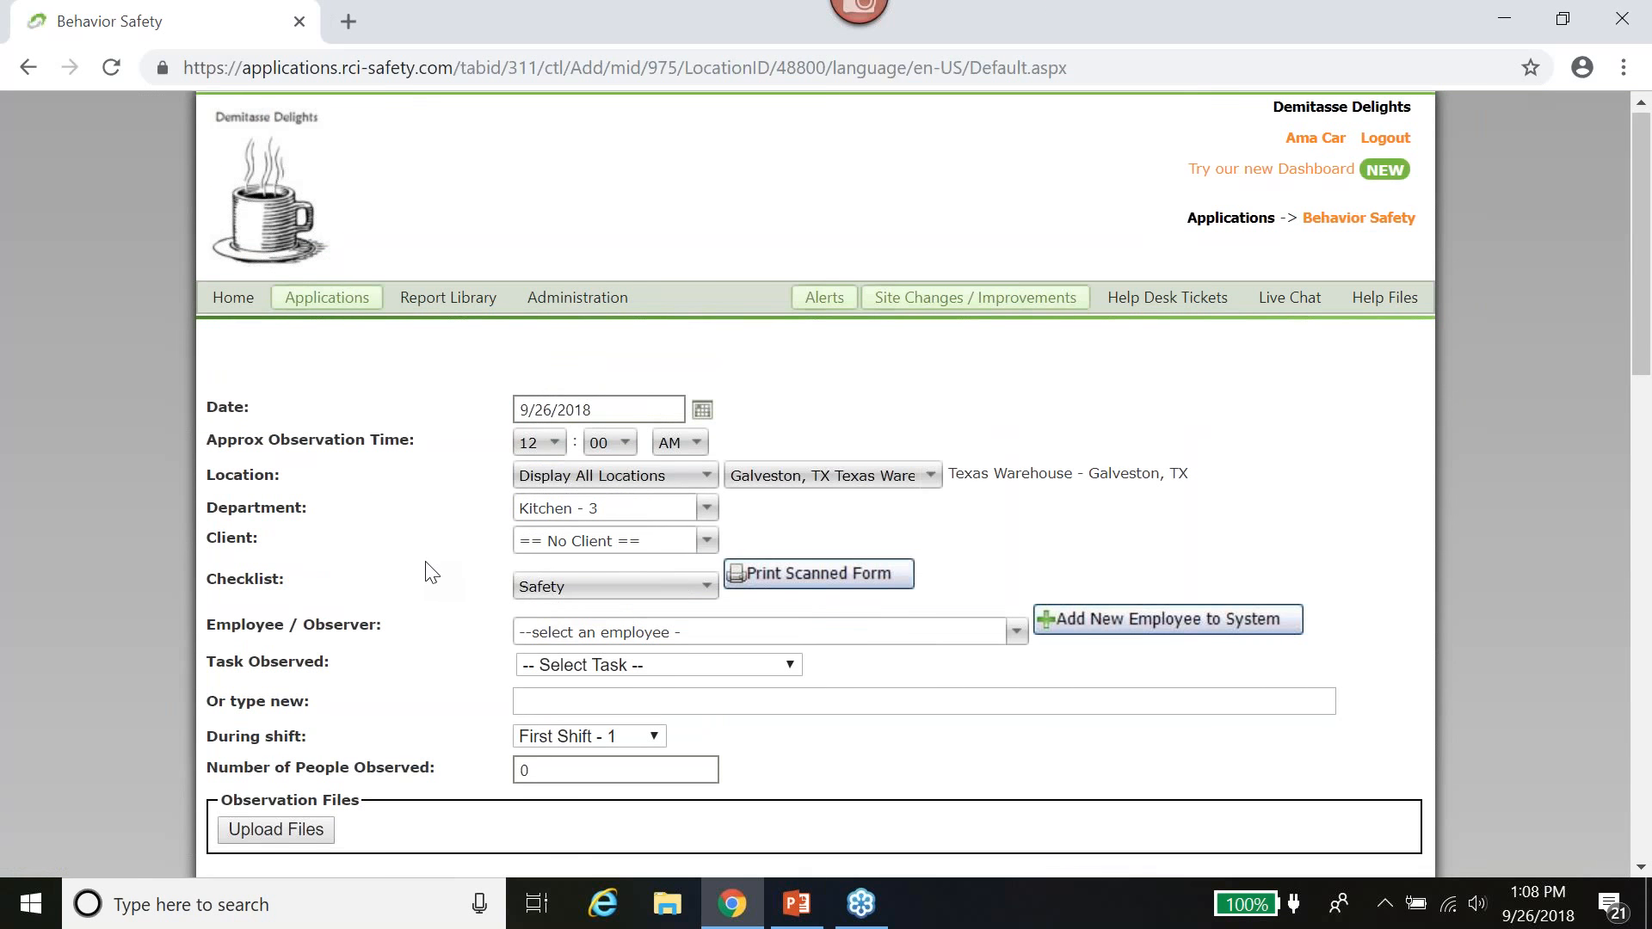
pyautogui.scroll(-3, 432, 572)
pyautogui.click(575, 378)
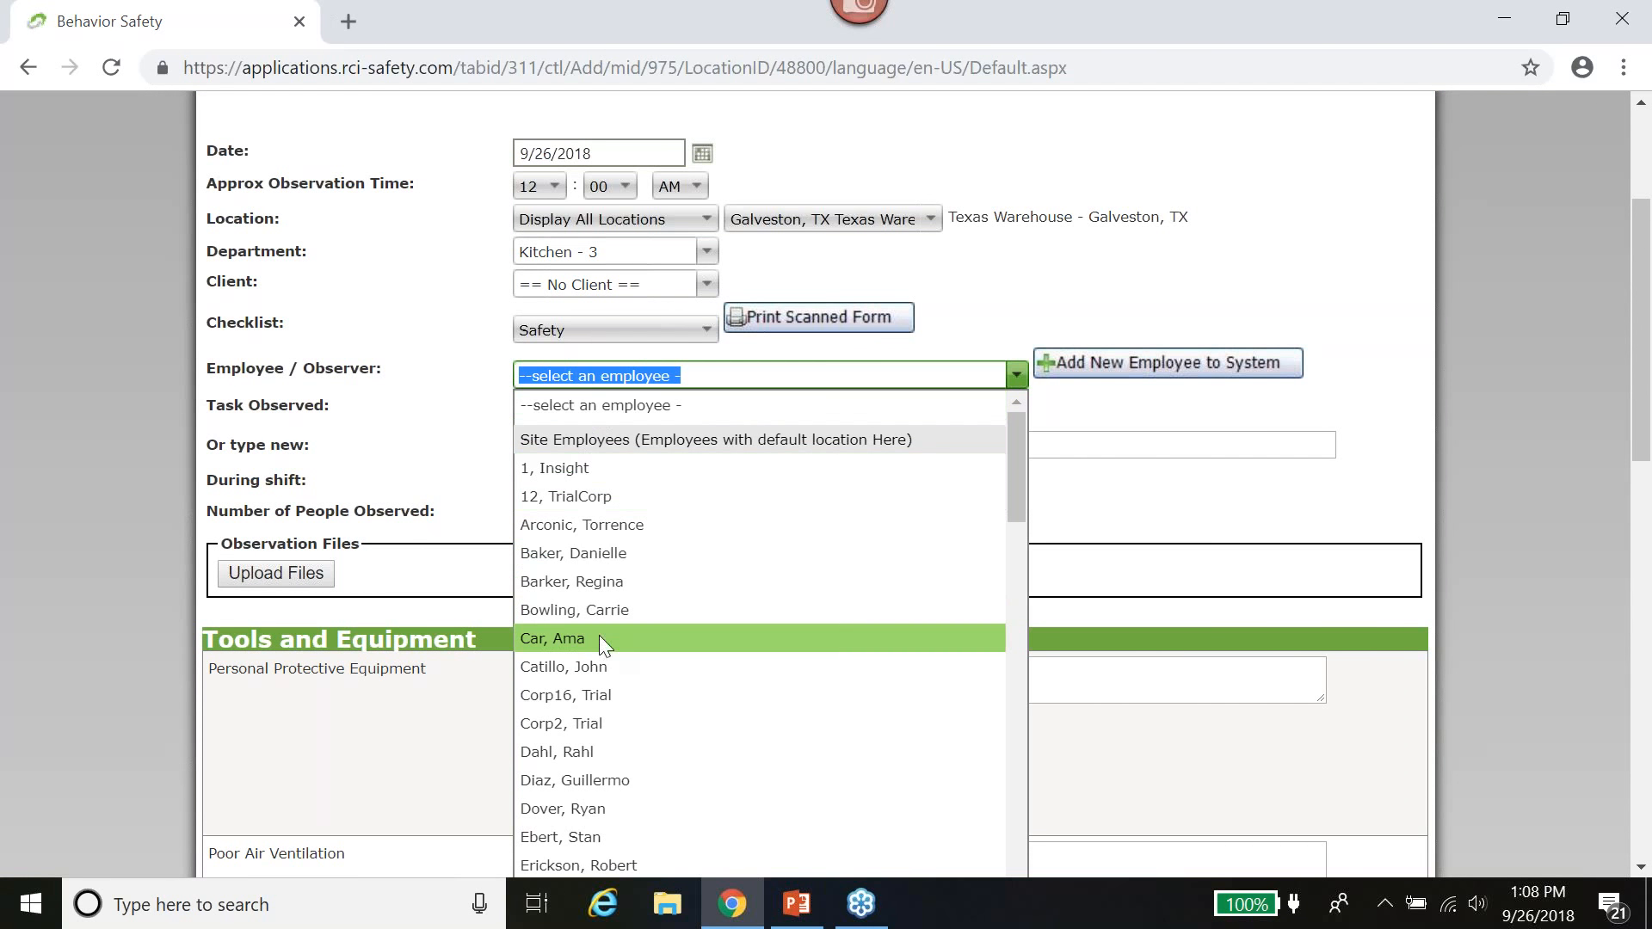
pyautogui.click(571, 638)
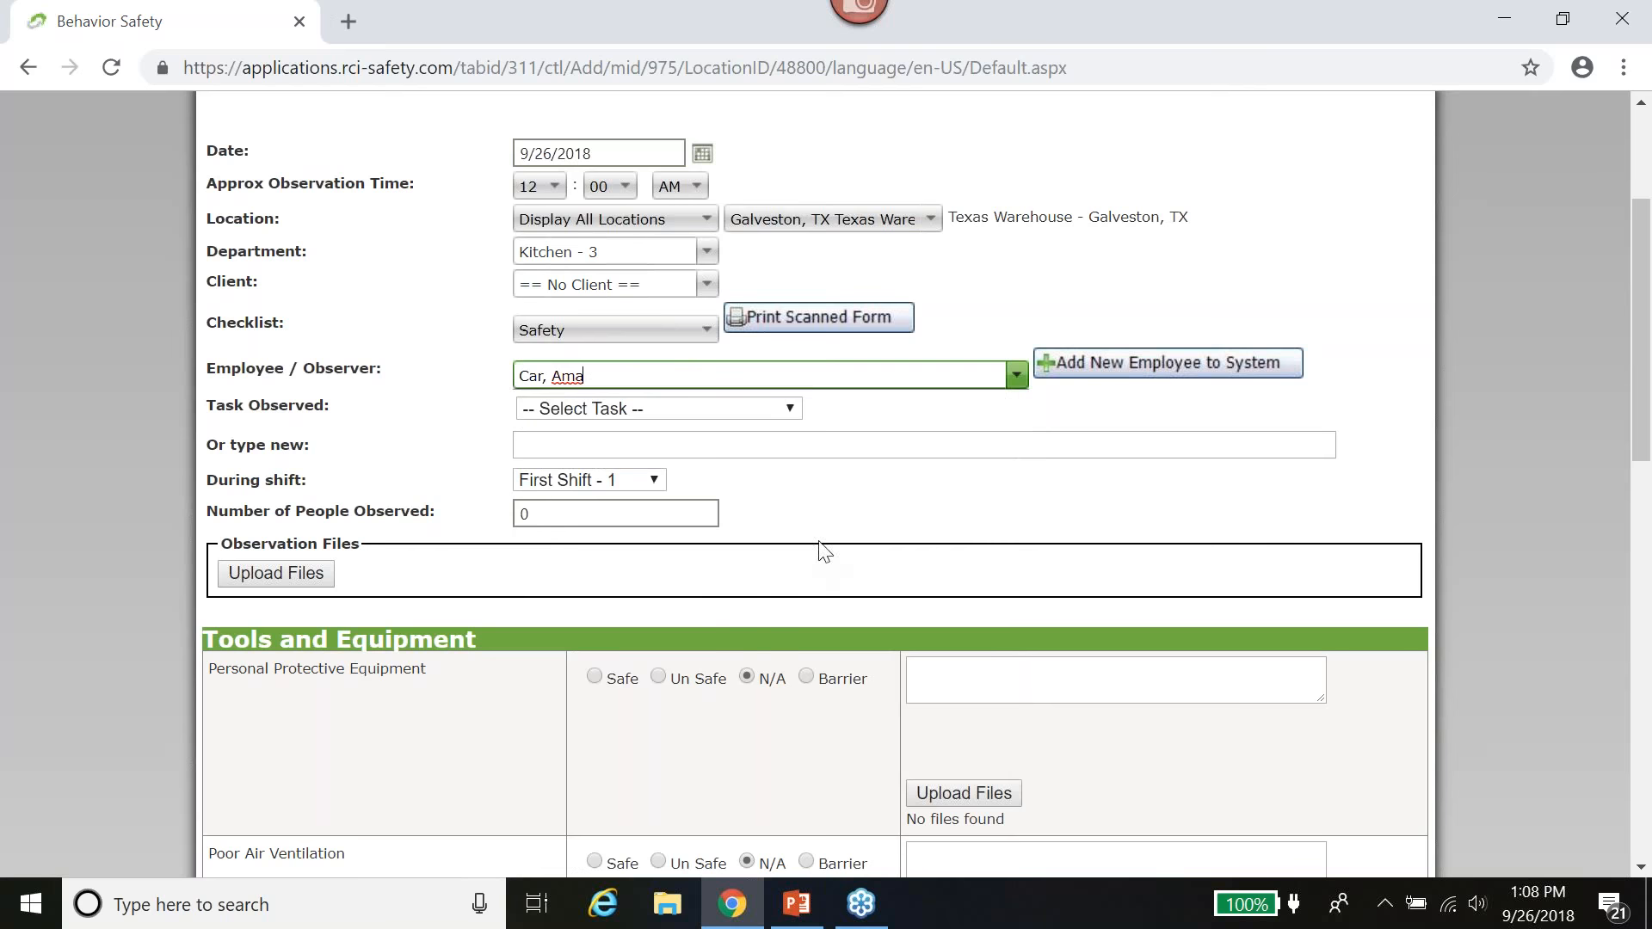
# - Enter "cleaning coffee pots" as a new observed task instead of choosing one of the predefined tasks
pyautogui.click(578, 411)
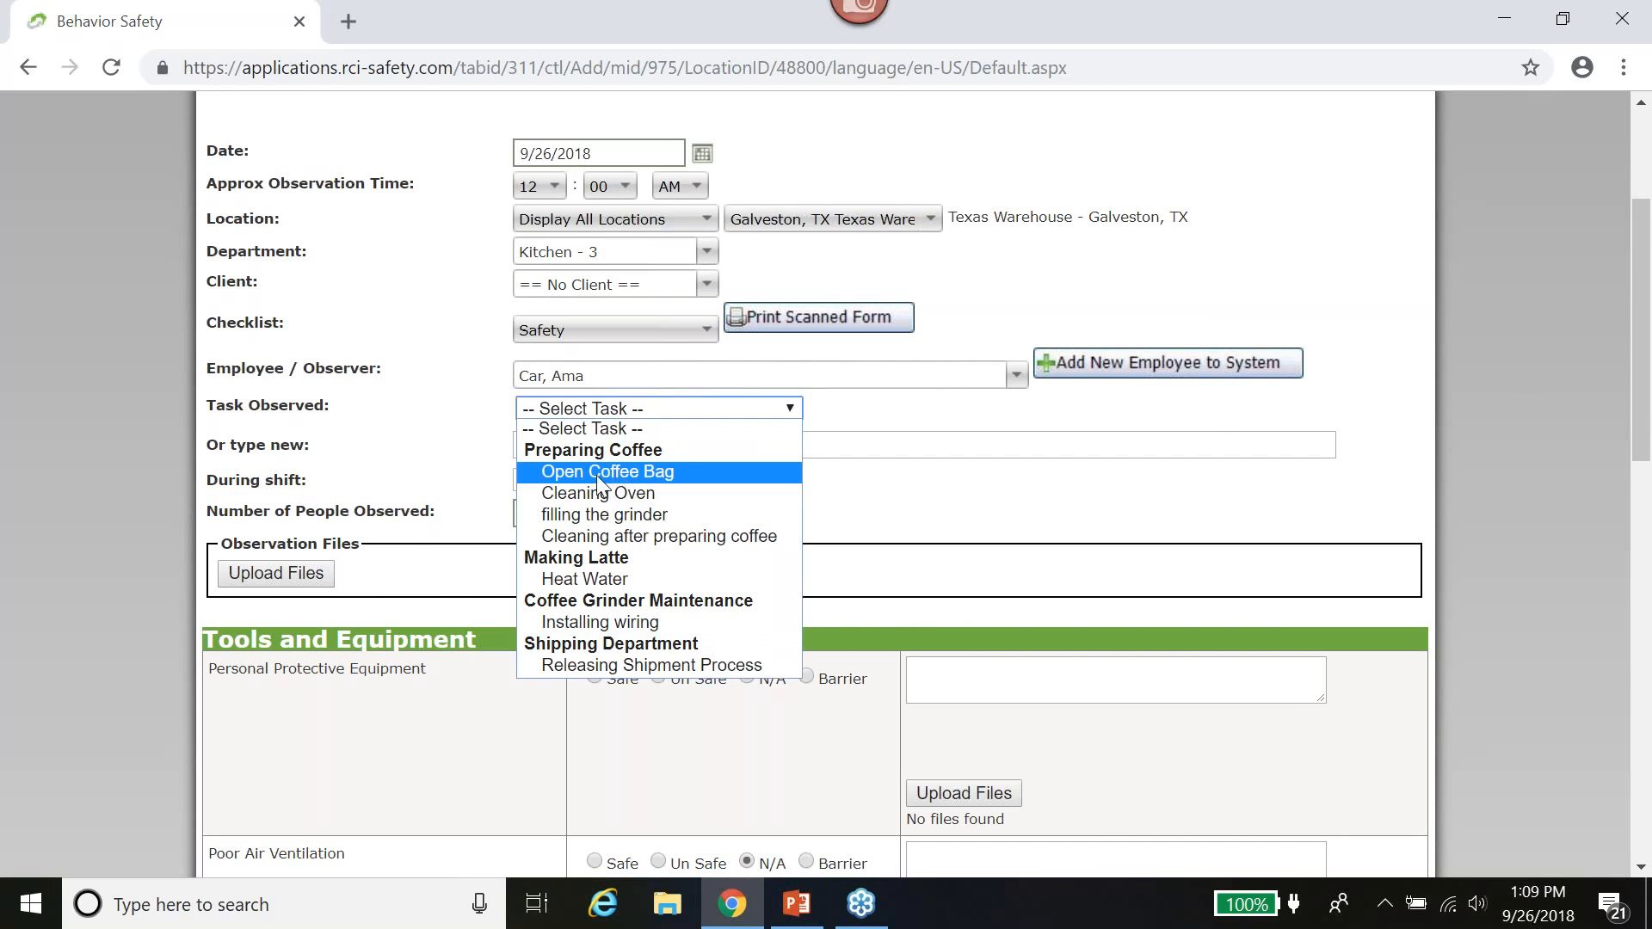
pyautogui.click(453, 435)
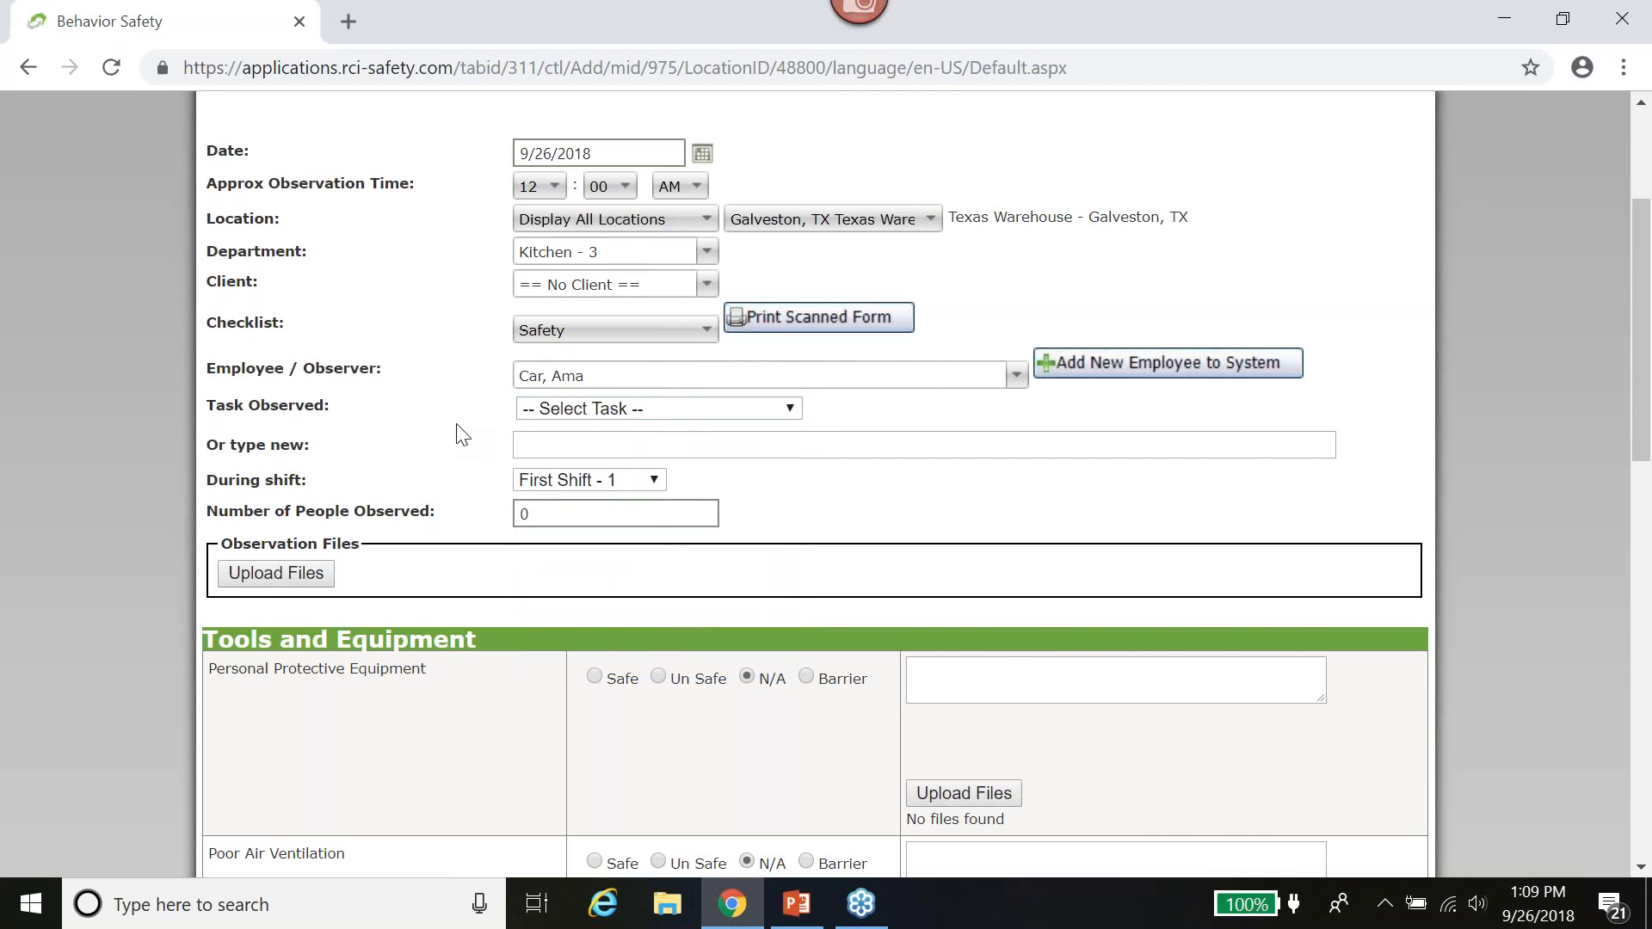
pyautogui.click(529, 448)
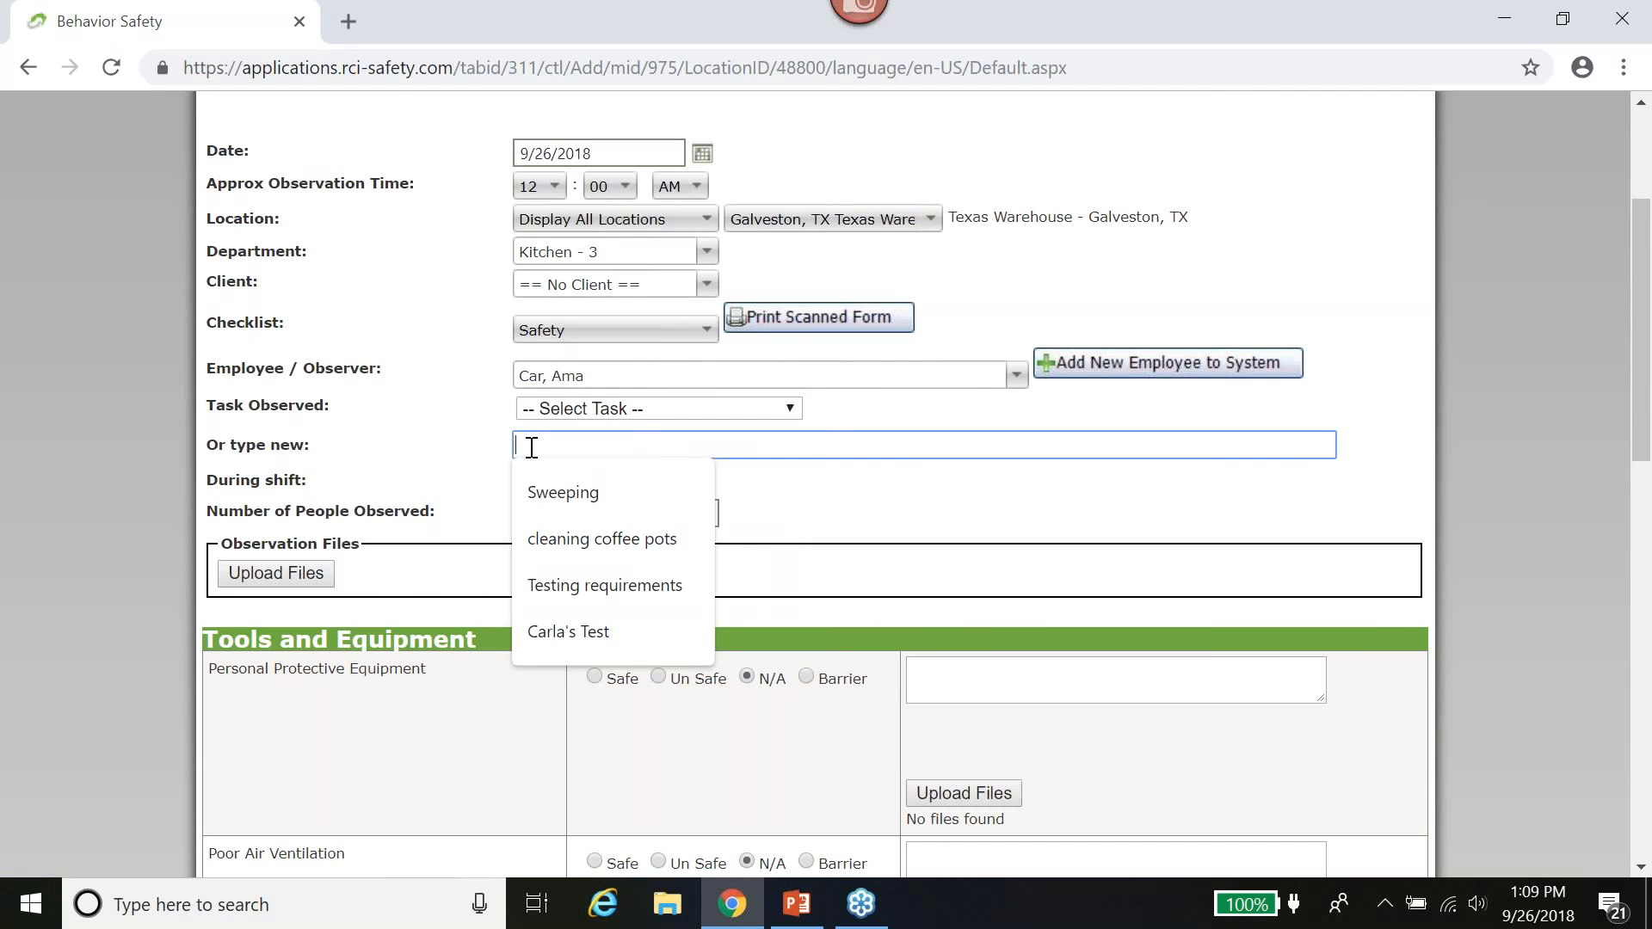
pyautogui.click(633, 539)
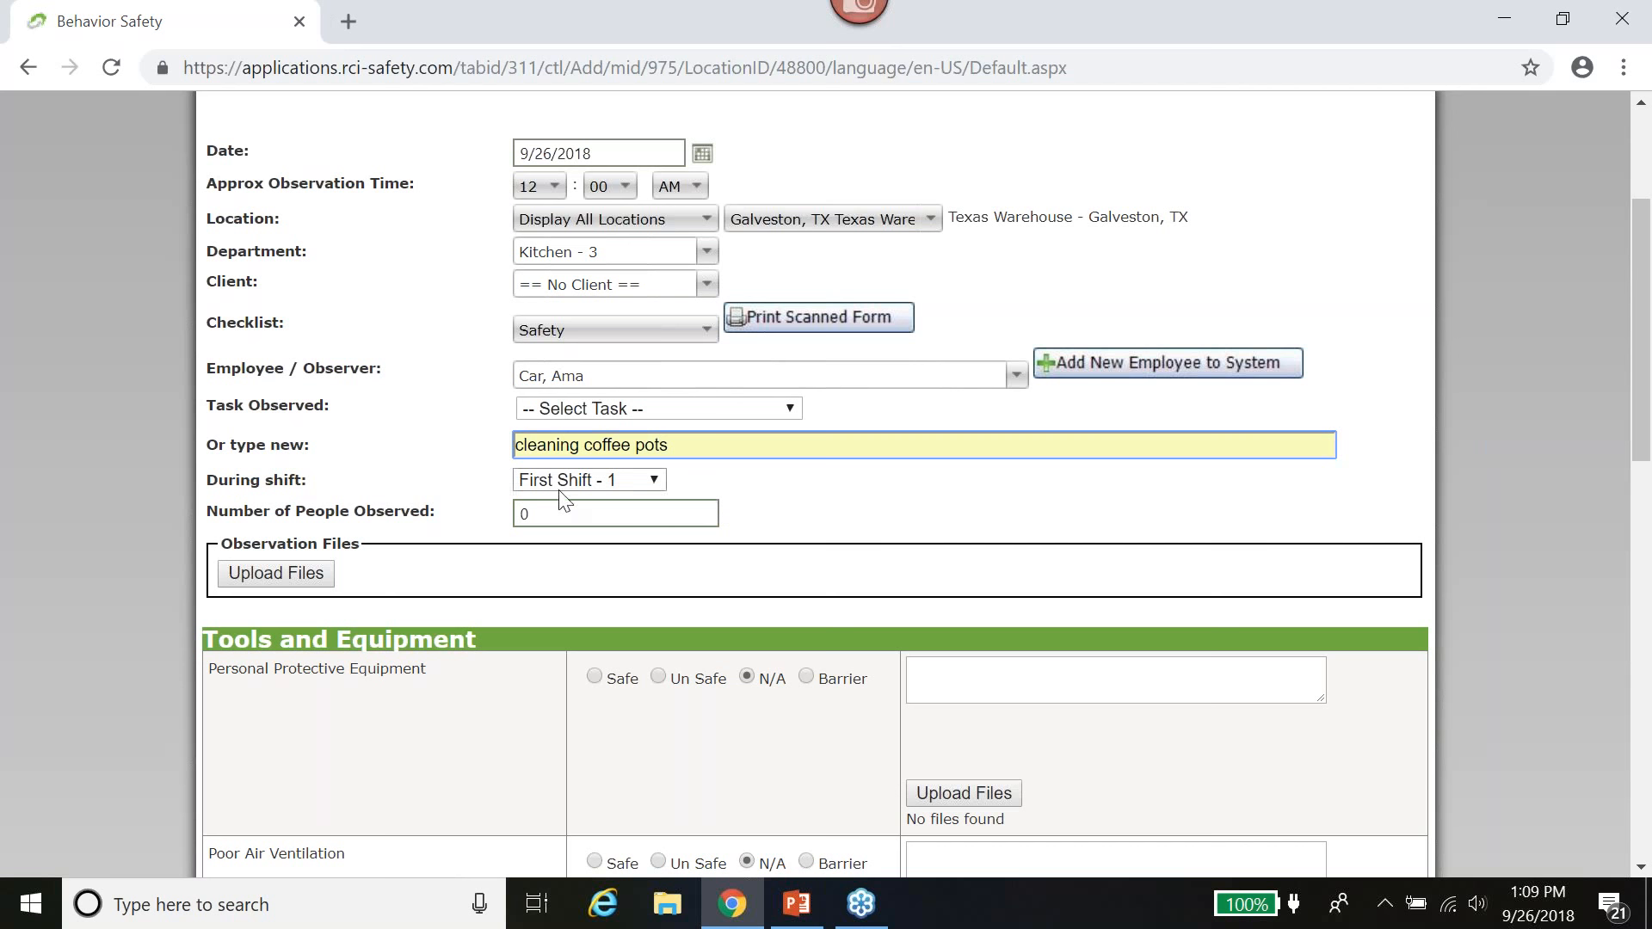
# - Set the shift to Second Shift - 2 and the number of people observed to 1
pyautogui.click(645, 482)
pyautogui.click(590, 523)
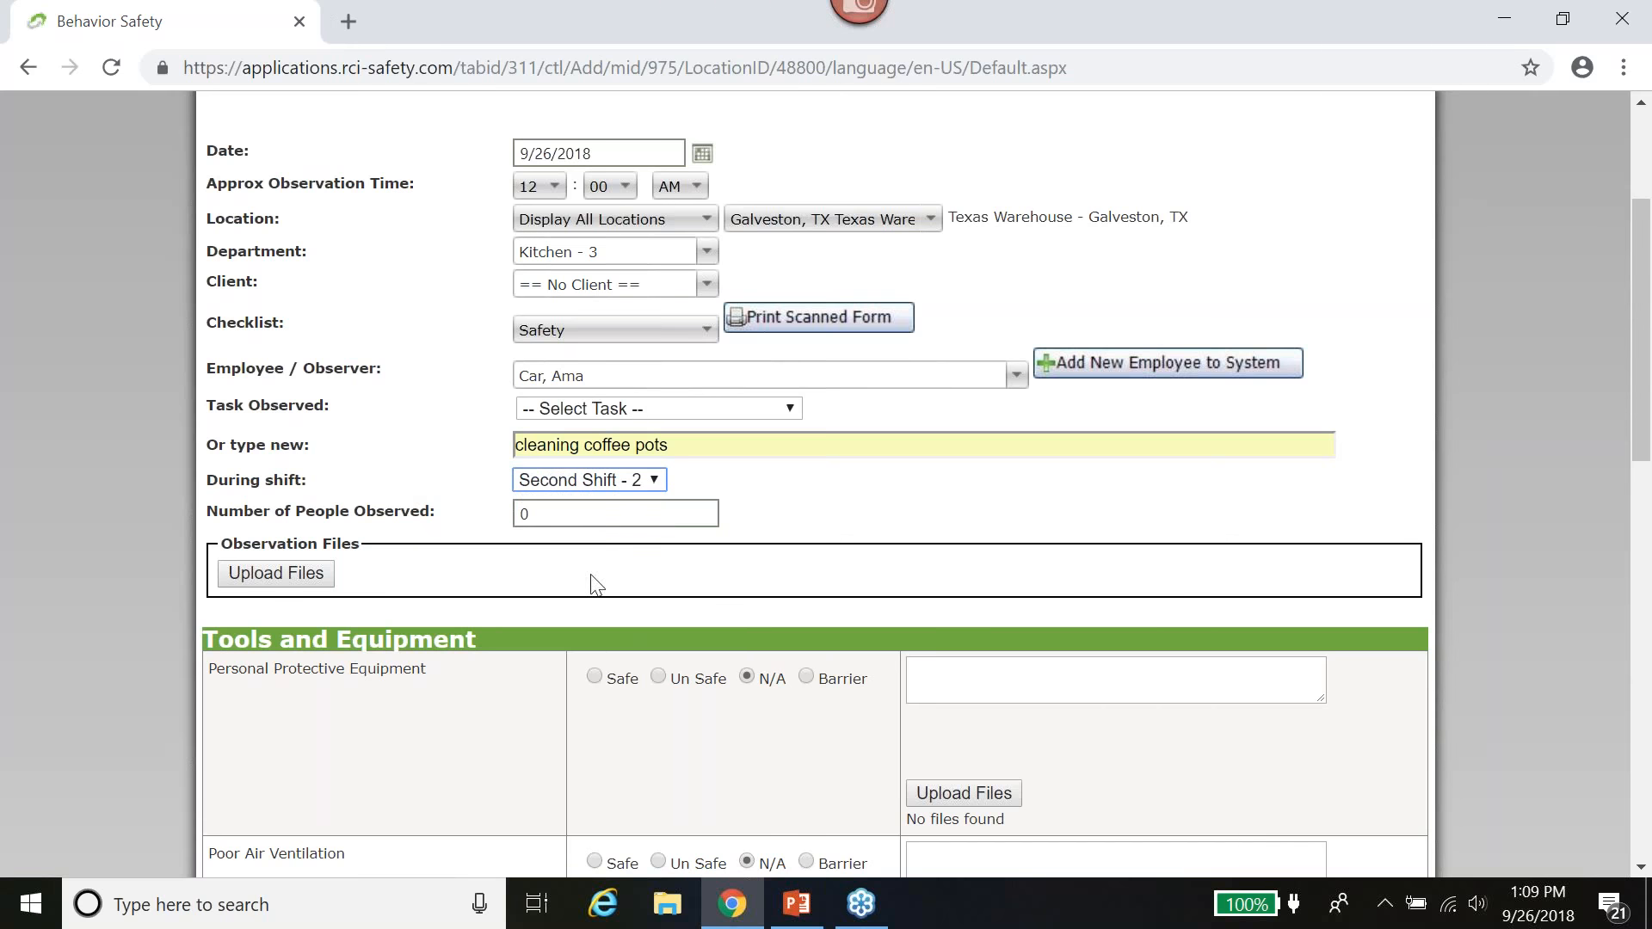
pyautogui.click(560, 517)
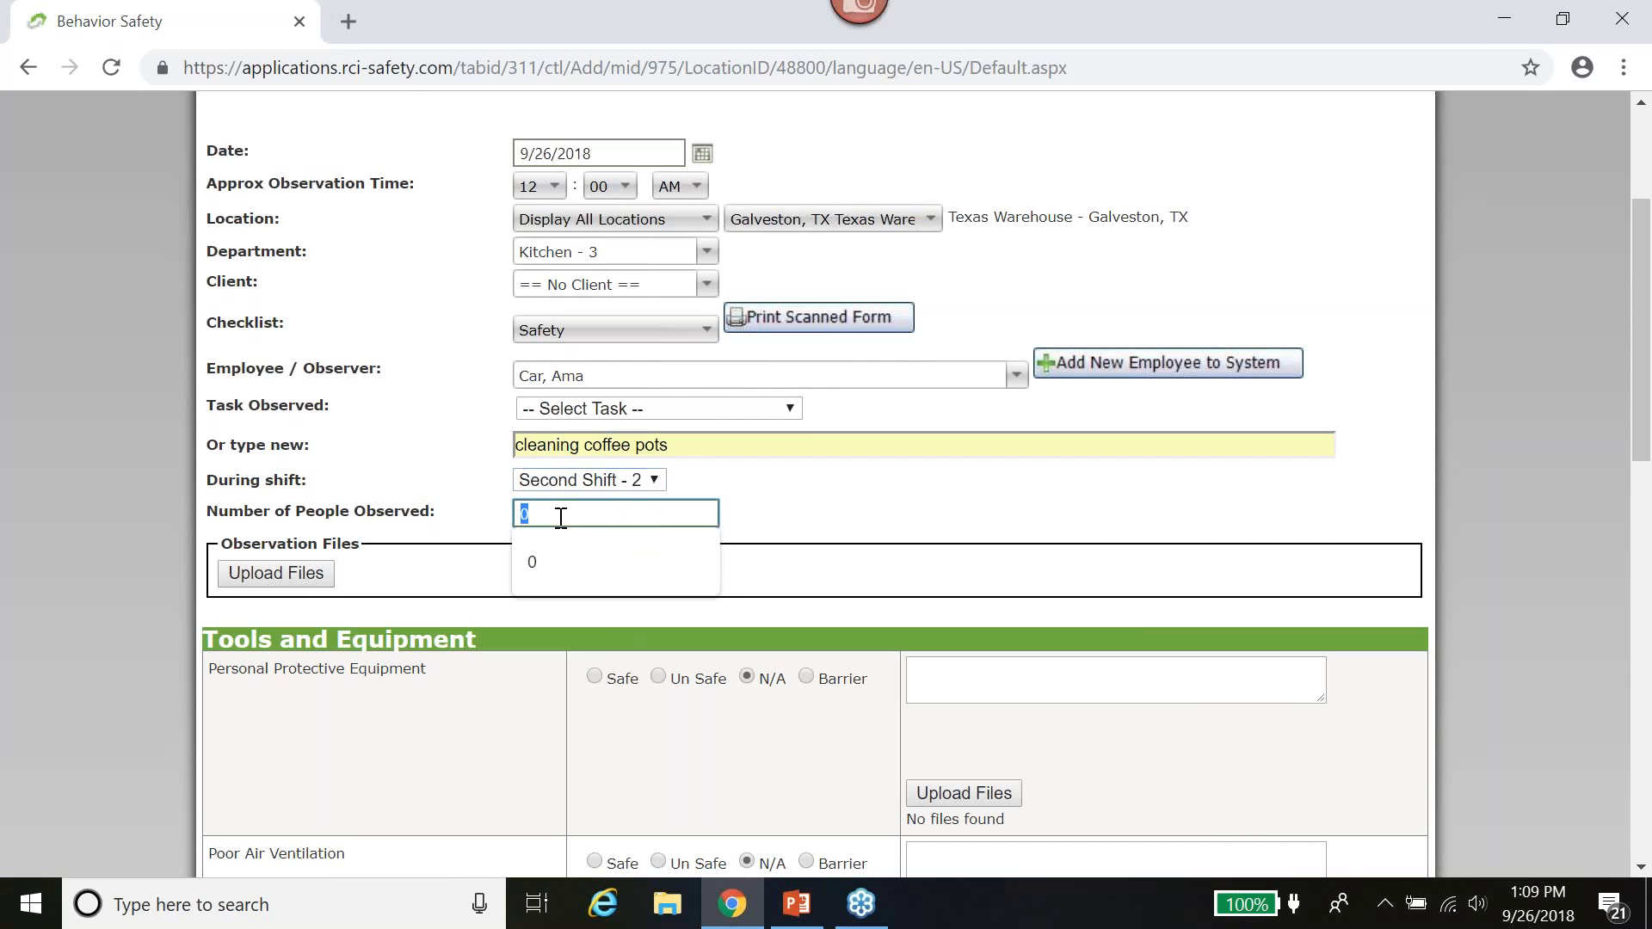
pyautogui.write('1')
pyautogui.click(383, 611)
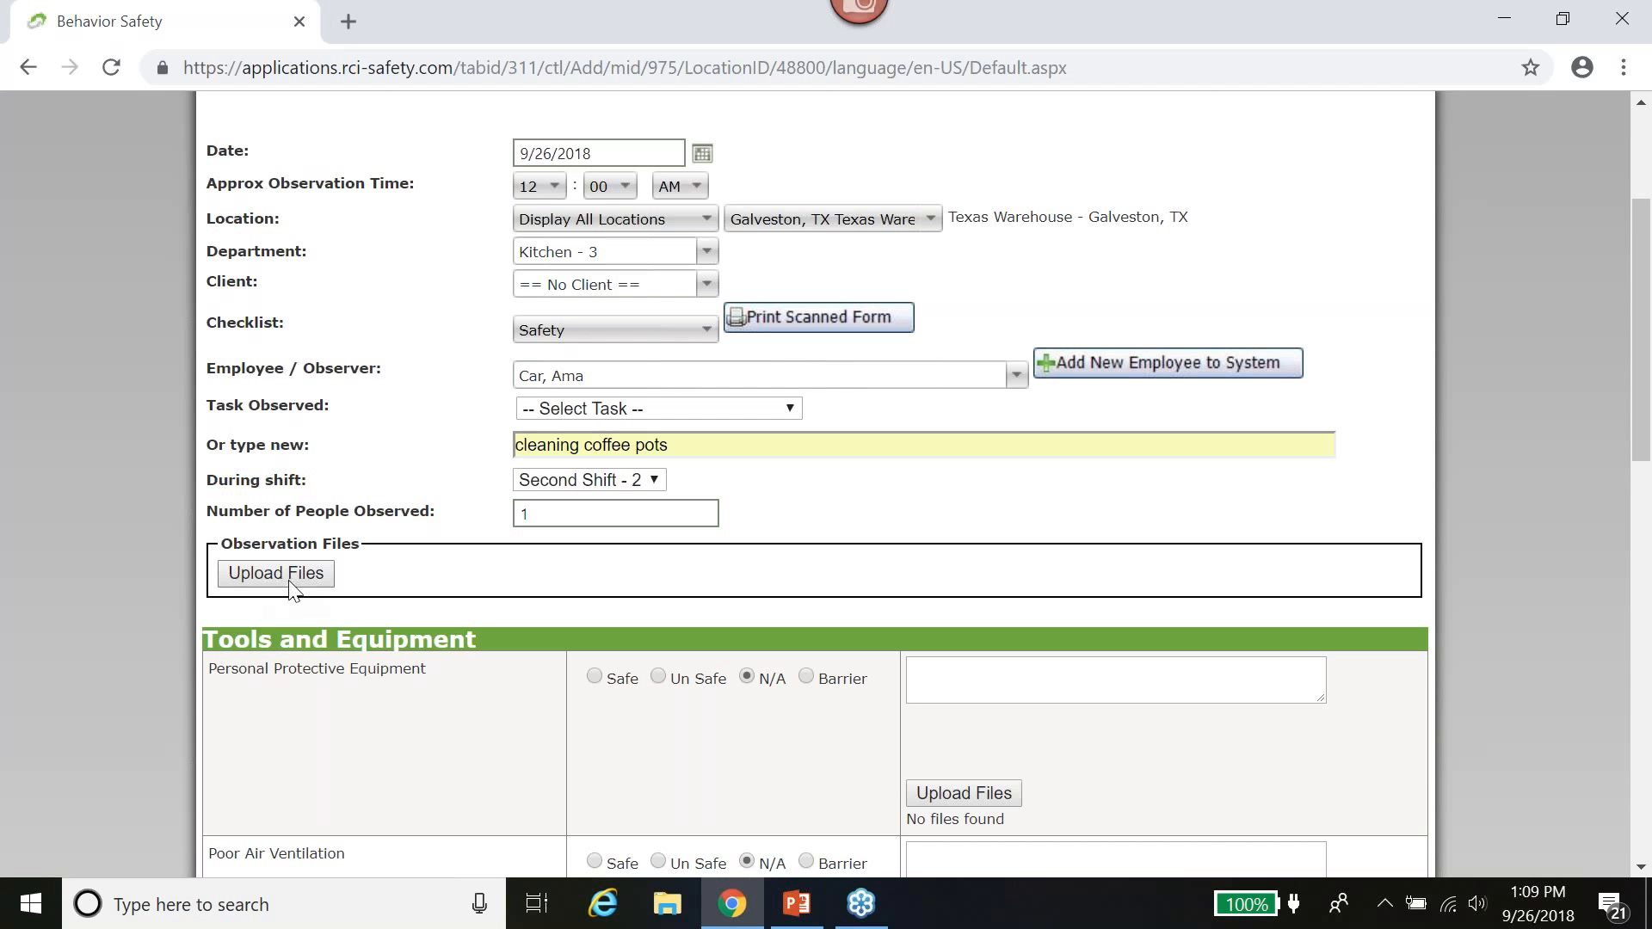
# - Upload the picture 007 (4) from the 2012 folder in the OneDrive Pictures to the observation files
pyautogui.scroll(-3, 405, 566)
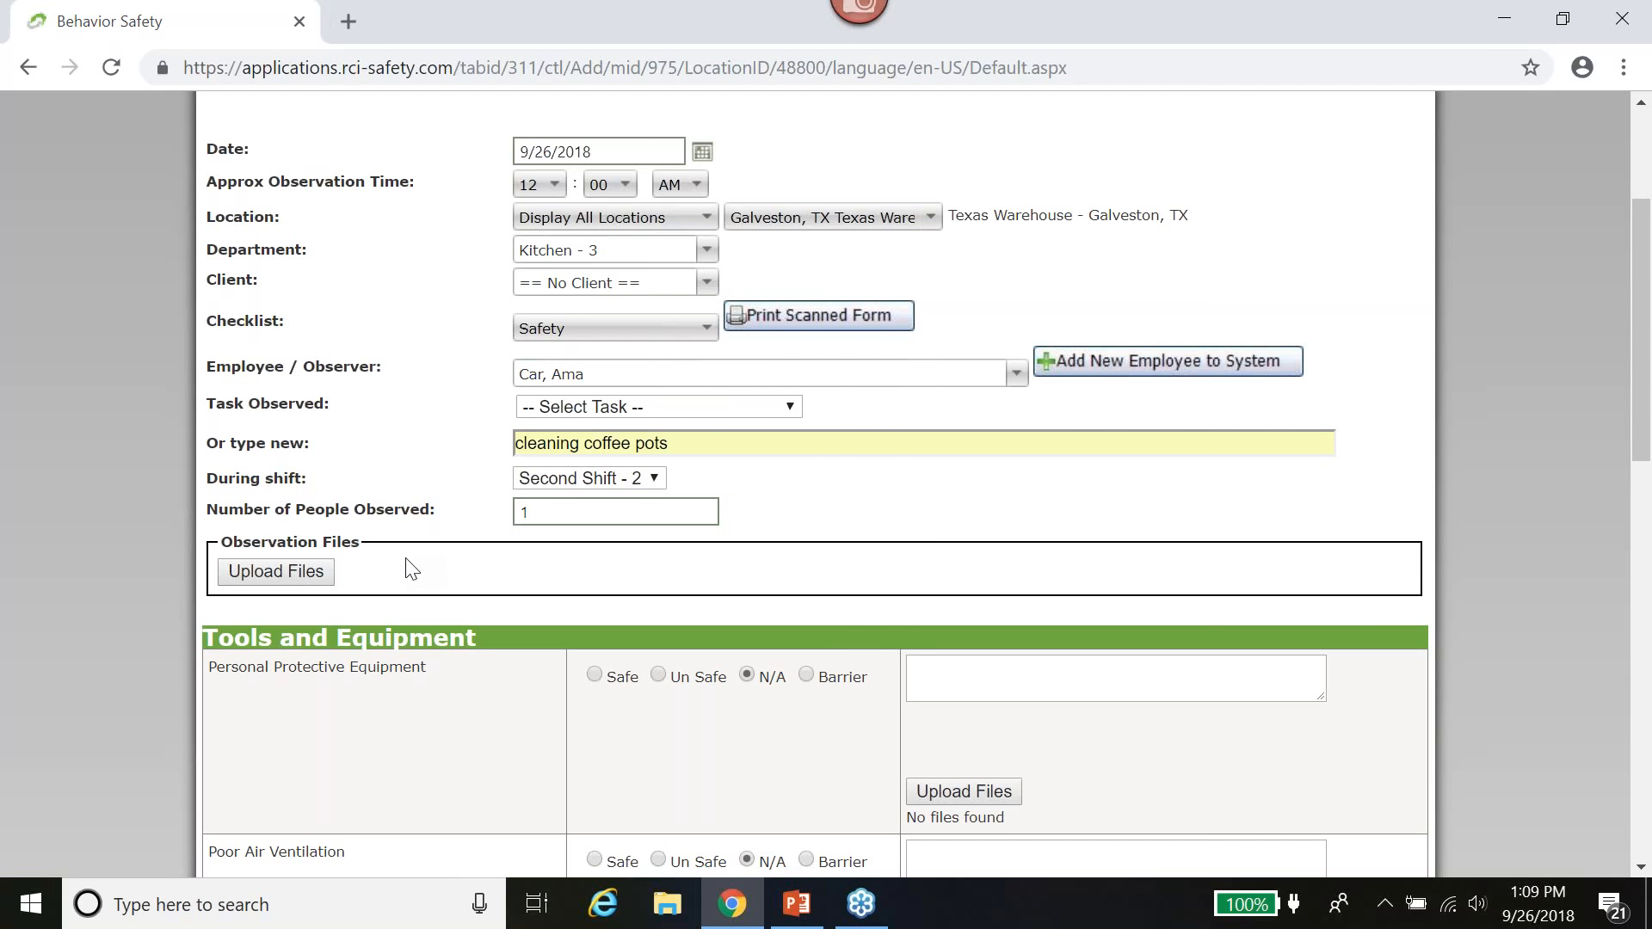
pyautogui.click(272, 311)
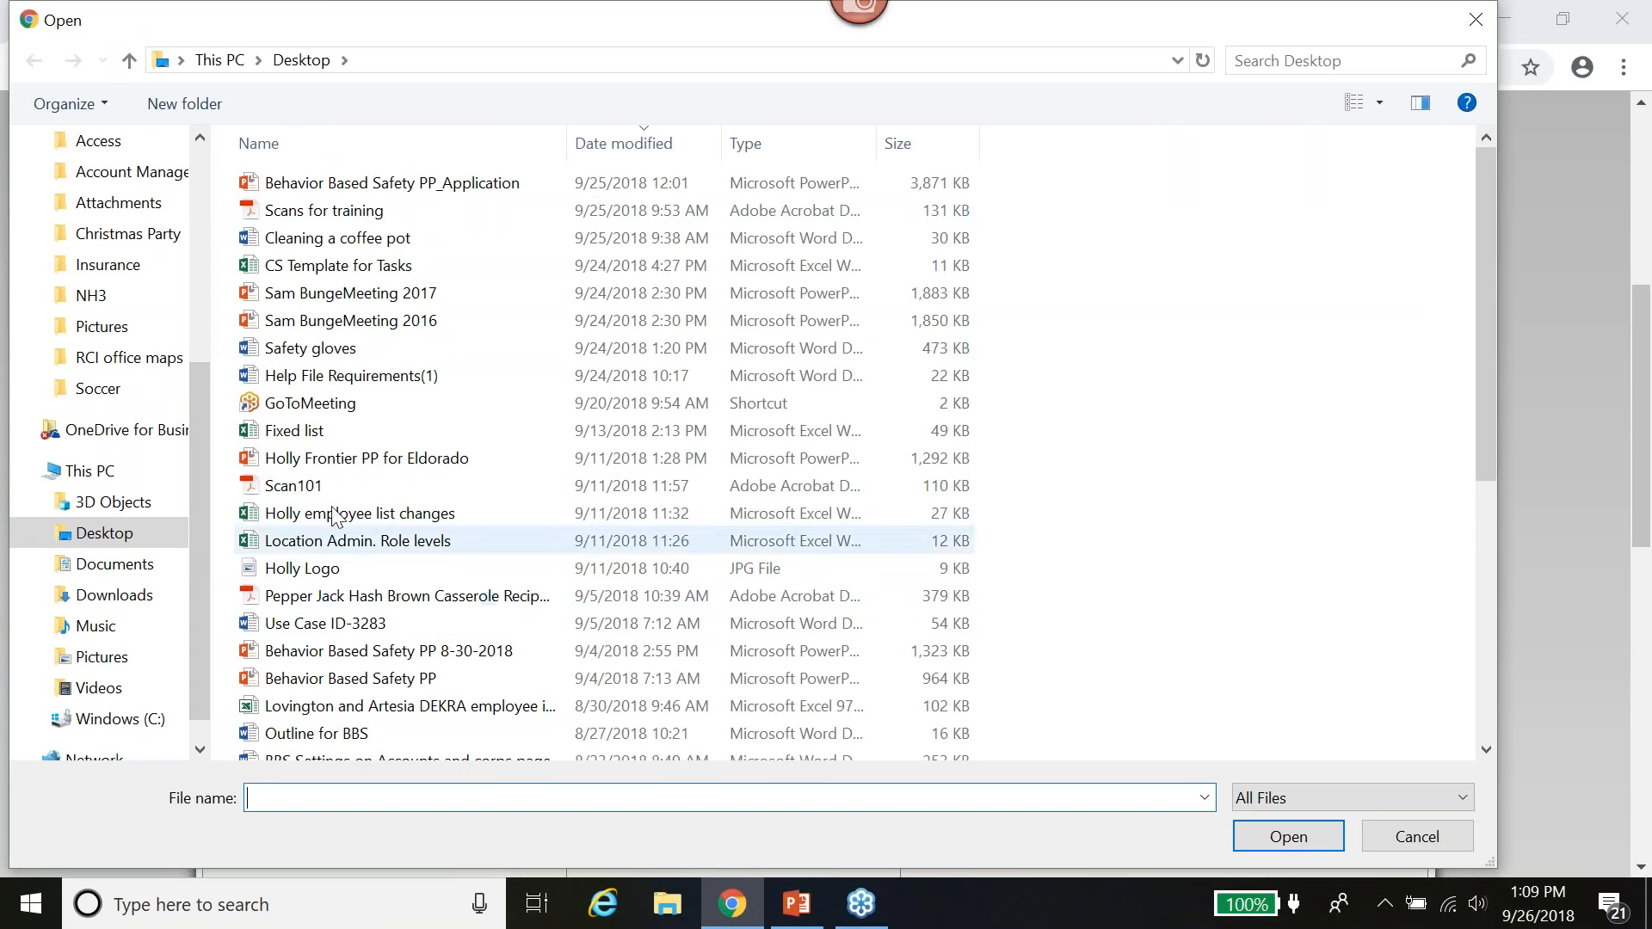
pyautogui.click(103, 327)
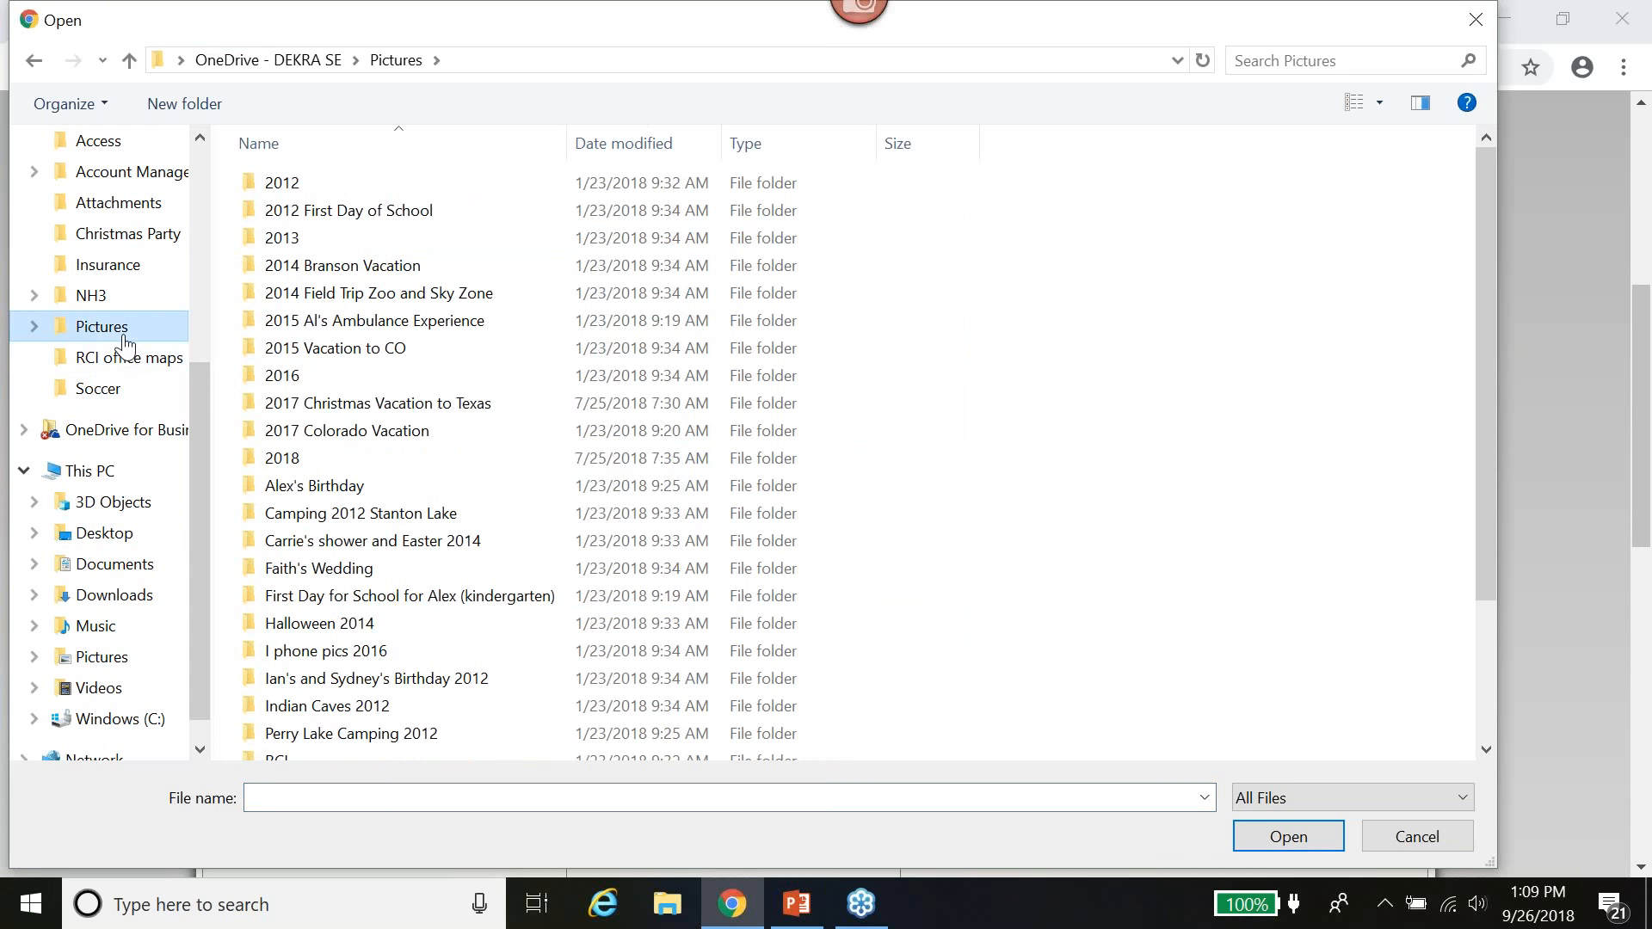
pyautogui.click(286, 195)
pyautogui.doubleClick(287, 195)
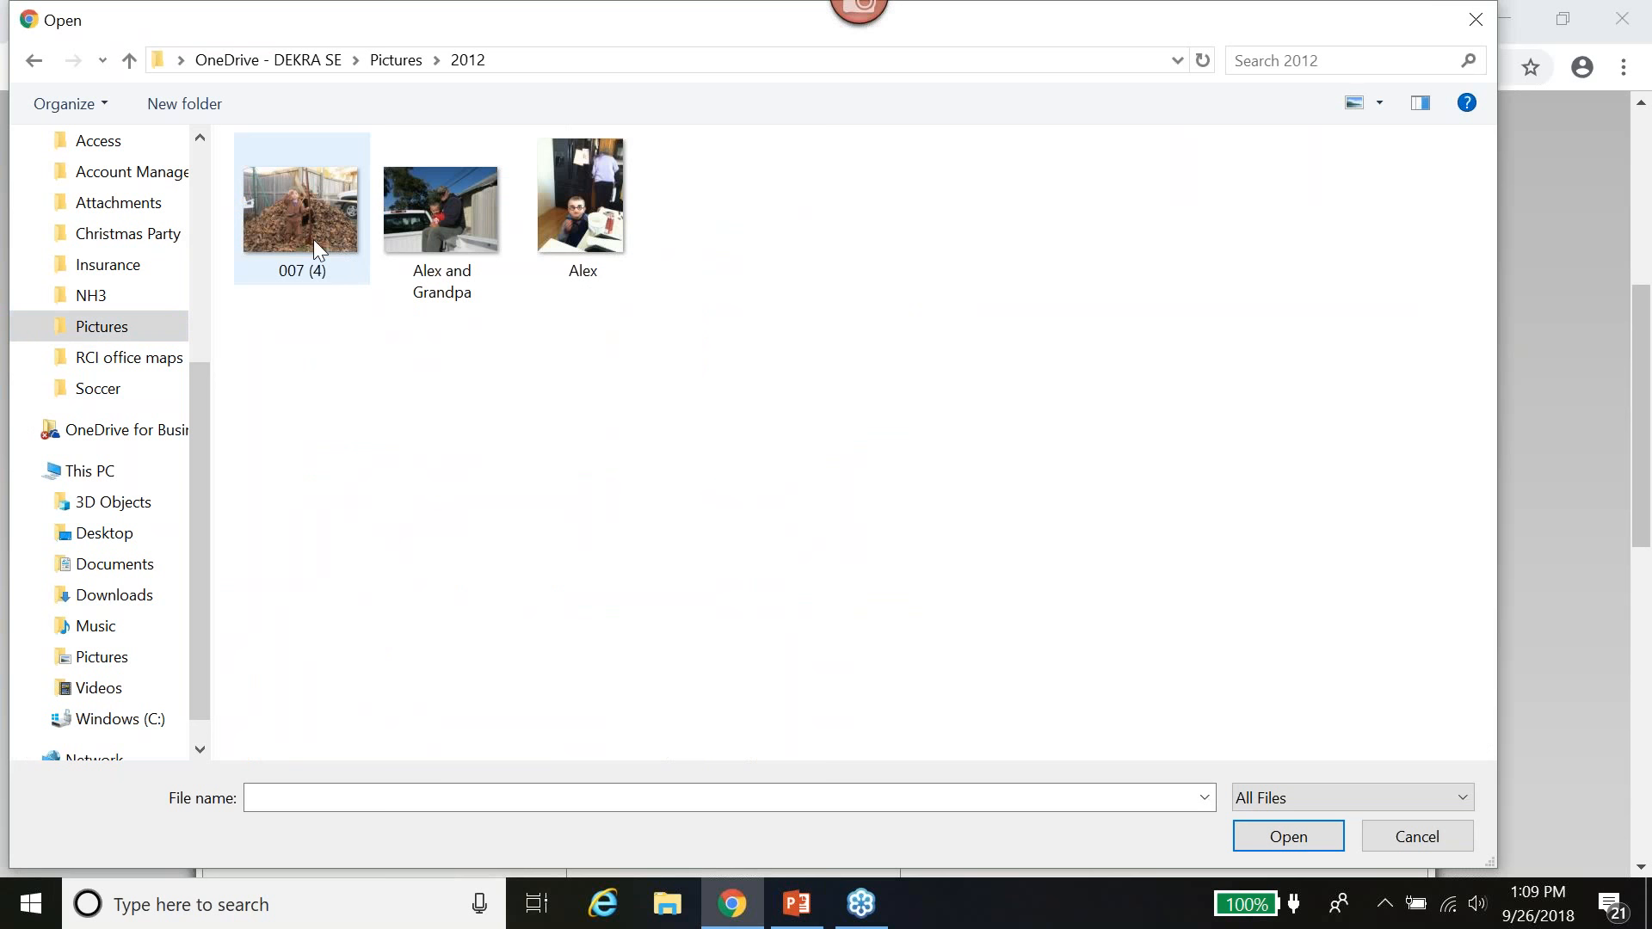
pyautogui.click(313, 240)
pyautogui.click(1258, 846)
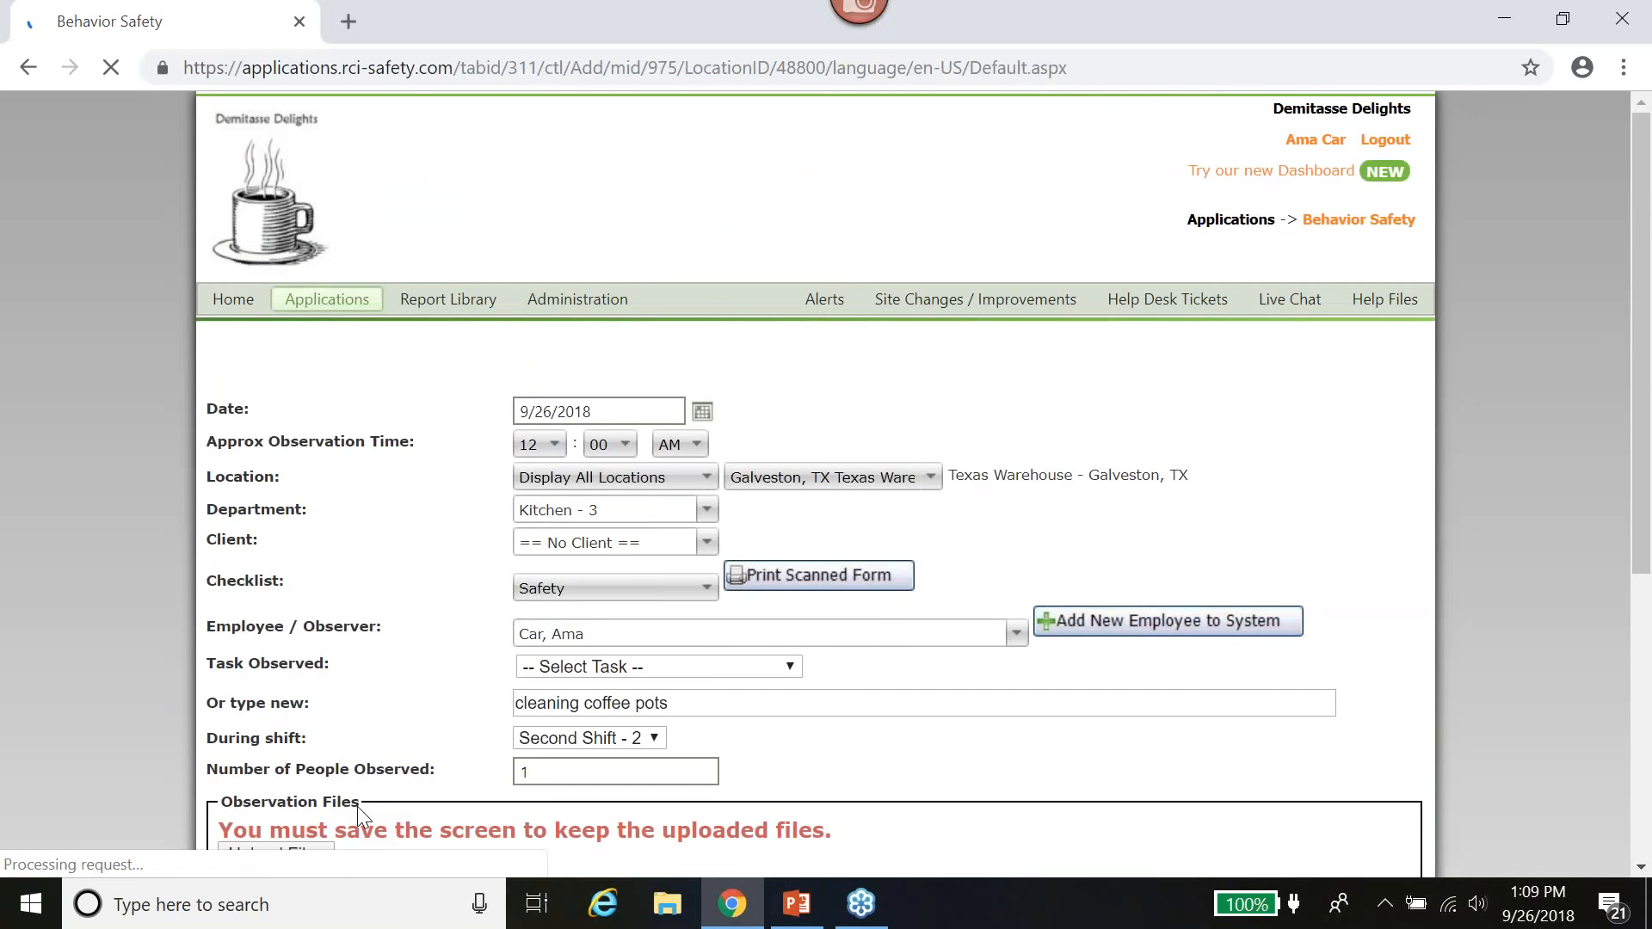
# - Rate Personal Protective Equipment as Barrier and add the comment "Need to order gloves company out"
pyautogui.scroll(-9, 407, 688)
pyautogui.scroll(-2, 407, 688)
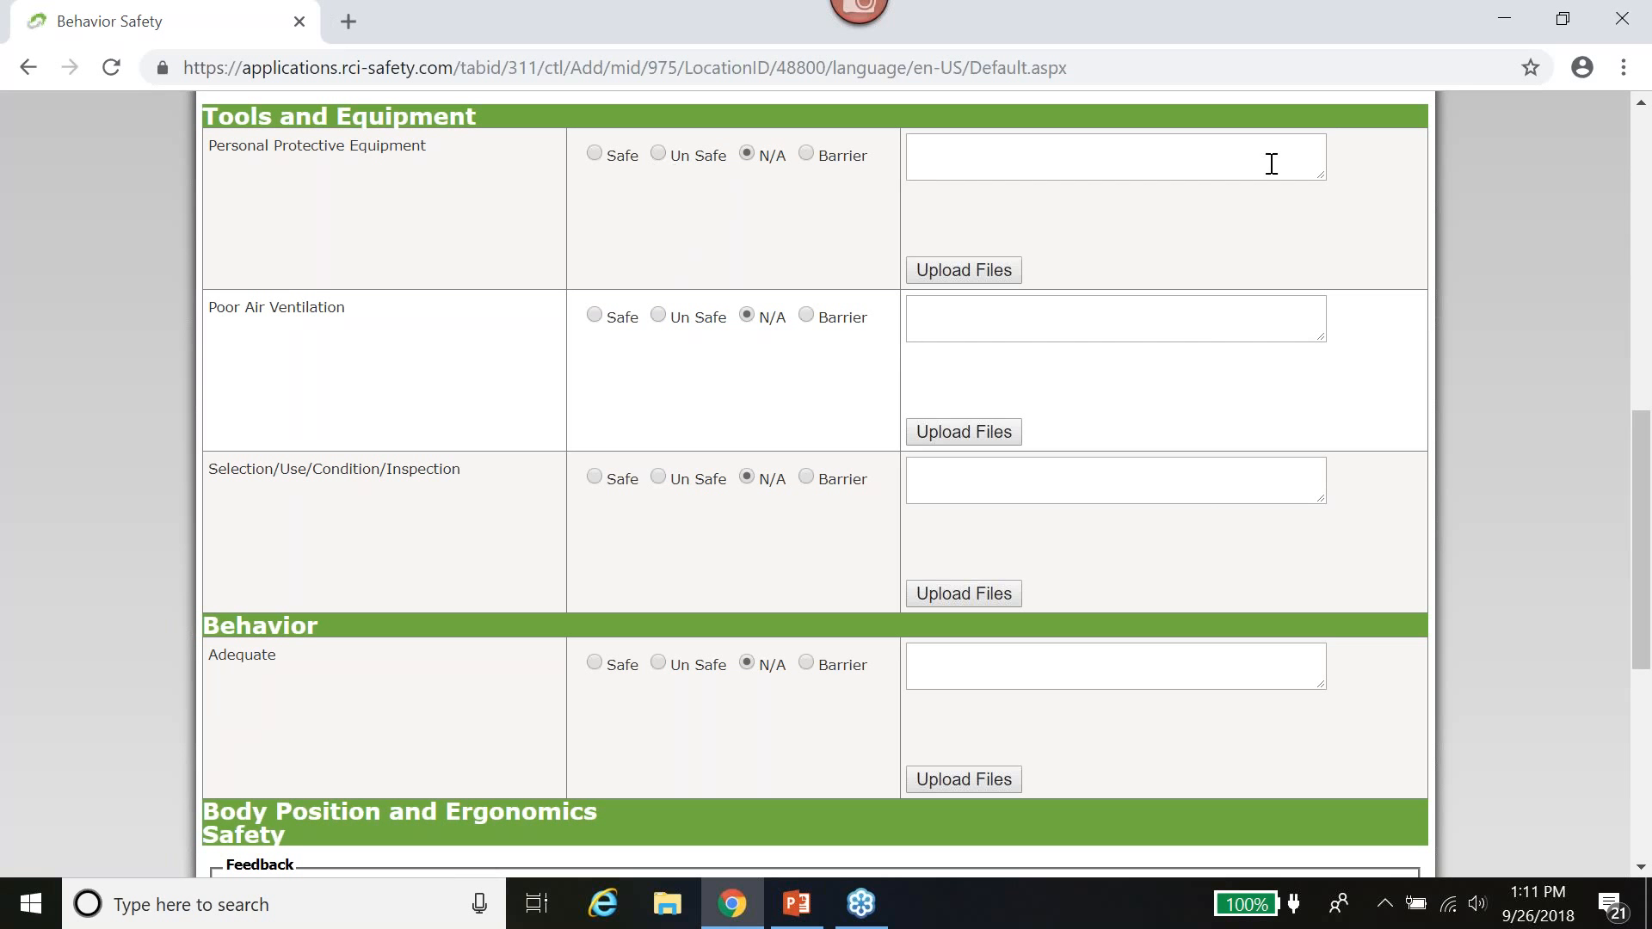
pyautogui.click(809, 156)
pyautogui.click(928, 157)
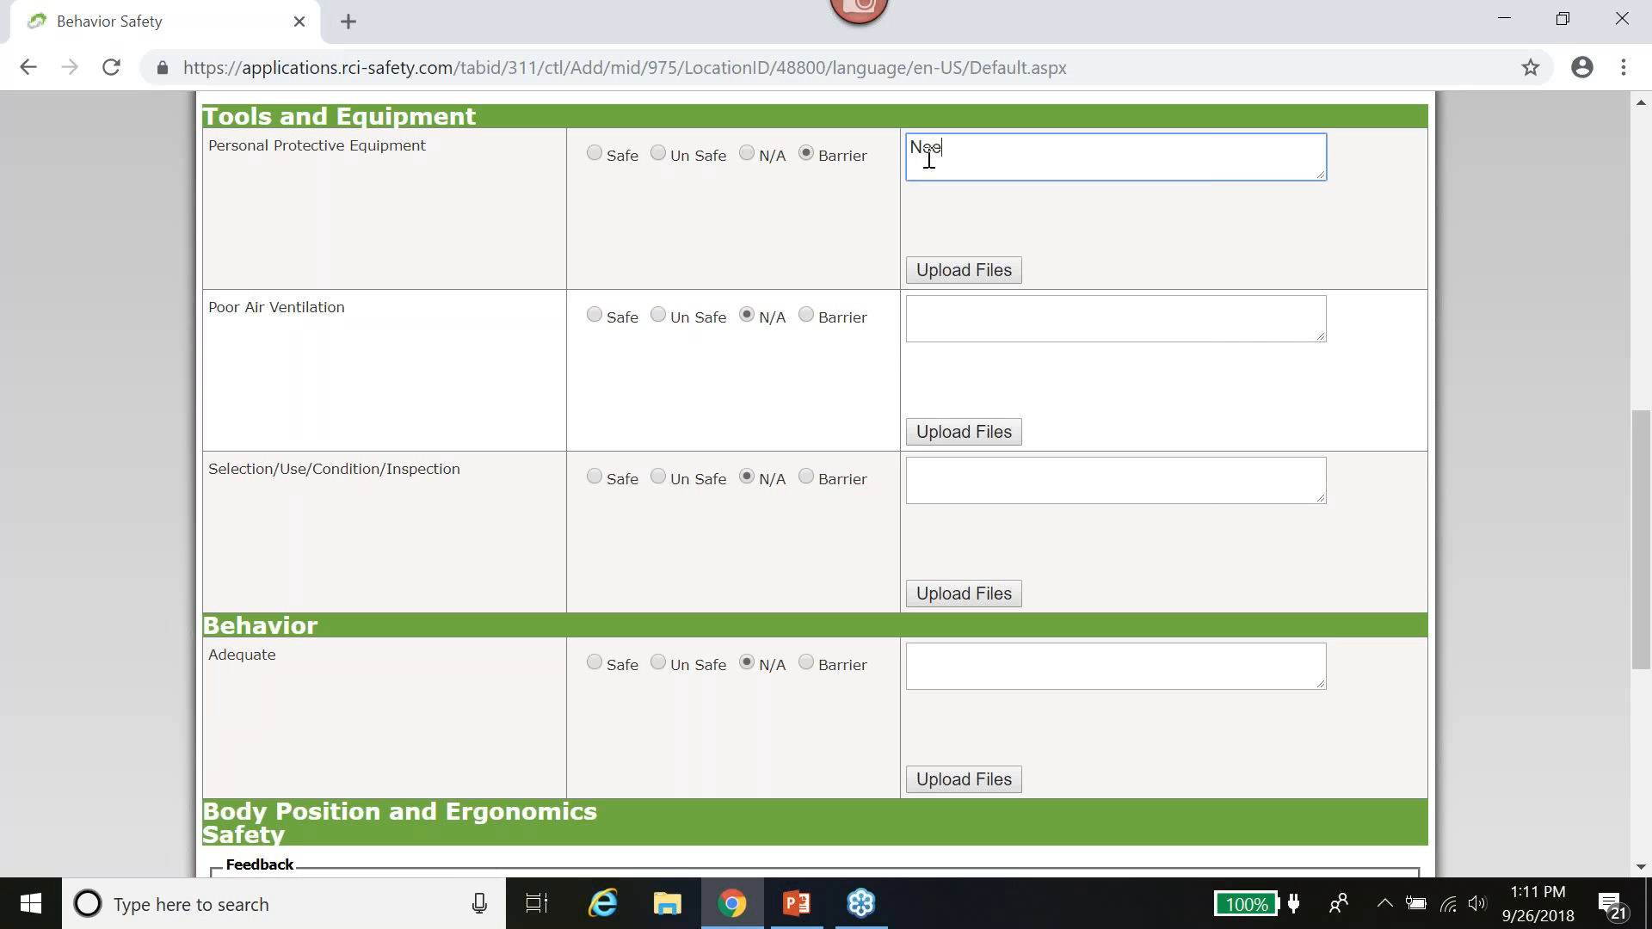
pyautogui.write('Need to order gloves company out')
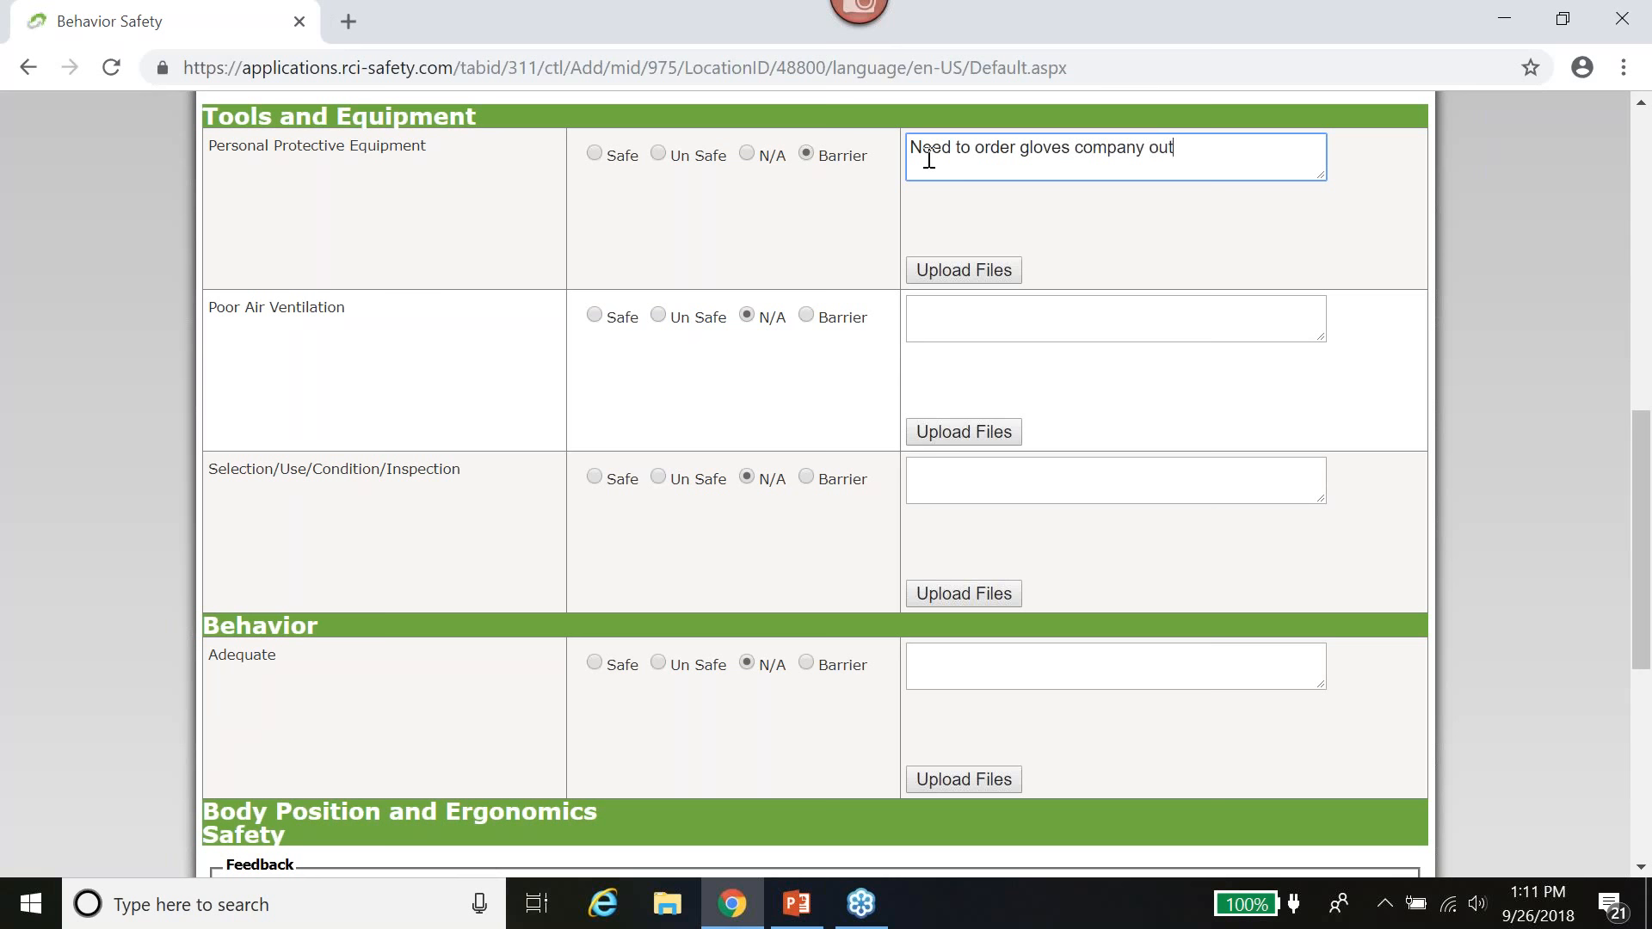
# - Attach the Safety gloves Word document from the Desktop to the Personal Protective Equipment item
pyautogui.click(946, 269)
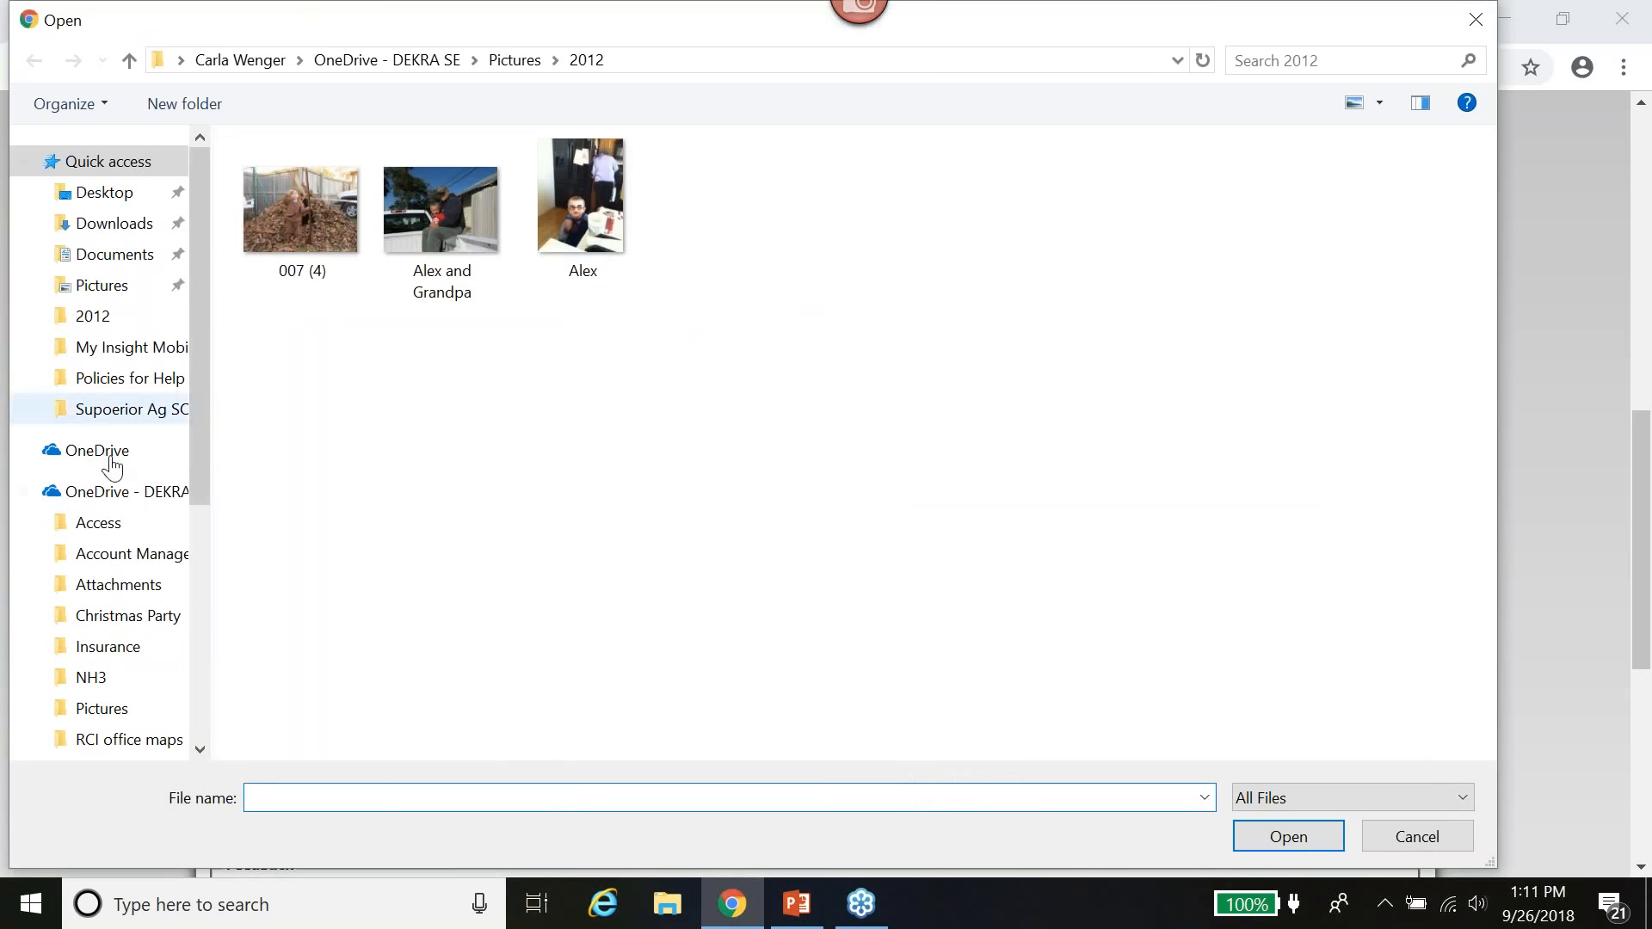
pyautogui.click(104, 192)
pyautogui.click(426, 348)
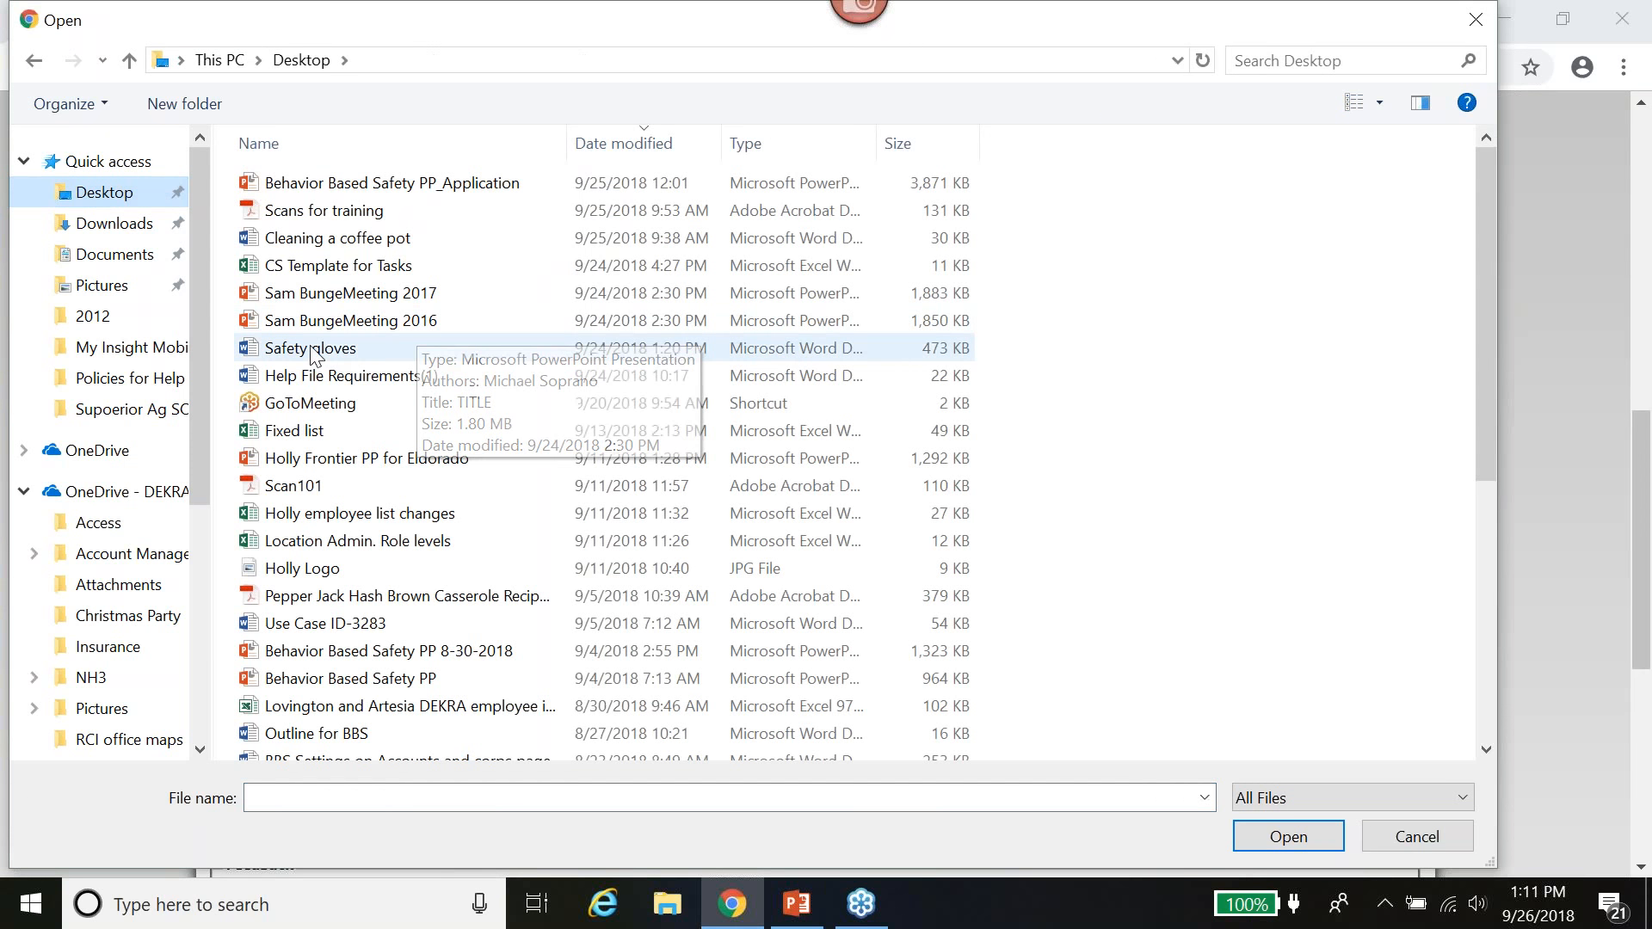
pyautogui.click(1283, 840)
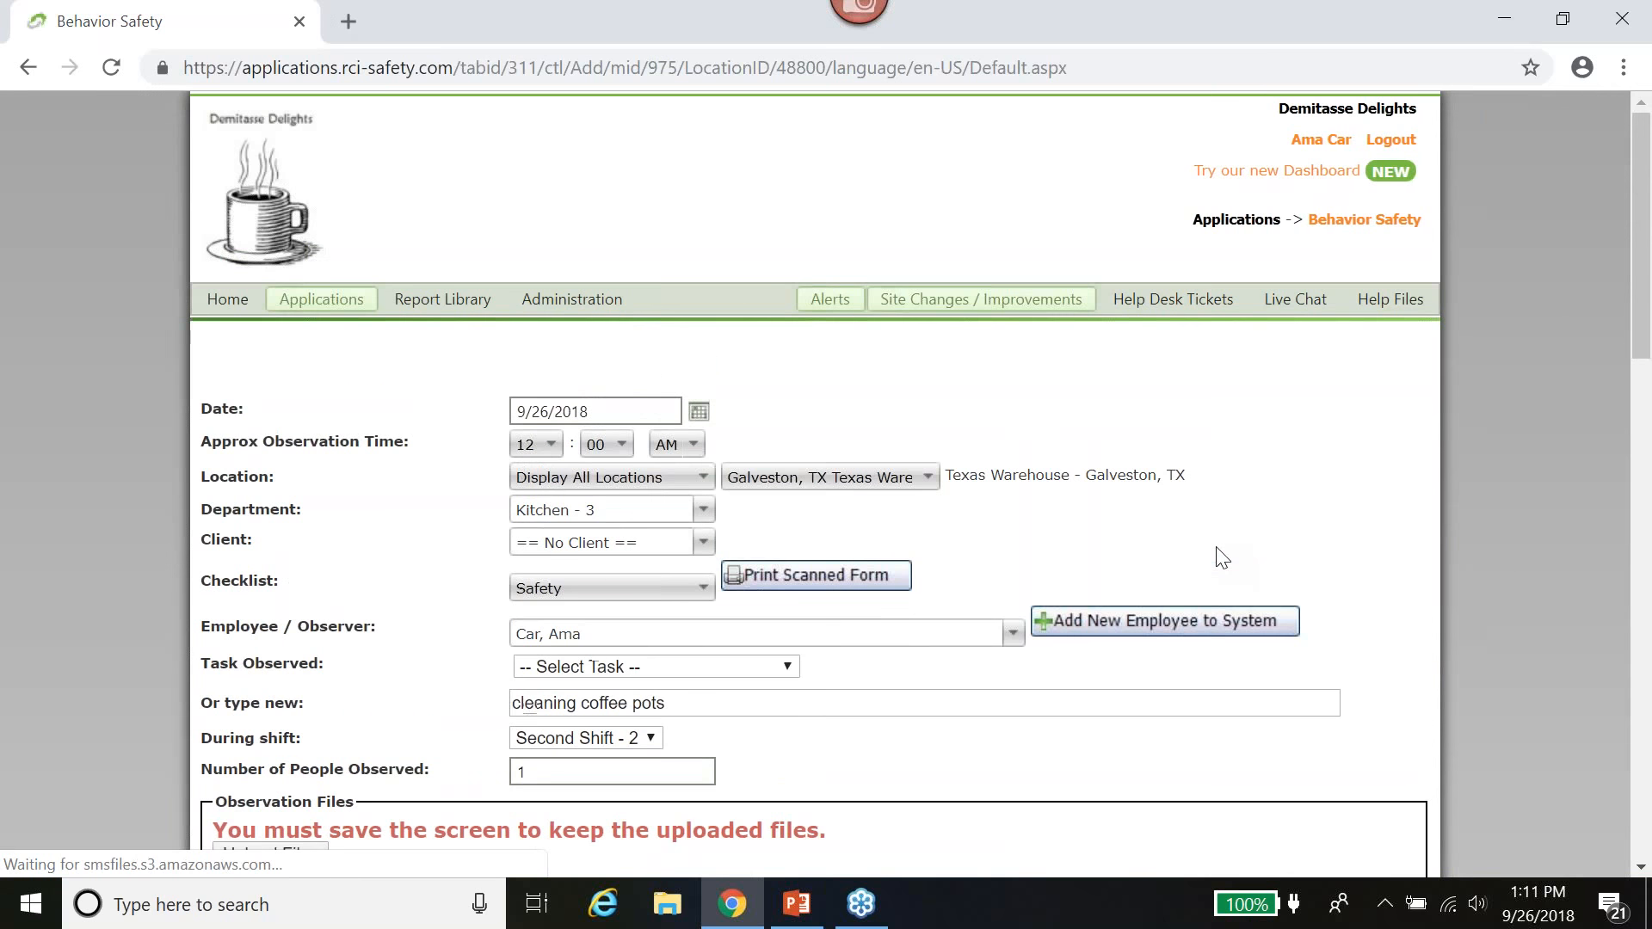
# - Rate Poor Air Ventilation, Selection/Use/Condition/Inspection and Adequate as Safe, and save the observation
pyautogui.scroll(-10, 1192, 563)
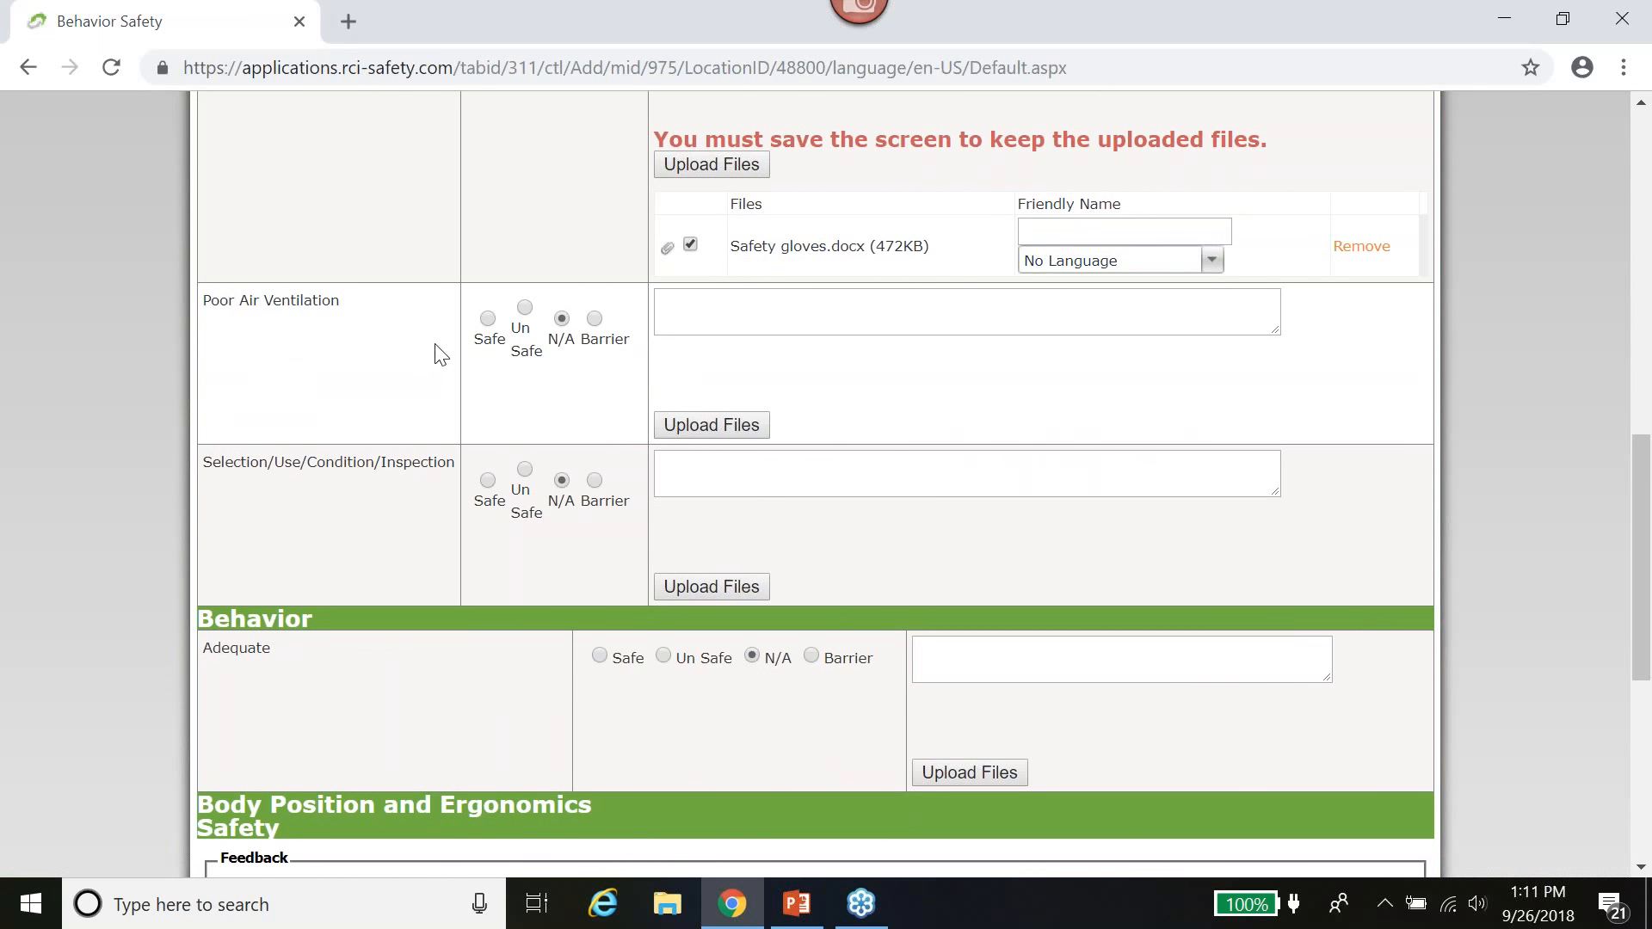
pyautogui.click(487, 319)
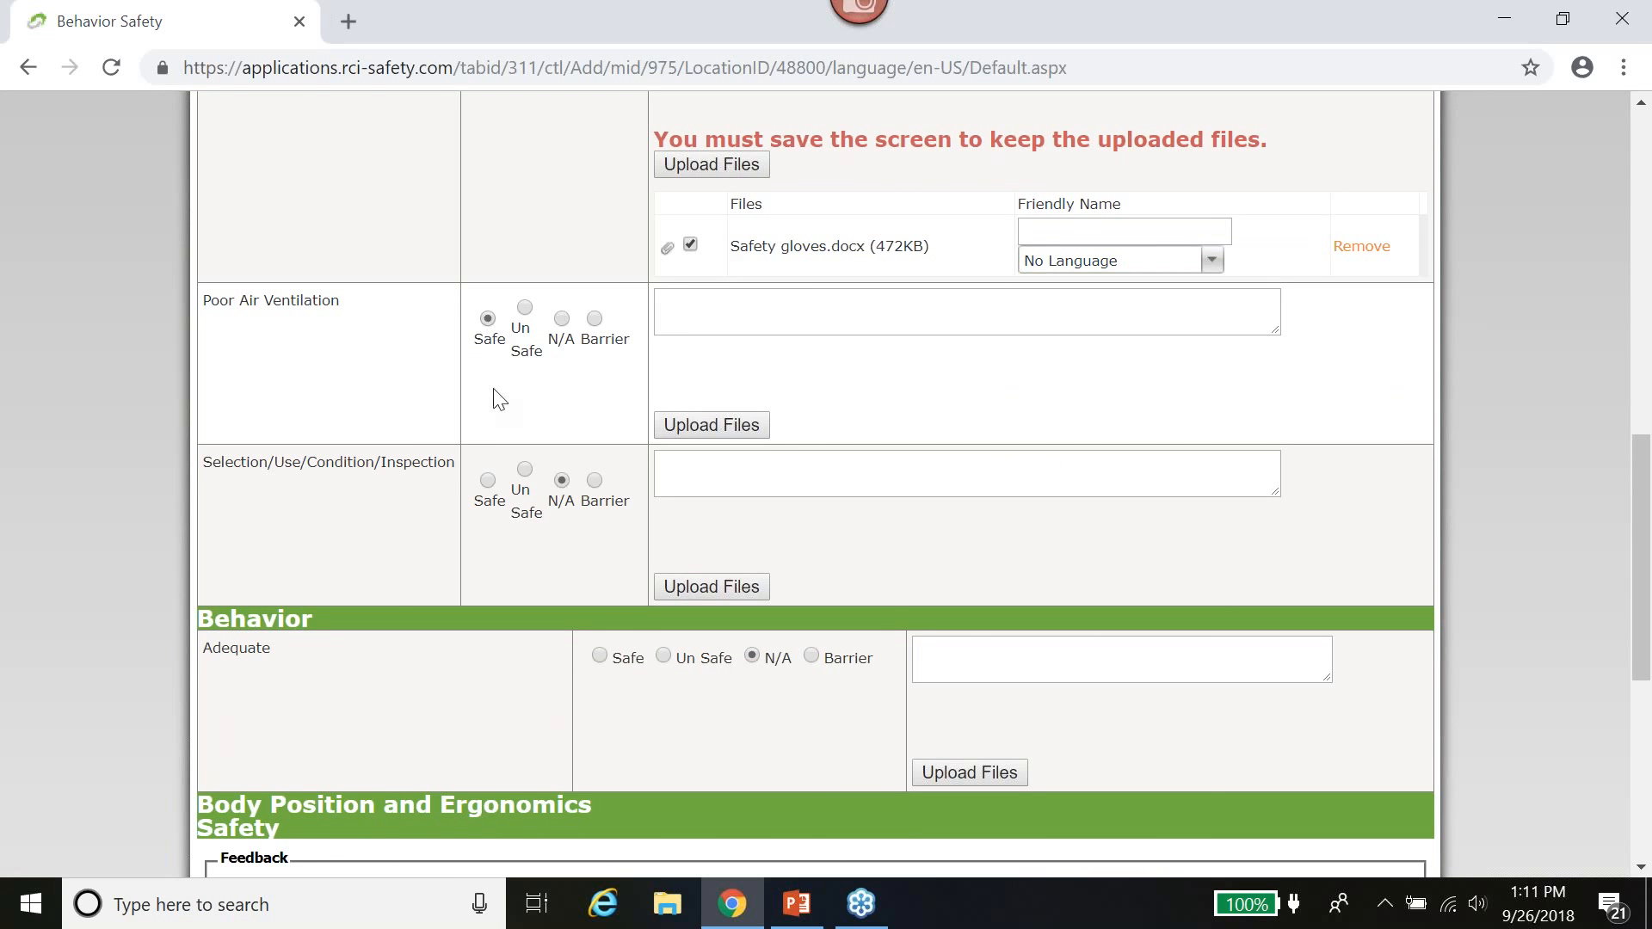
pyautogui.click(487, 482)
pyautogui.scroll(-6, 733, 703)
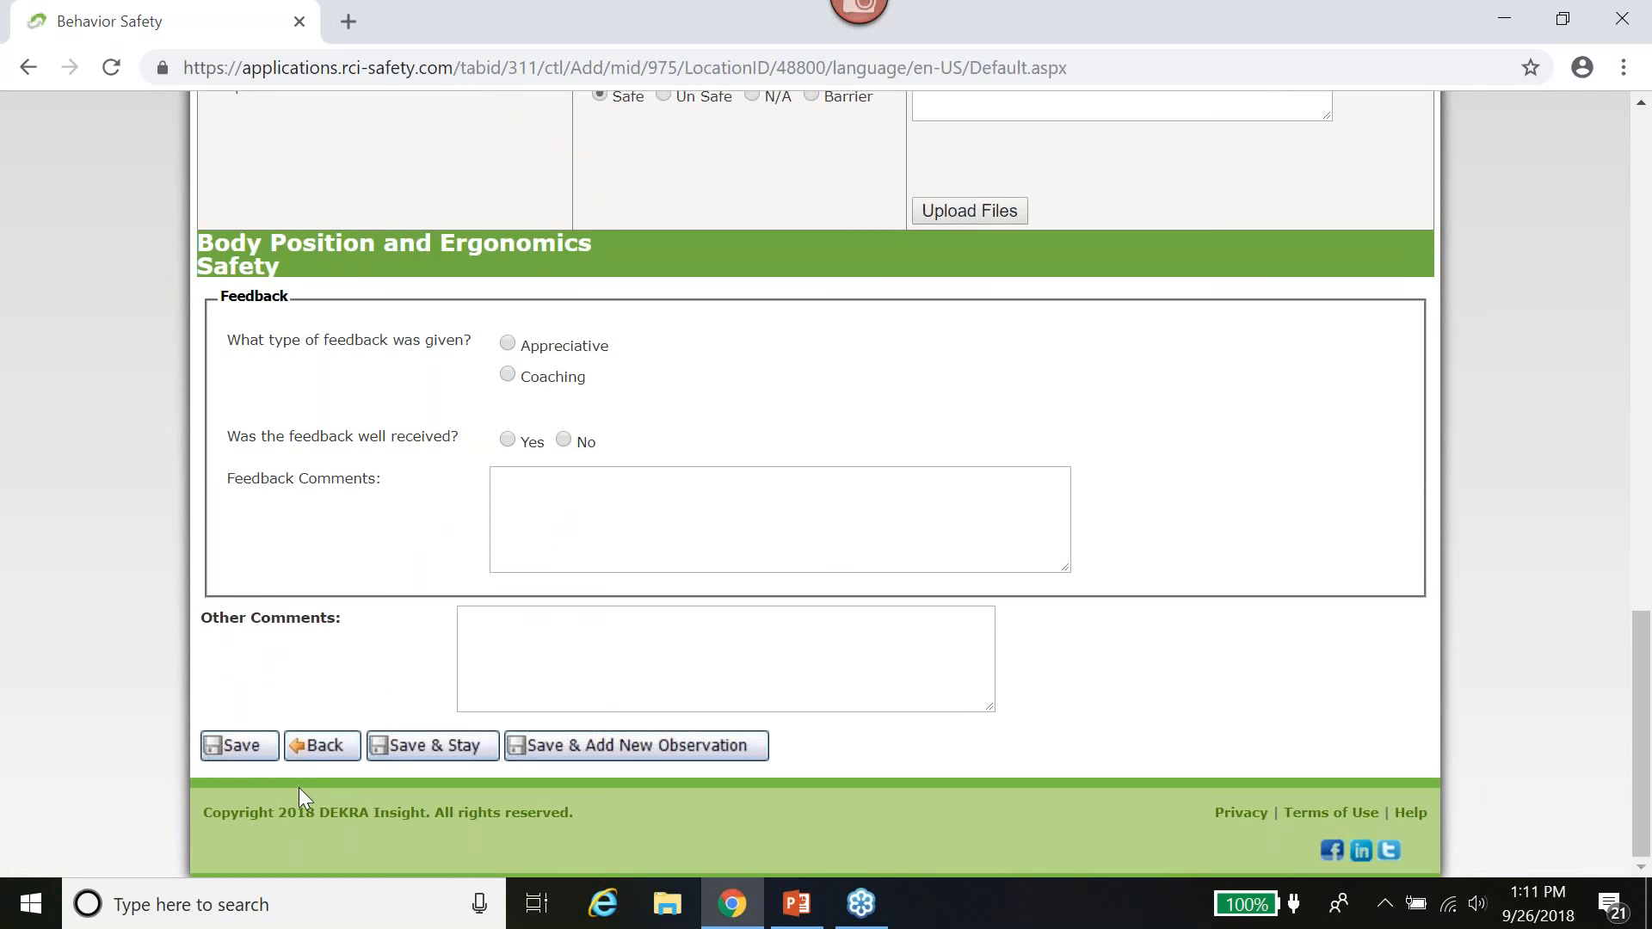
pyautogui.click(241, 746)
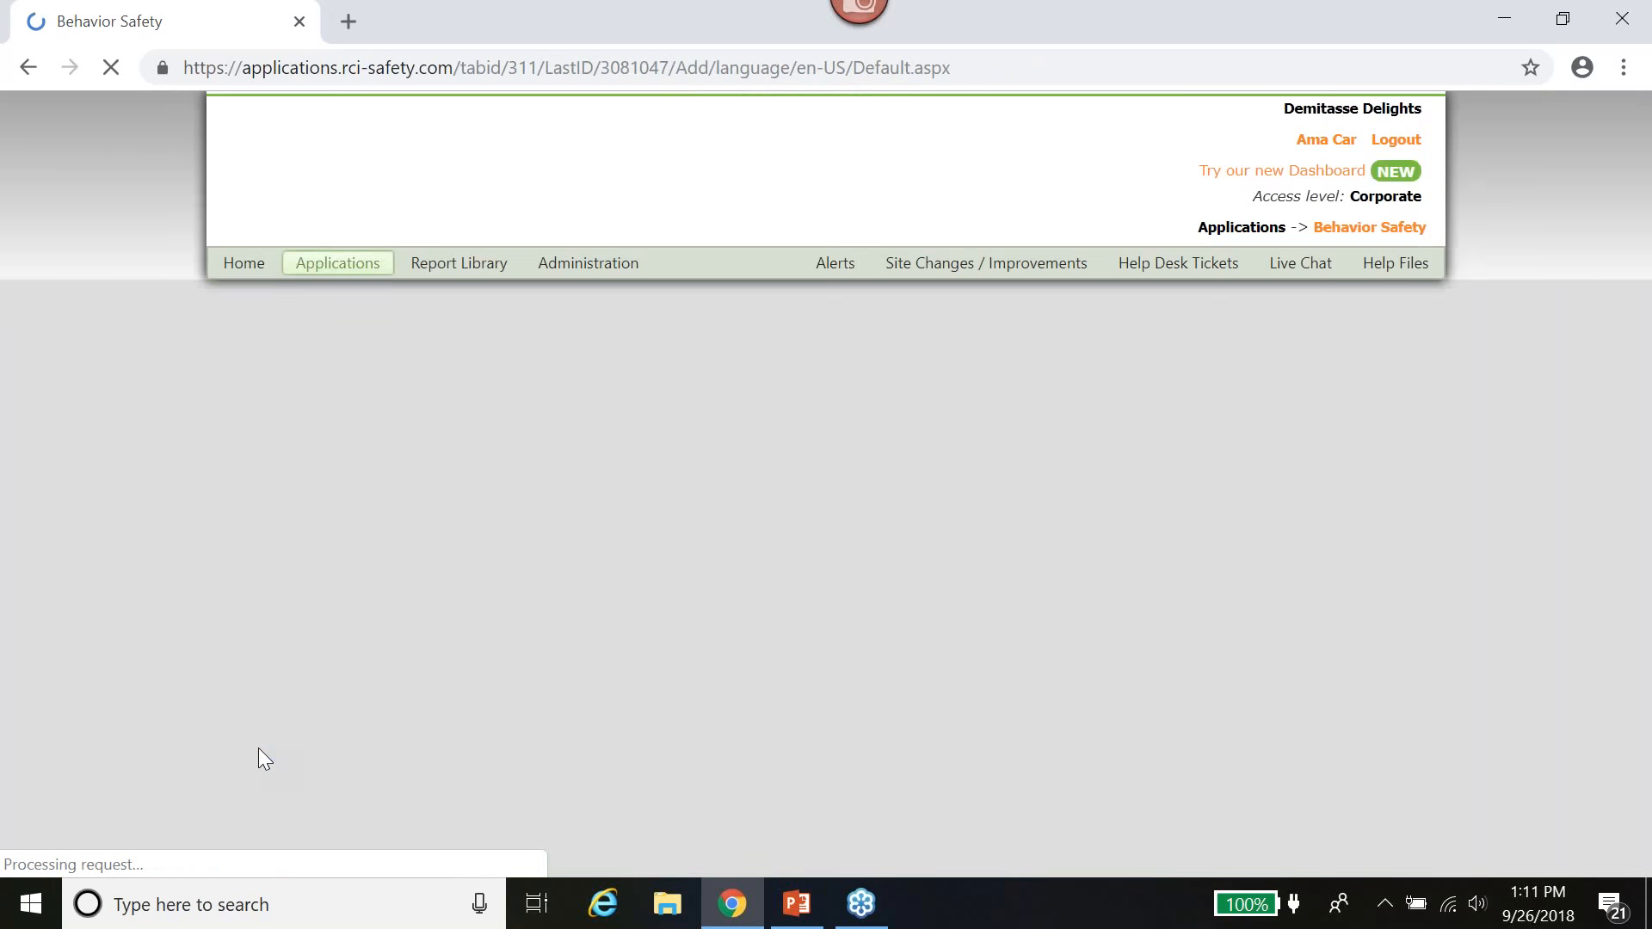
# - Reopen the newly saved cleaning coffee pots observation and review its details, attached files, ratings and feedback section
pyautogui.scroll(-5, 258, 747)
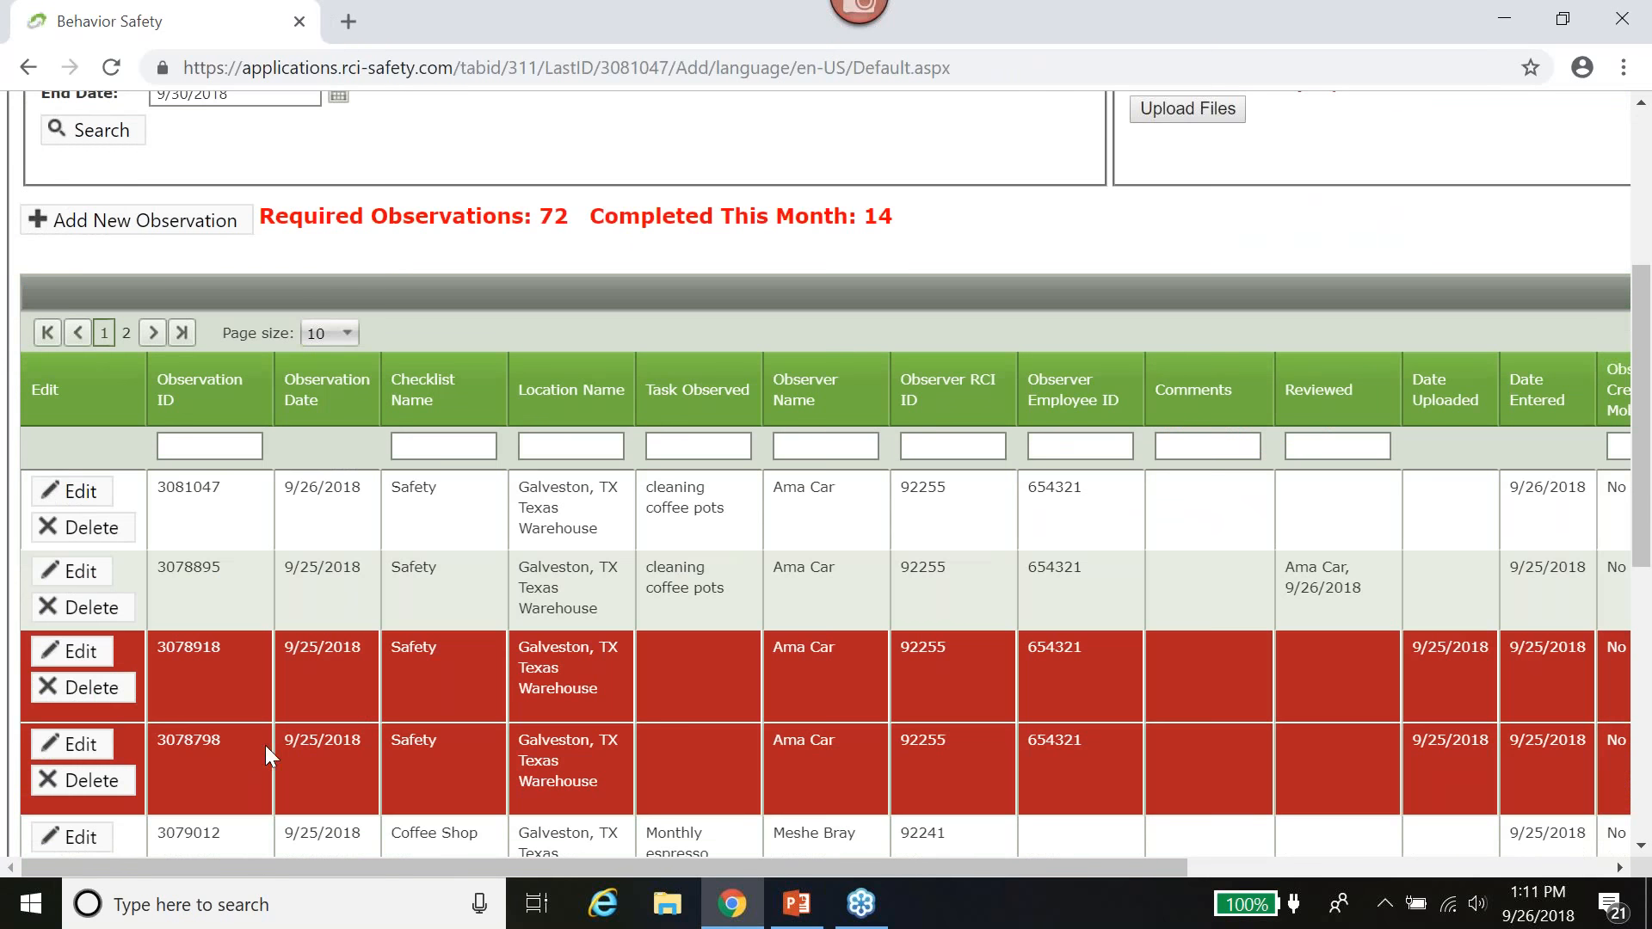
pyautogui.click(72, 492)
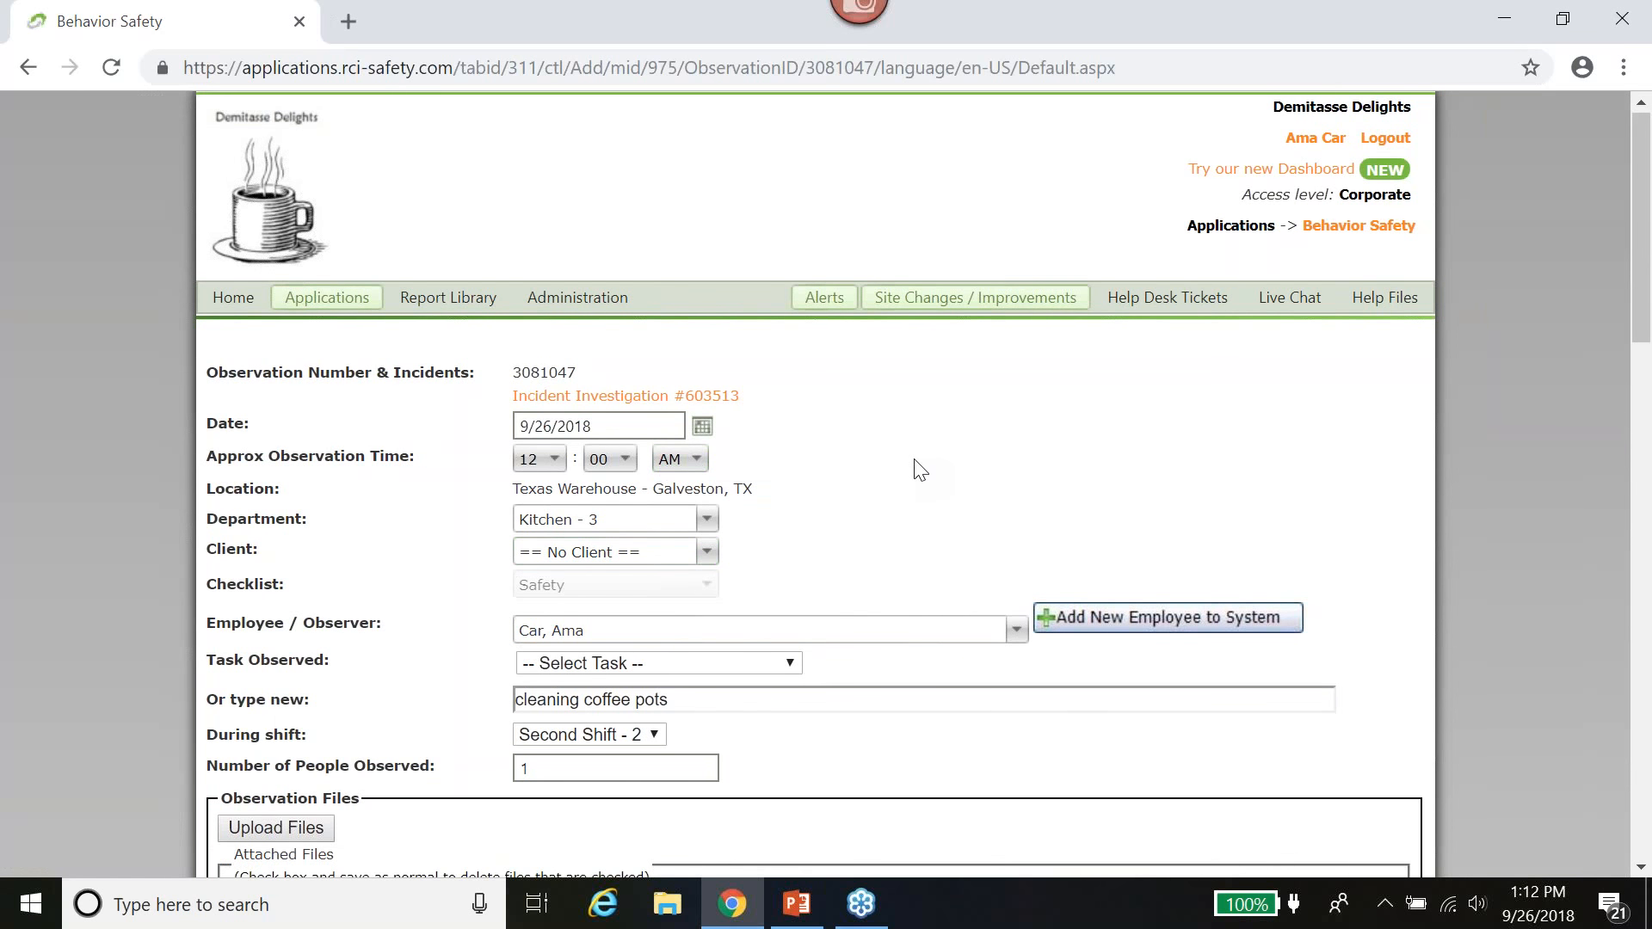
pyautogui.scroll(-3, 571, 338)
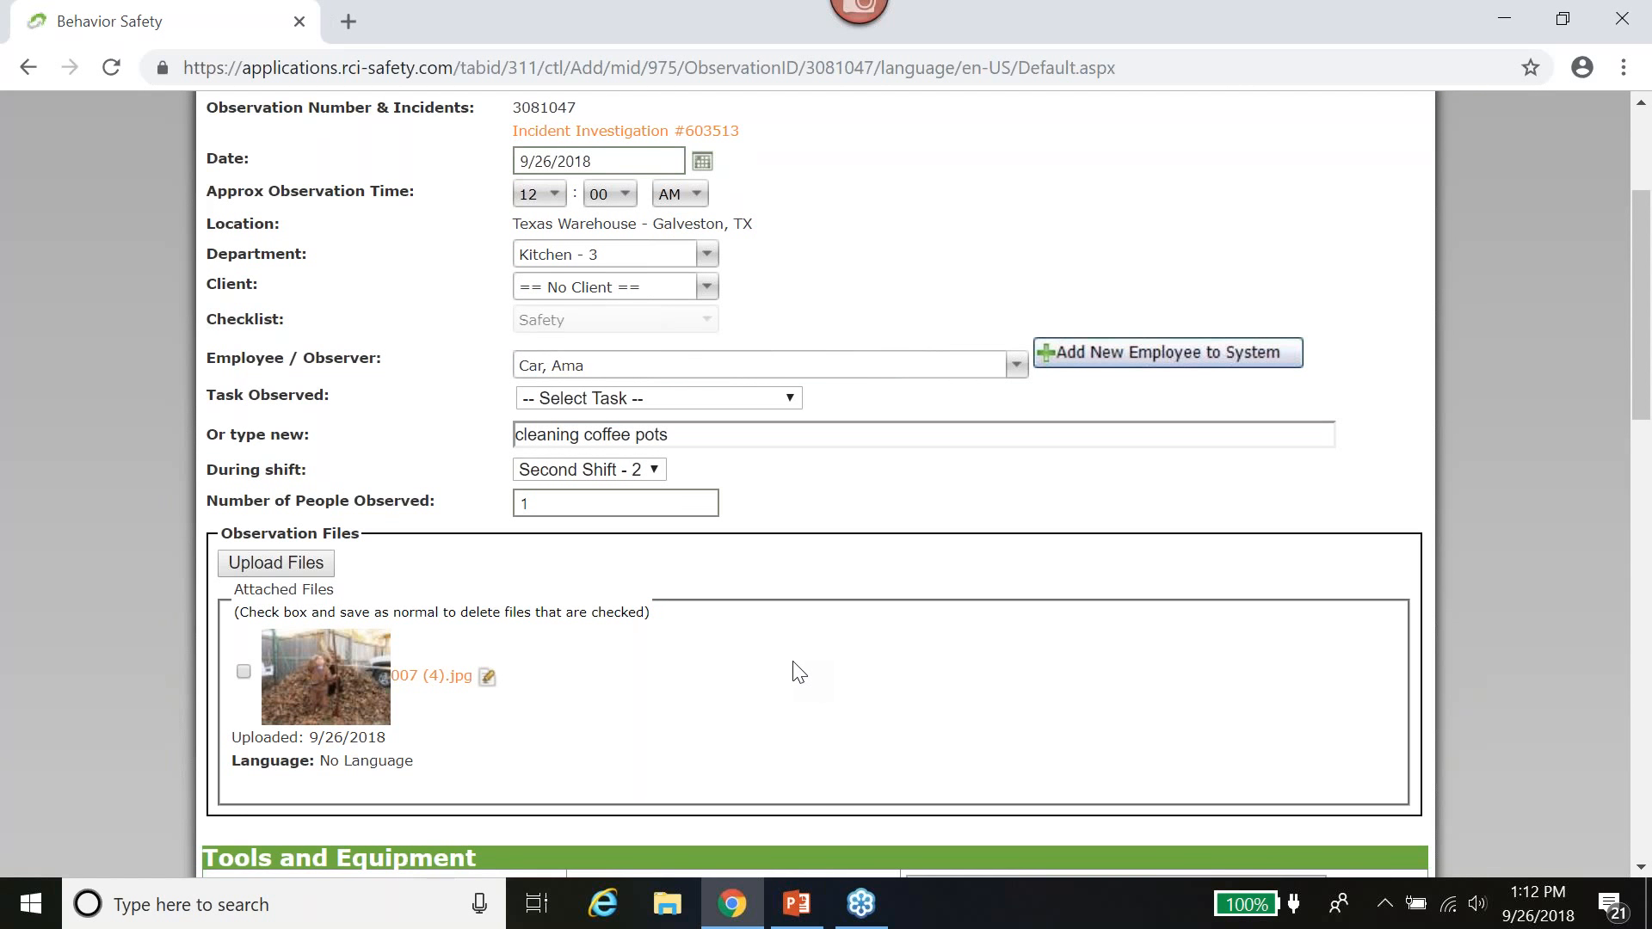
pyautogui.scroll(-6, 793, 671)
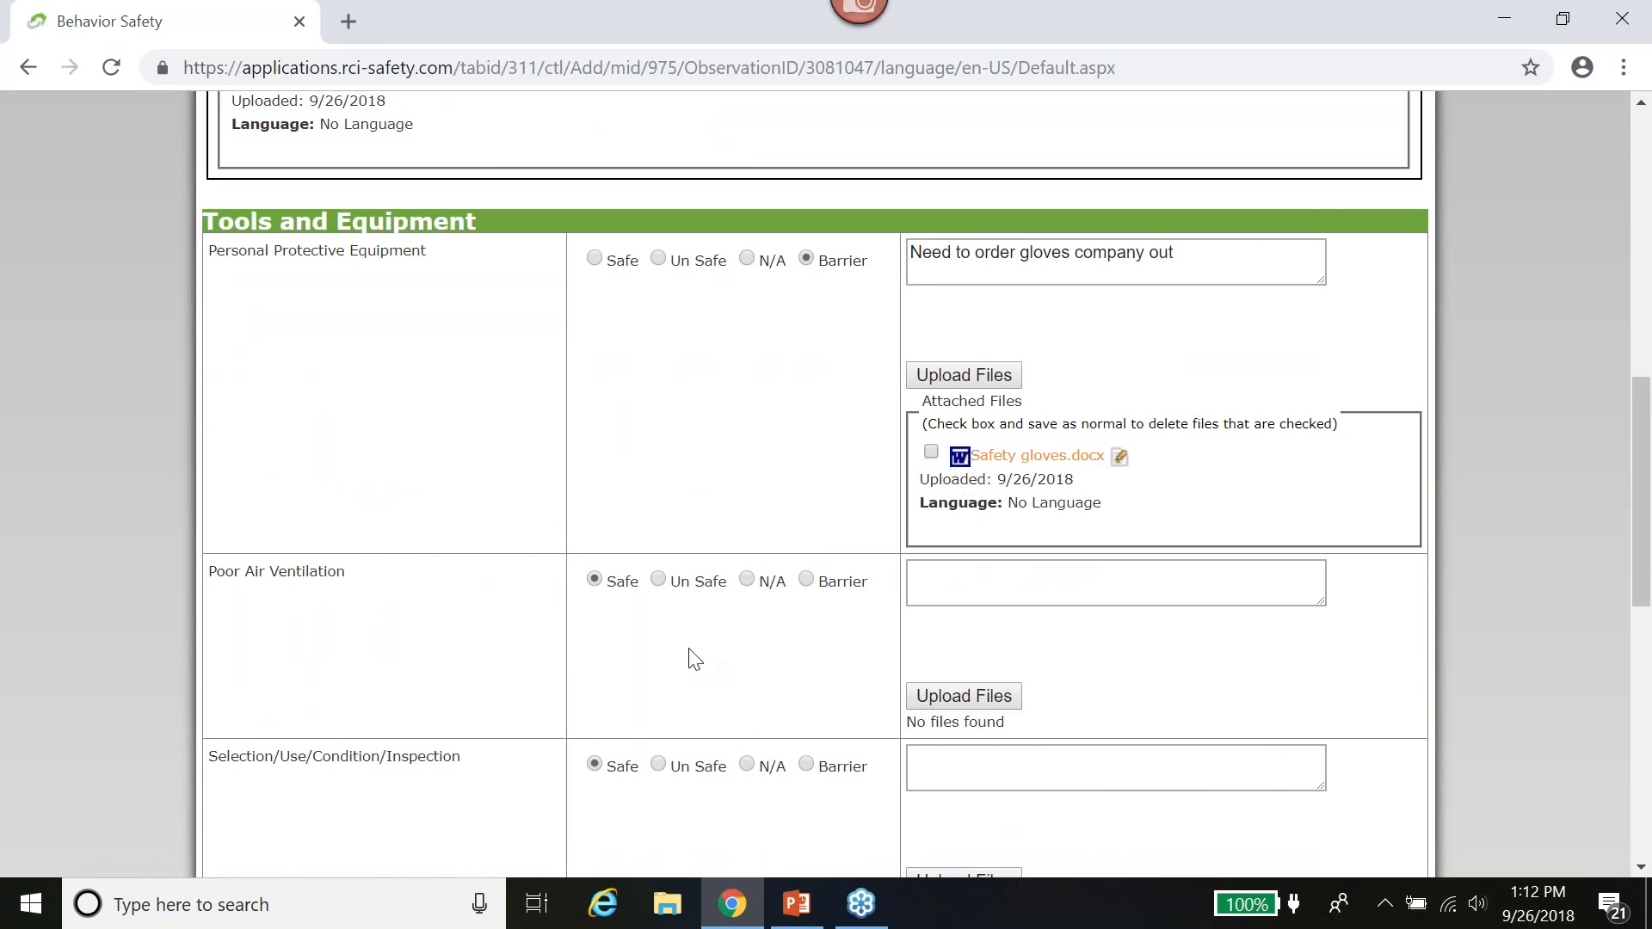
pyautogui.scroll(-3, 689, 654)
pyautogui.scroll(-6, 689, 650)
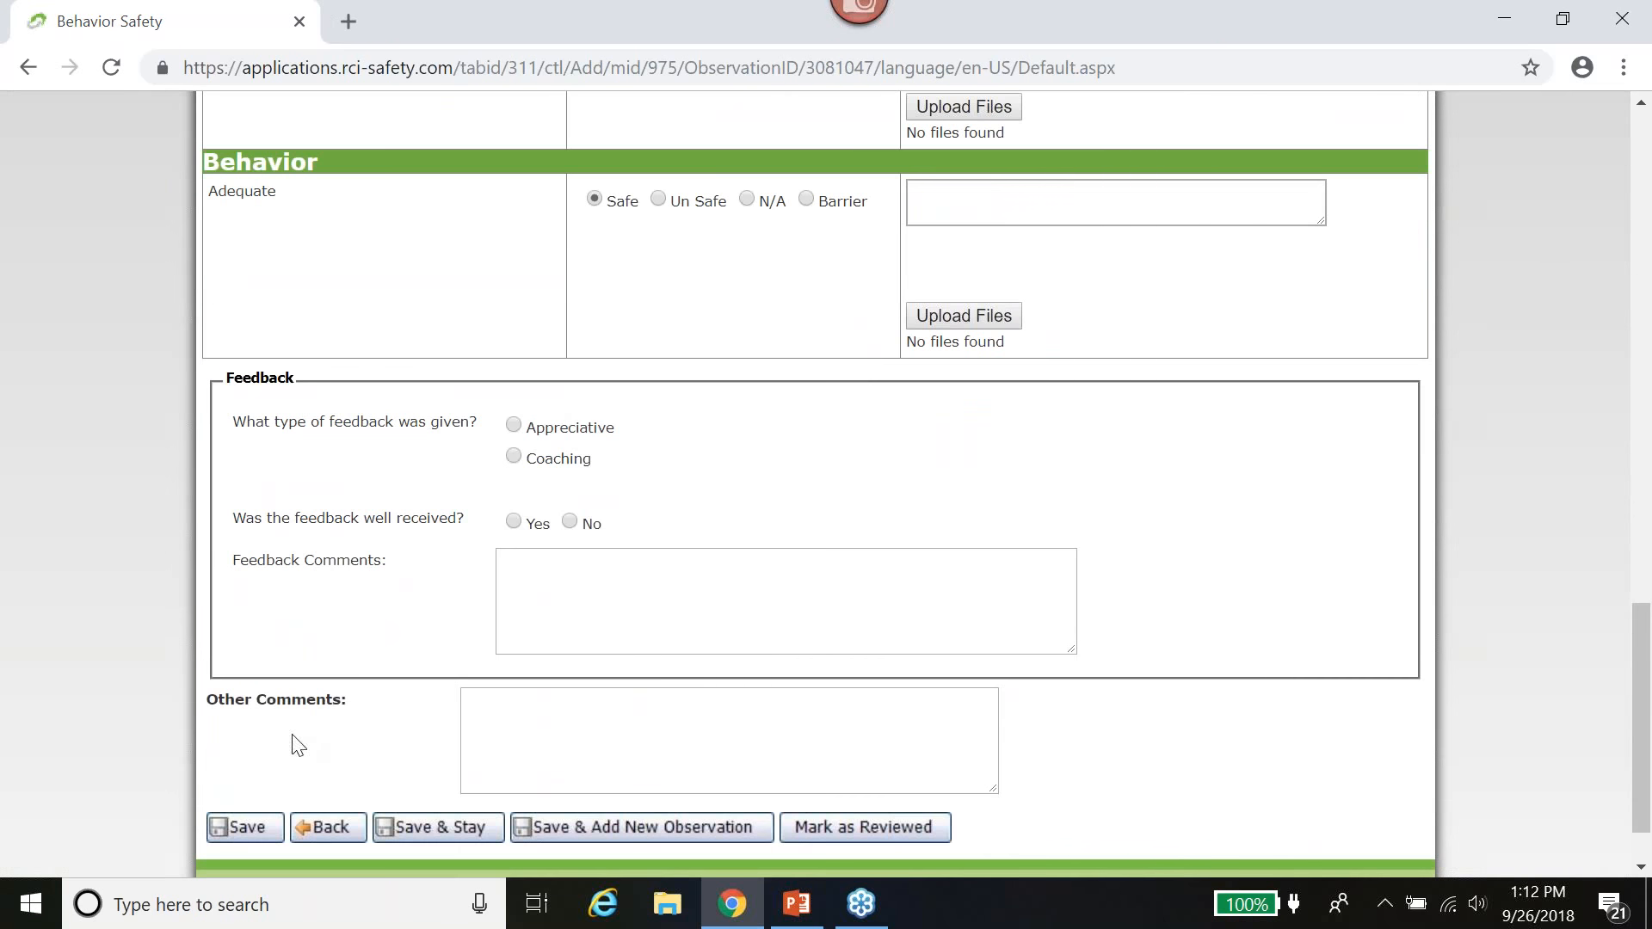
# - Record the feedback as Coaching and well received with the comment "We discussed what needs to be done", and mark the observation as reviewed
pyautogui.click(514, 458)
pyautogui.click(514, 521)
pyautogui.click(567, 585)
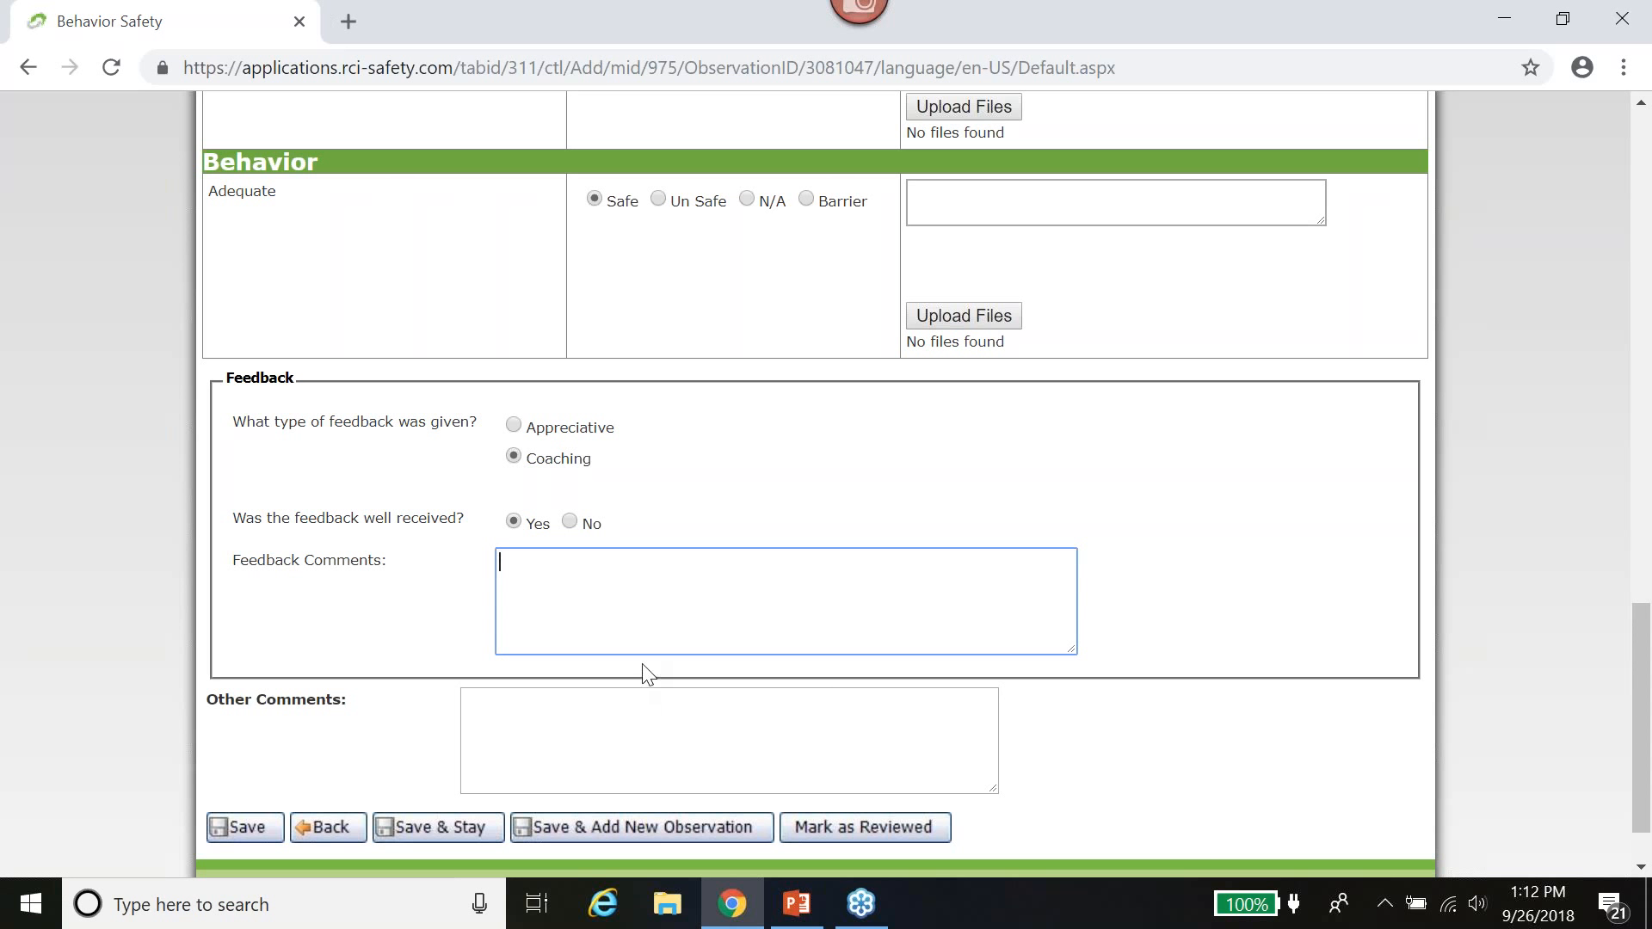
pyautogui.write('We discussed what needs to be ')
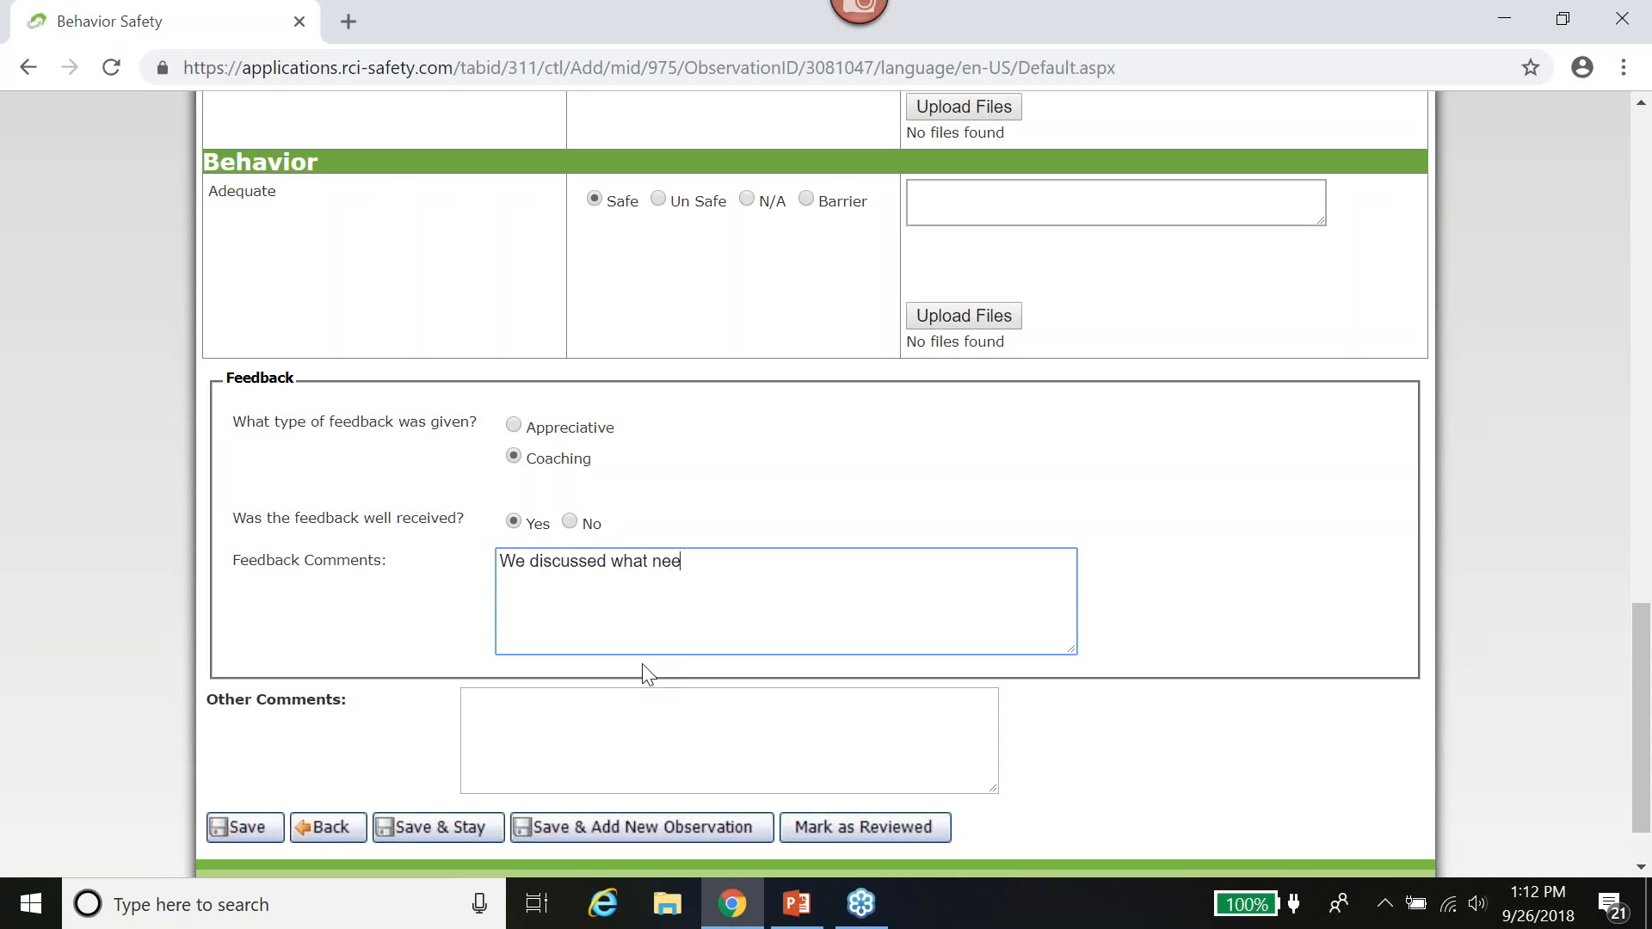
pyautogui.write('done')
pyautogui.click(840, 828)
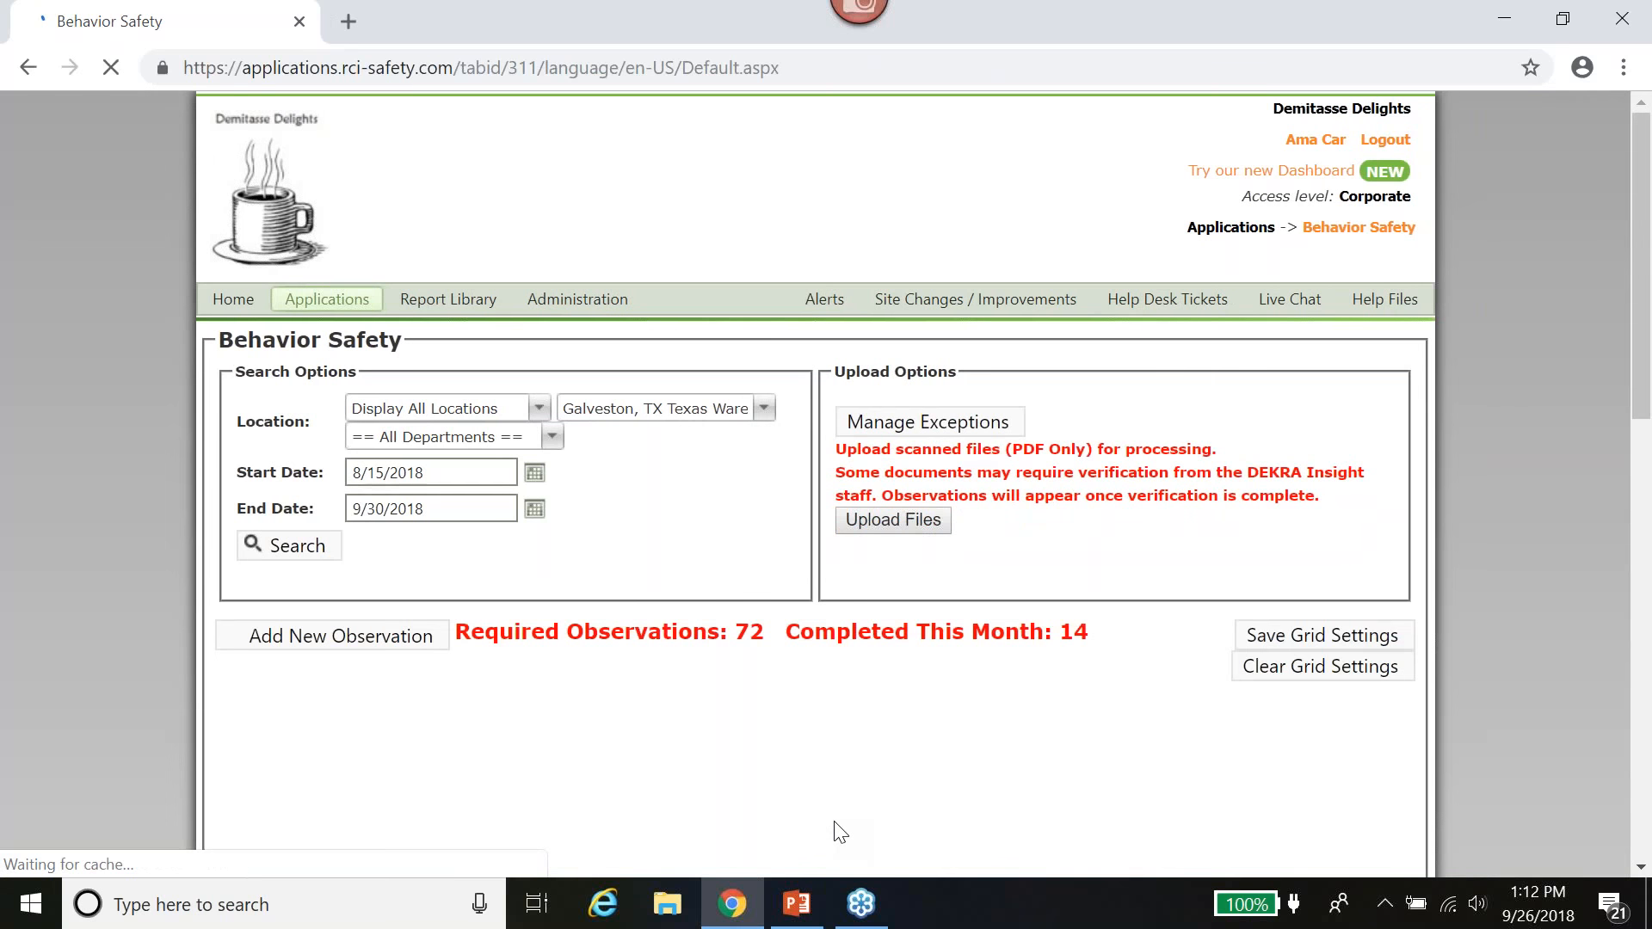
pyautogui.scroll(-5, 839, 831)
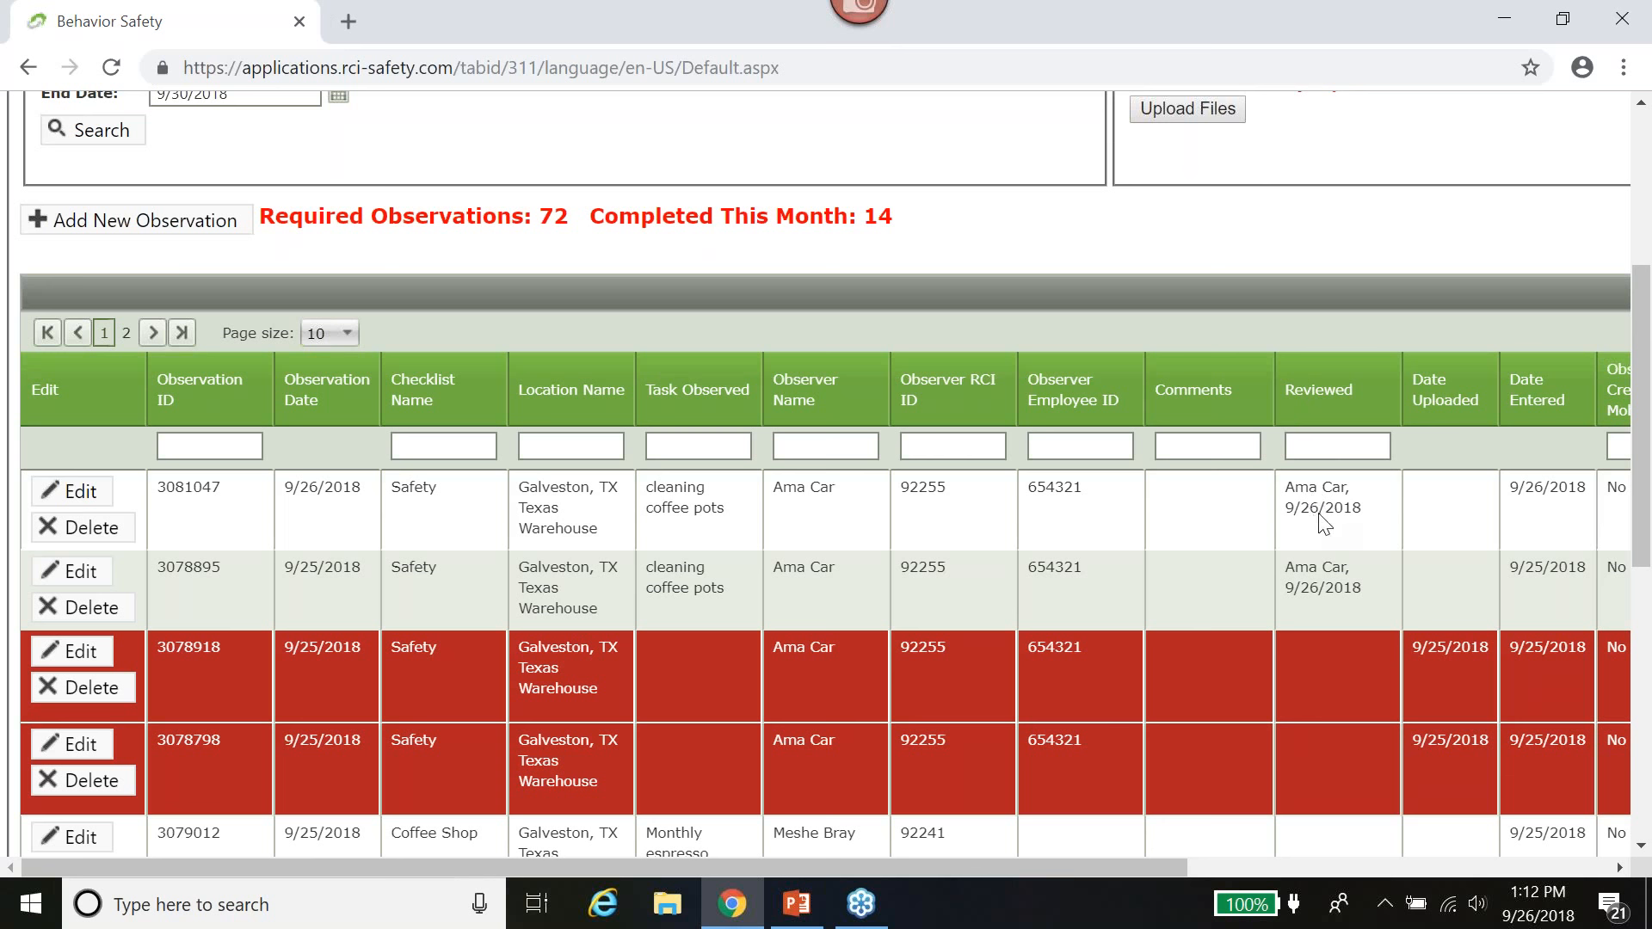
# - Open the reviewed cleaning coffee pots observation, look over its contents and re-open it for changes
pyautogui.click(78, 490)
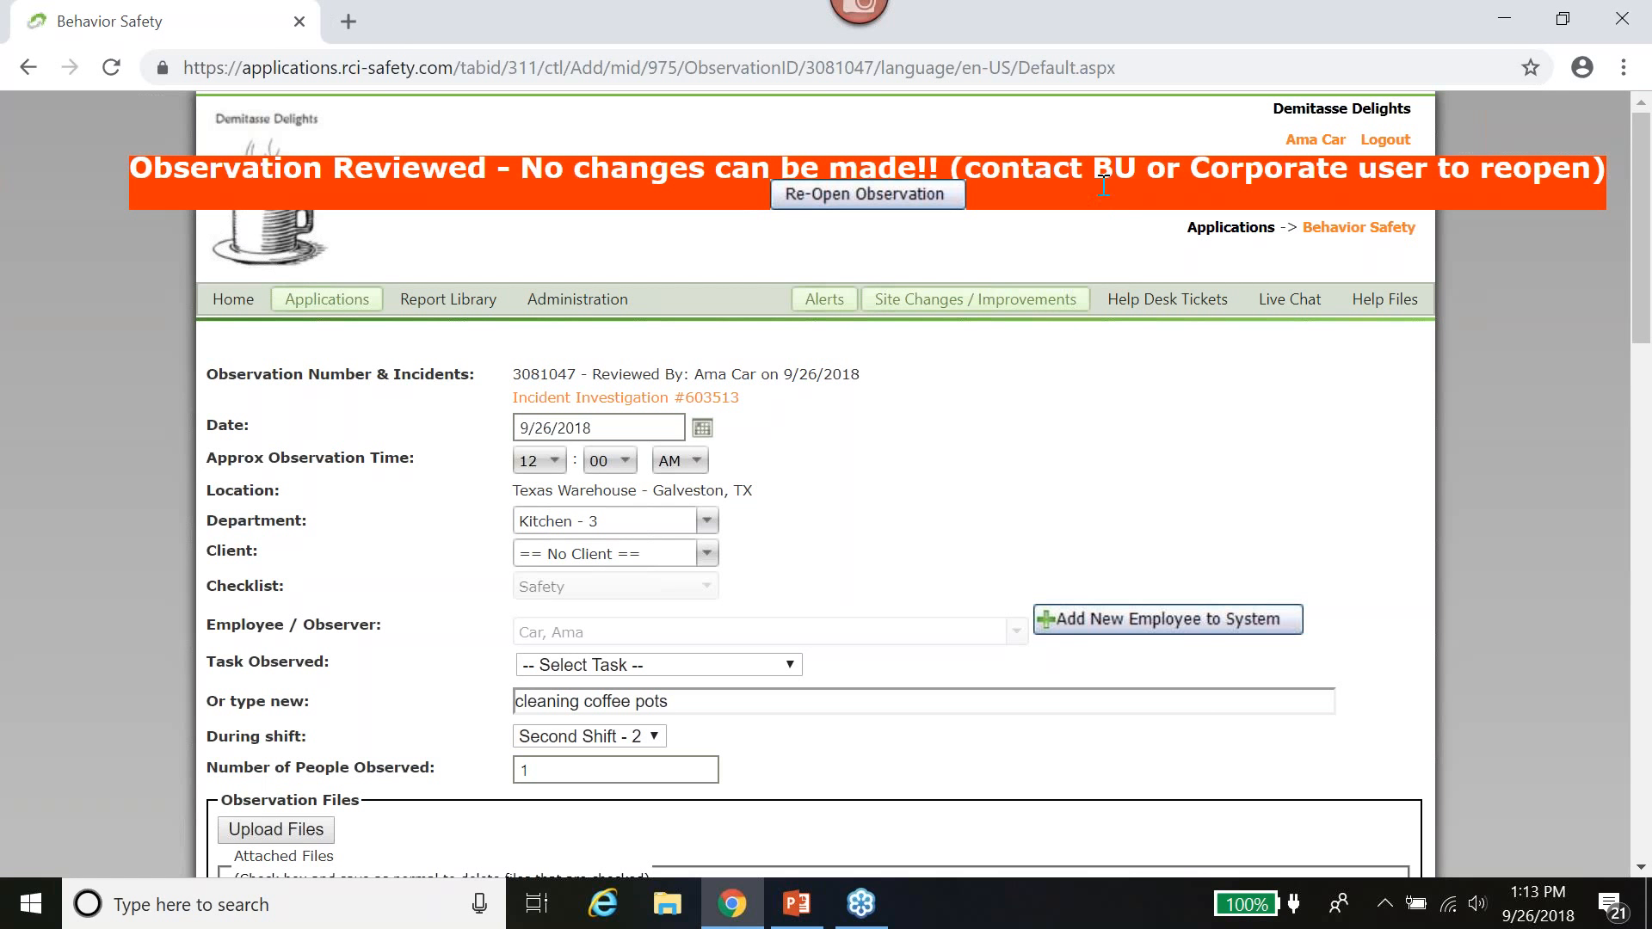
pyautogui.scroll(-10, 841, 527)
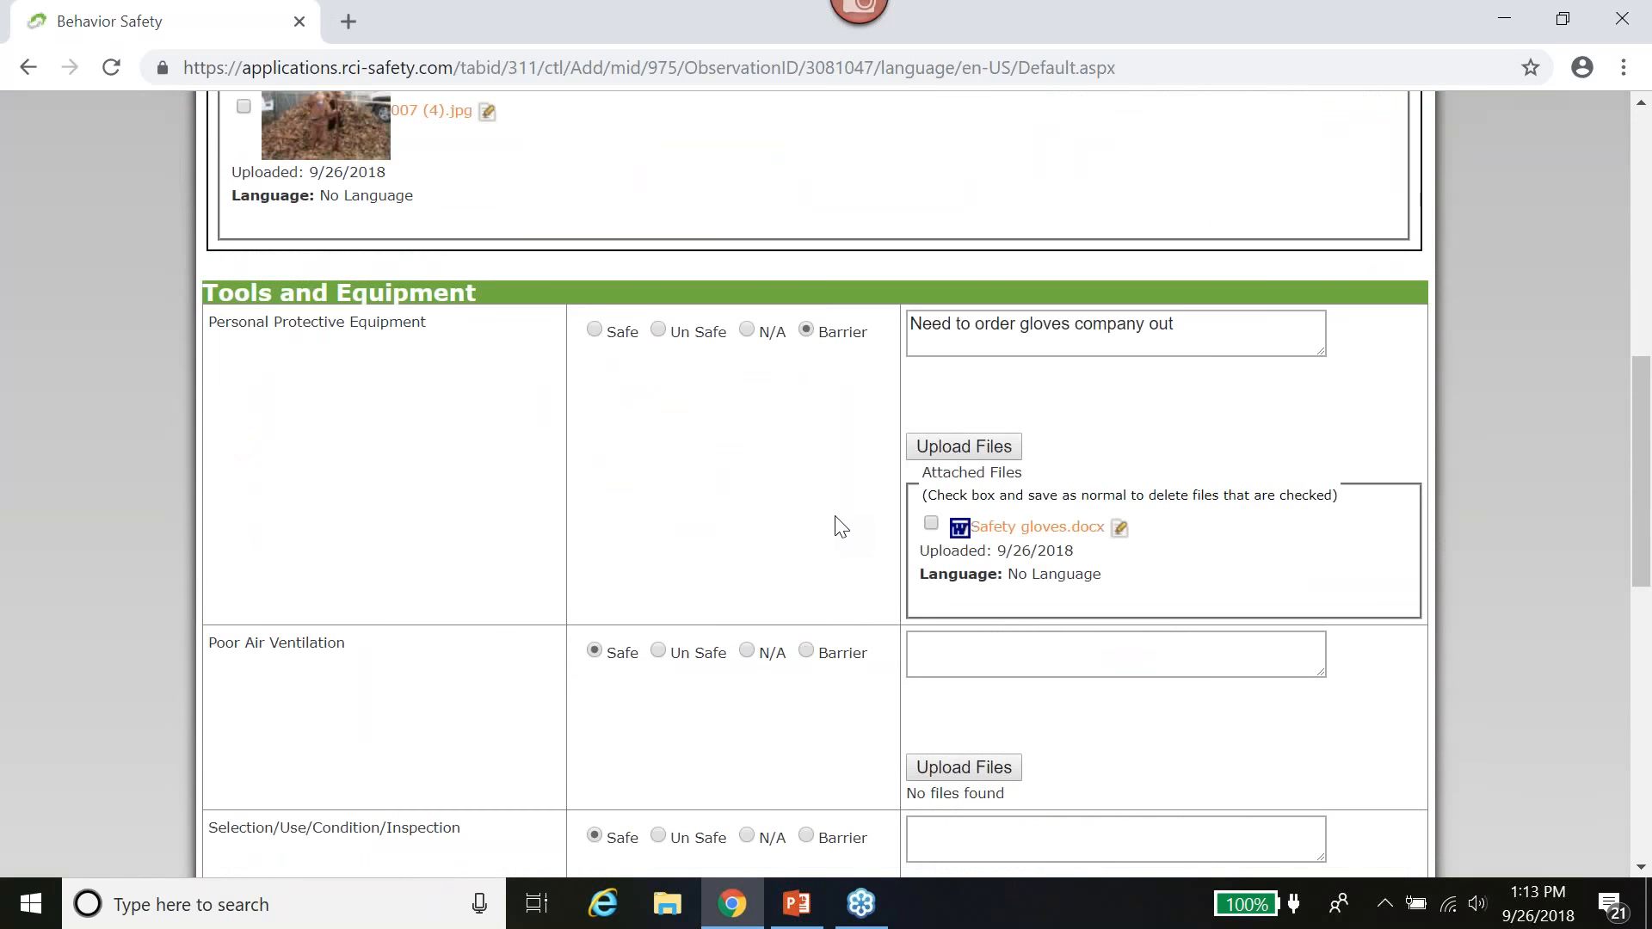
pyautogui.scroll(15, 855, 548)
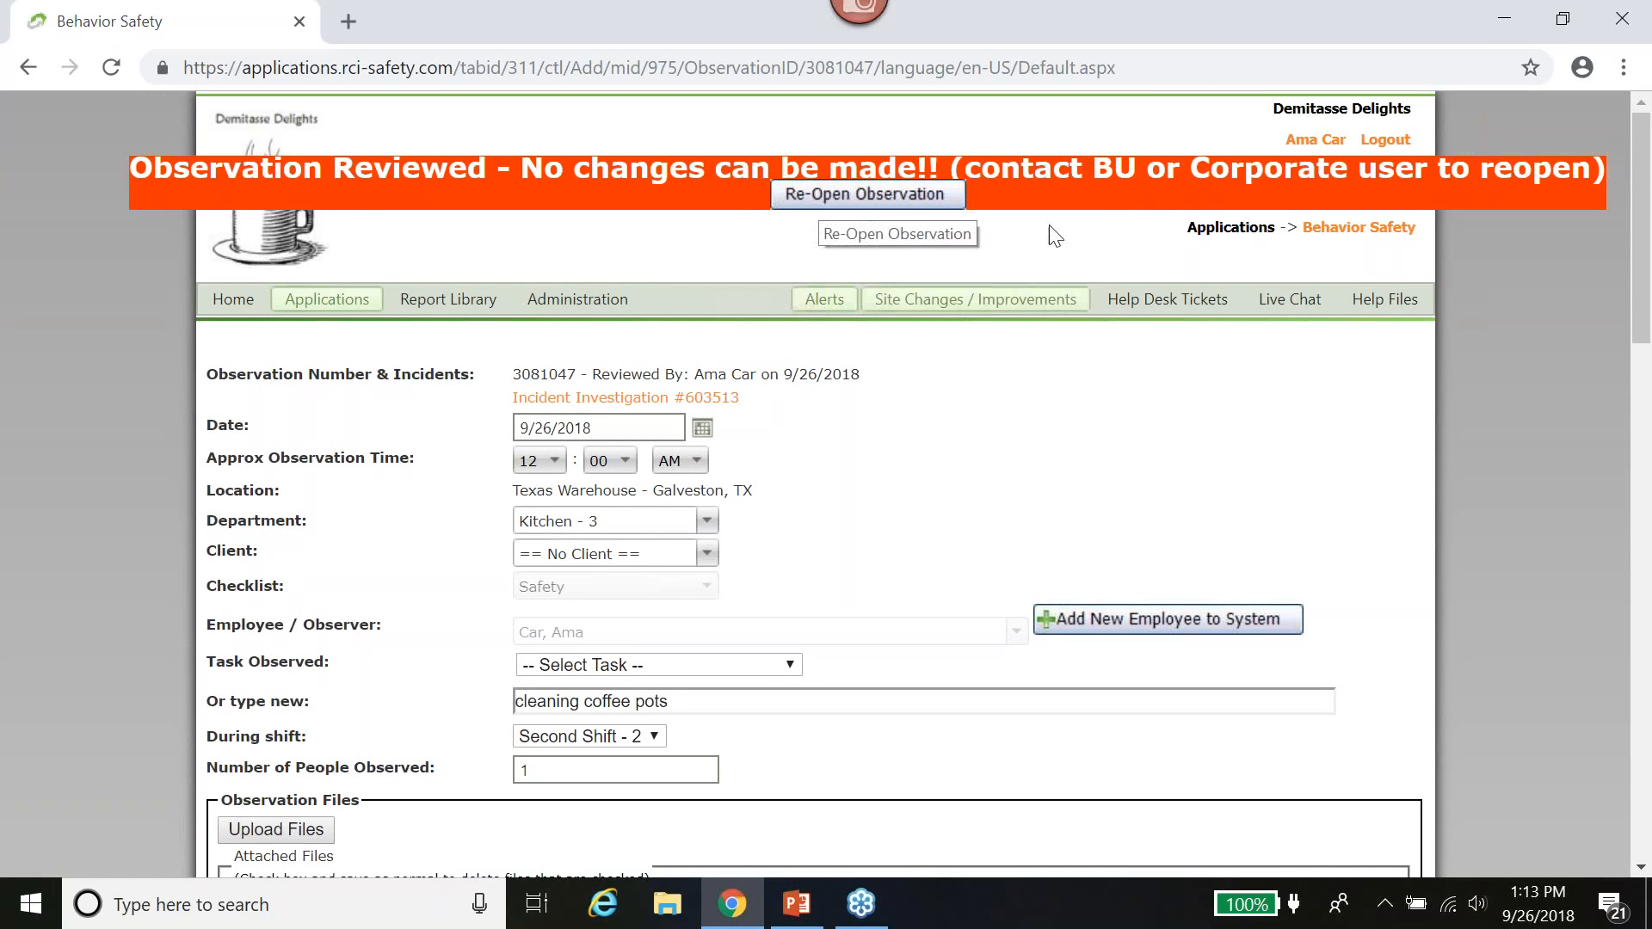
pyautogui.click(823, 195)
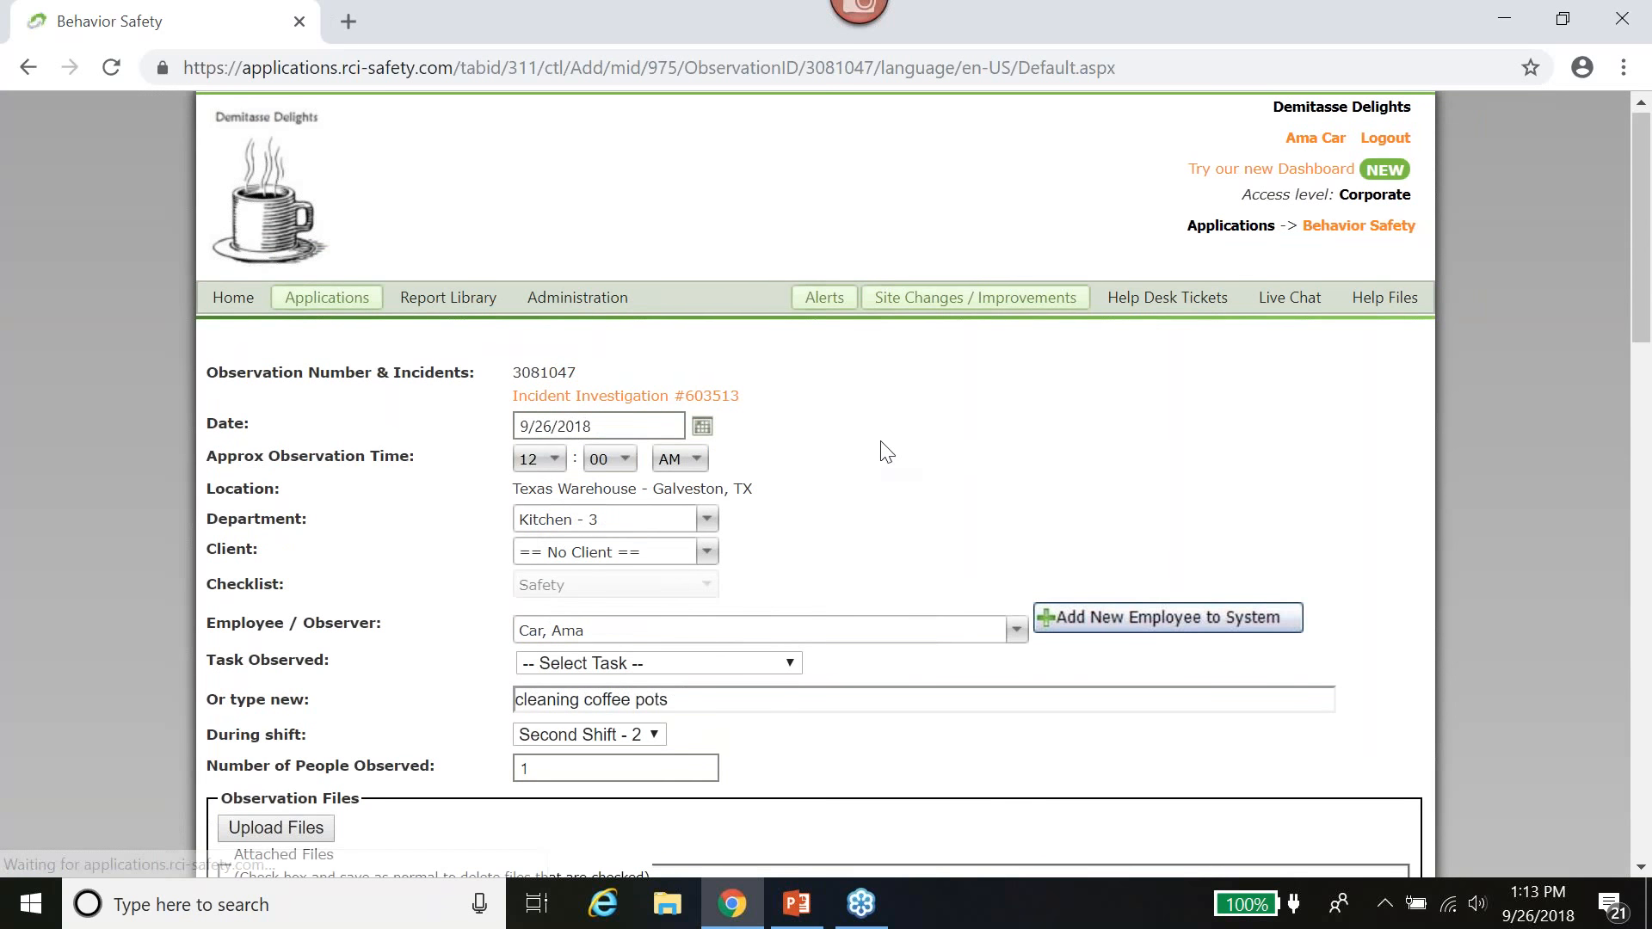
# - Mark the re-opened observation as reviewed again and check its entry in the observation list
pyautogui.scroll(-6, 775, 602)
pyautogui.scroll(-13, 684, 733)
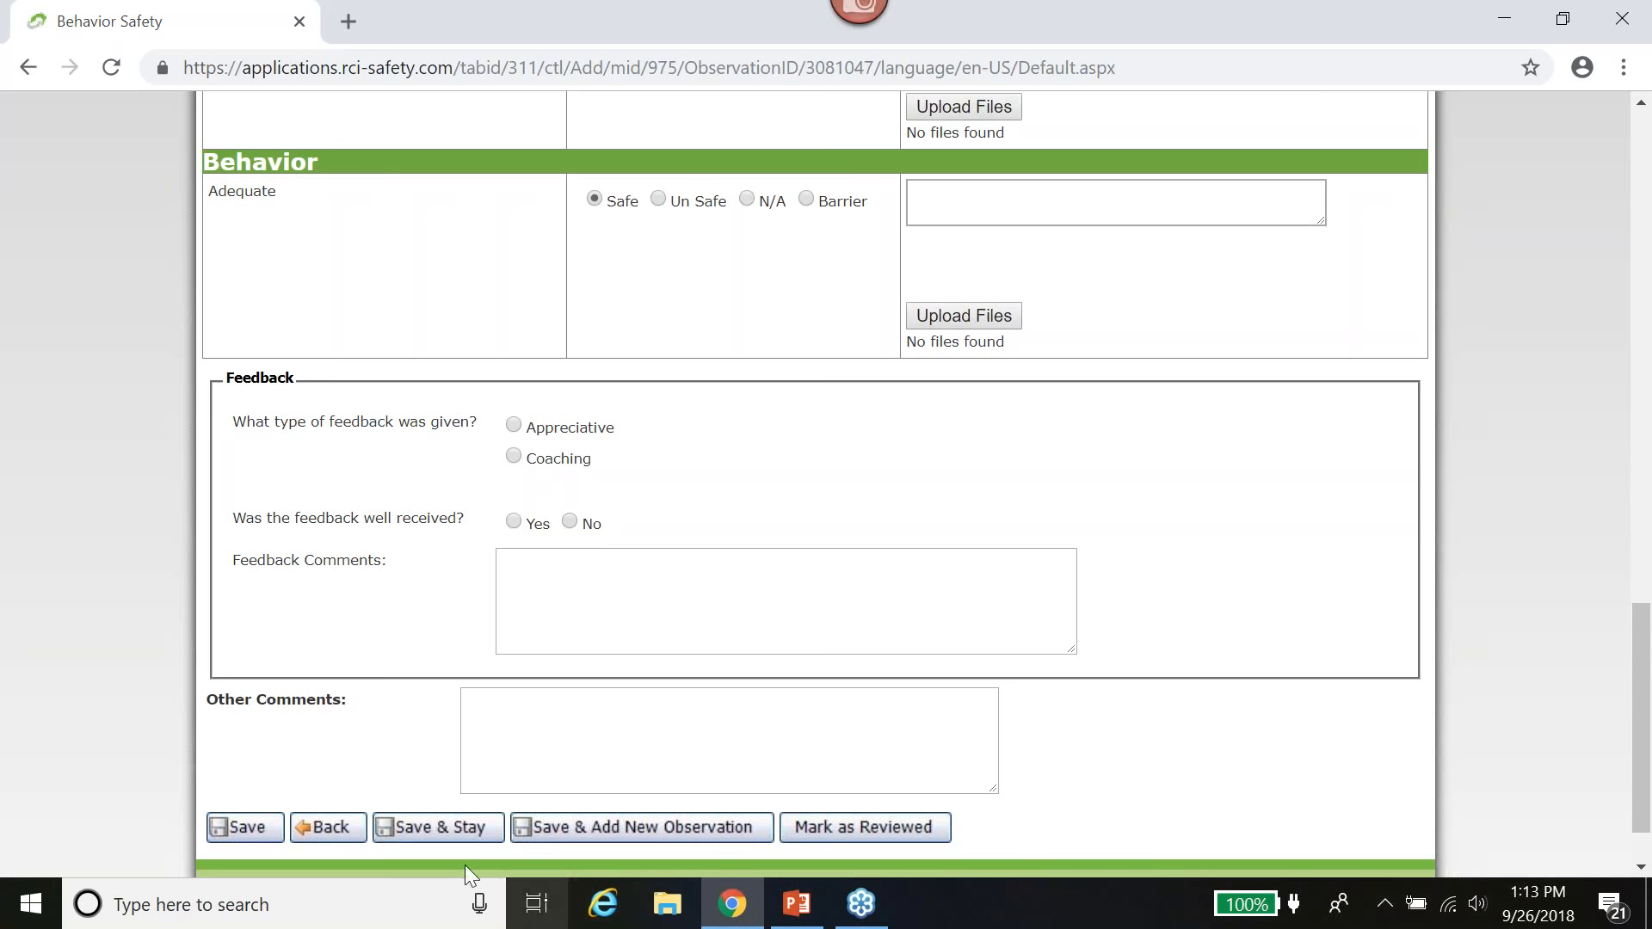
pyautogui.click(891, 826)
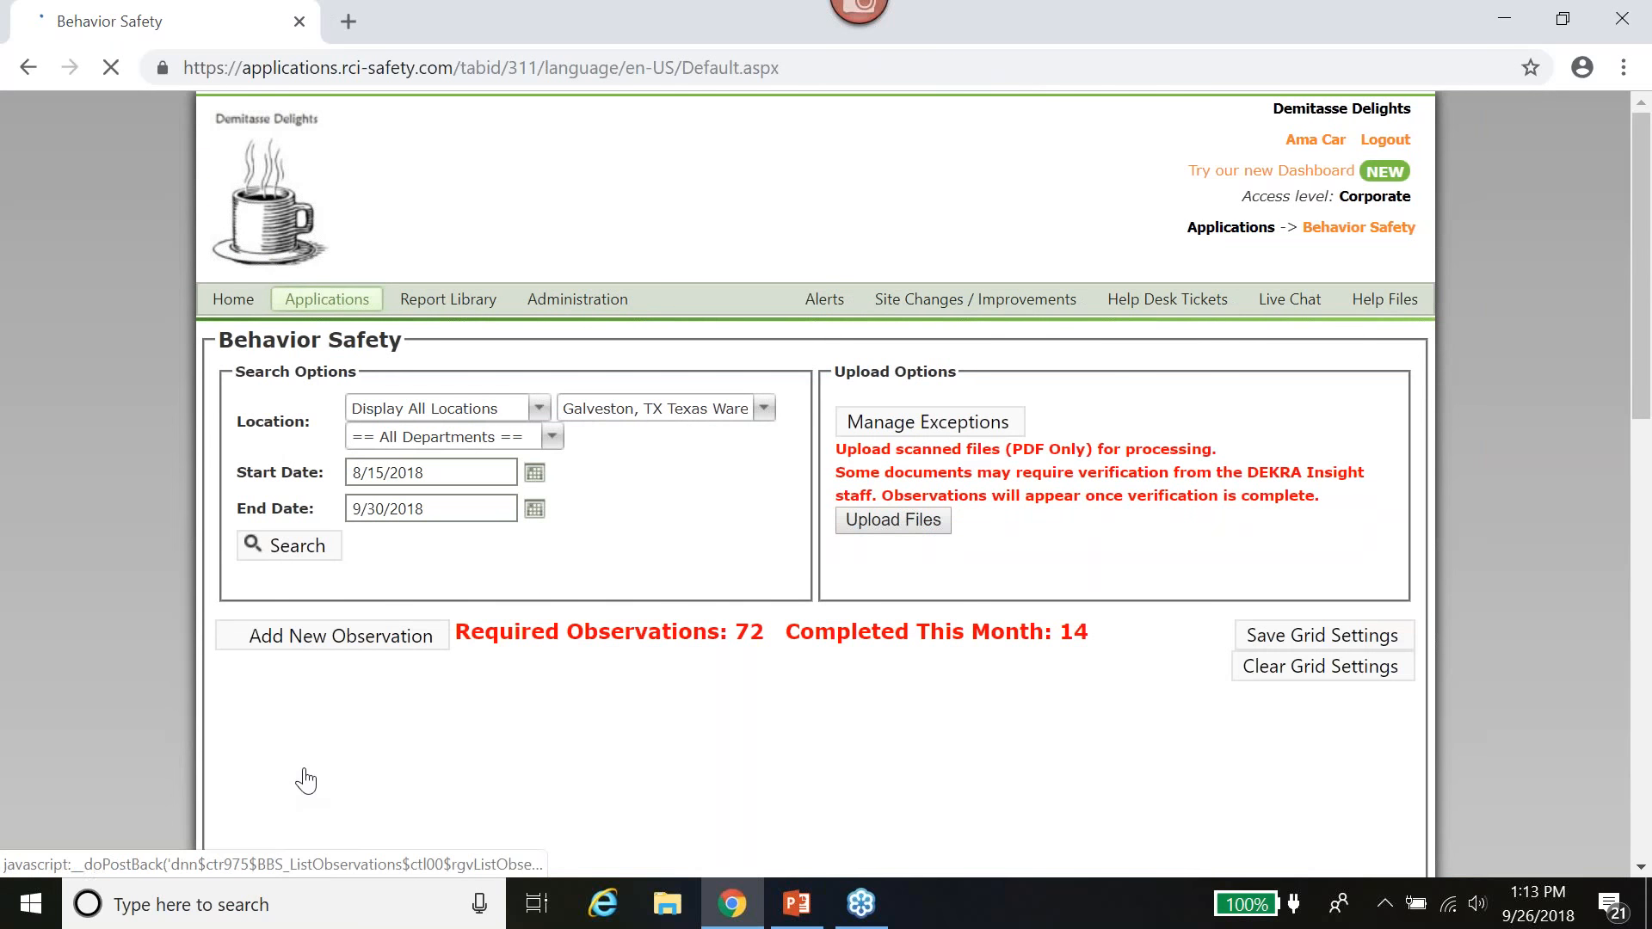
pyautogui.scroll(-3, 101, 723)
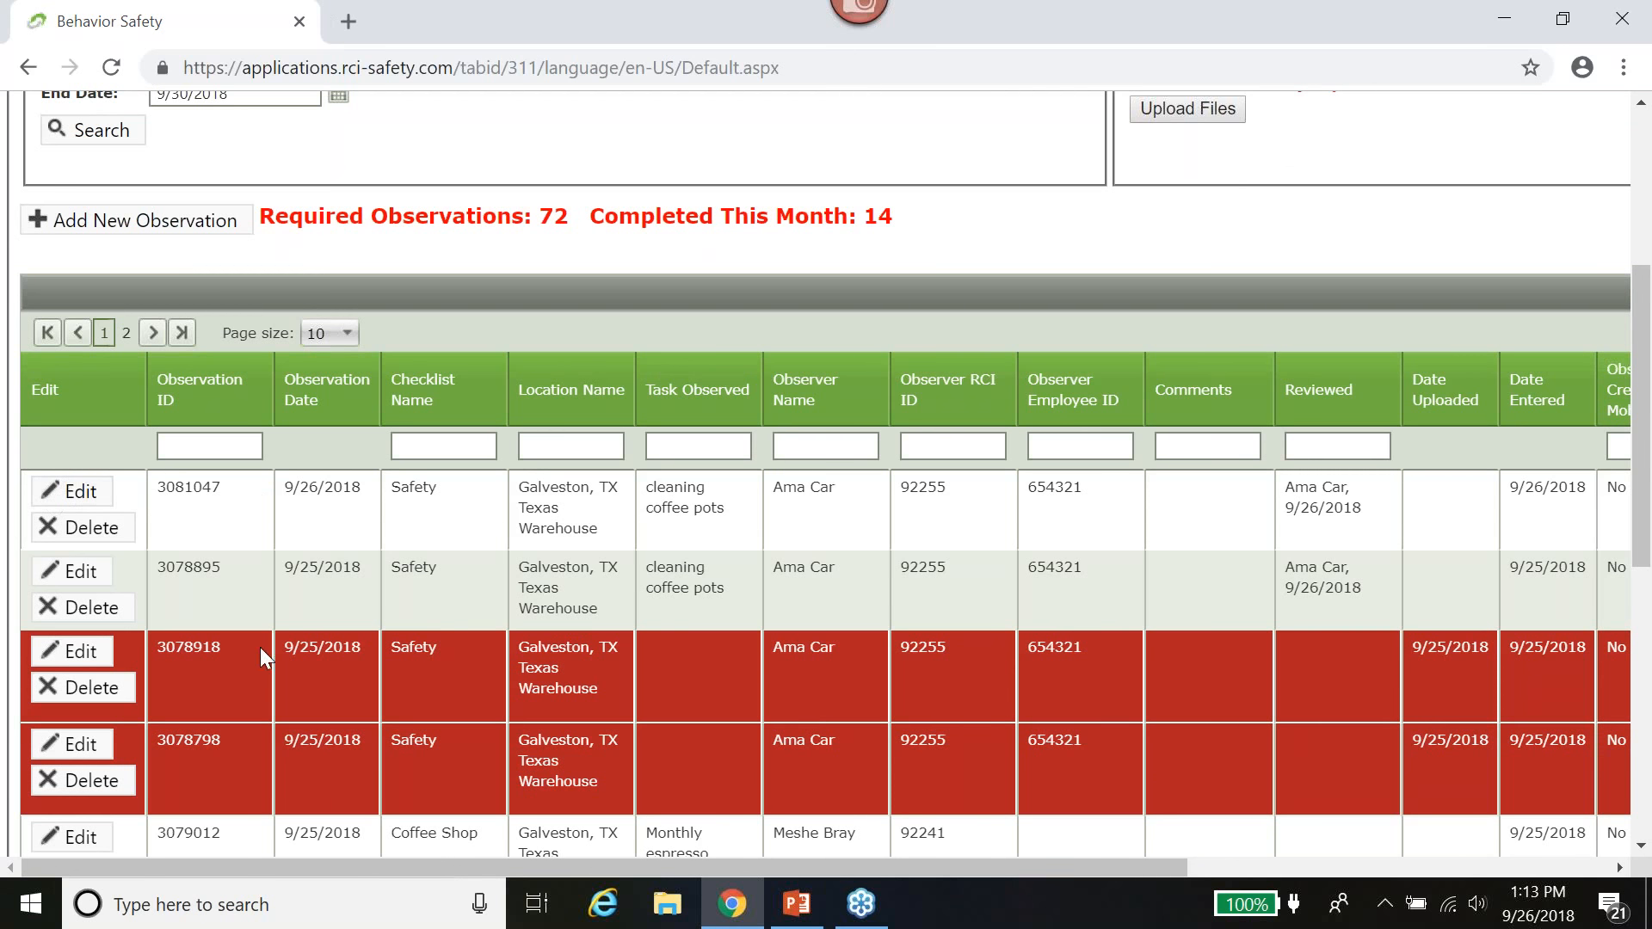
# - Open the reviewed cleaning coffee pots observation and examine its details, attached files and Personal Protective Equipment rating
pyautogui.click(71, 504)
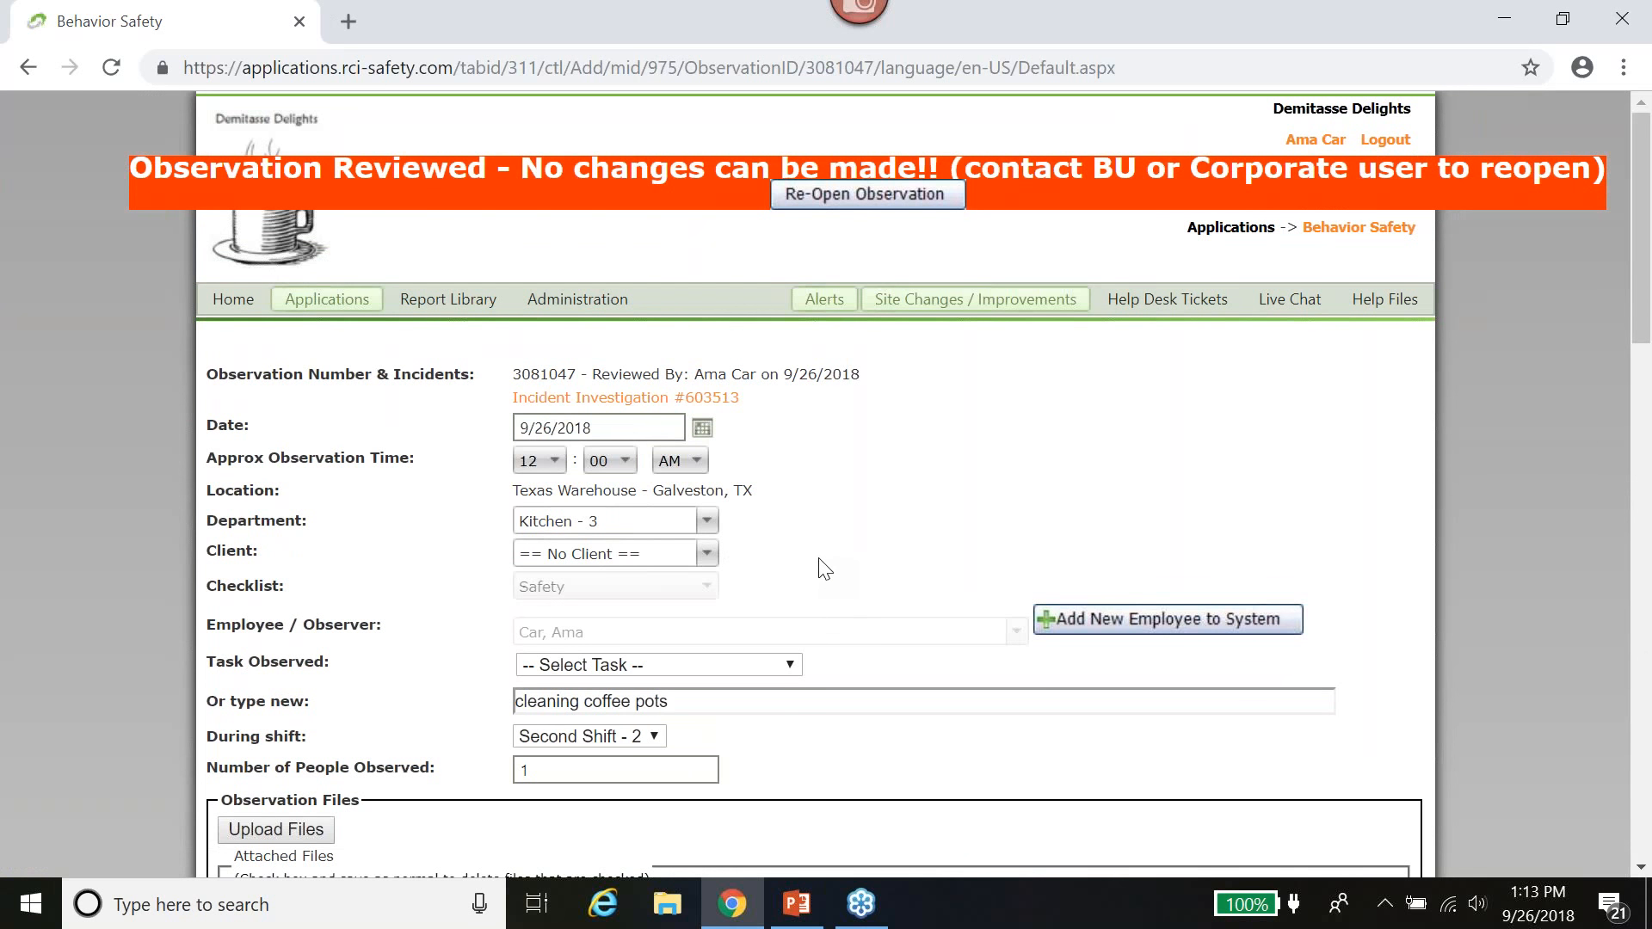
pyautogui.scroll(-6, 825, 569)
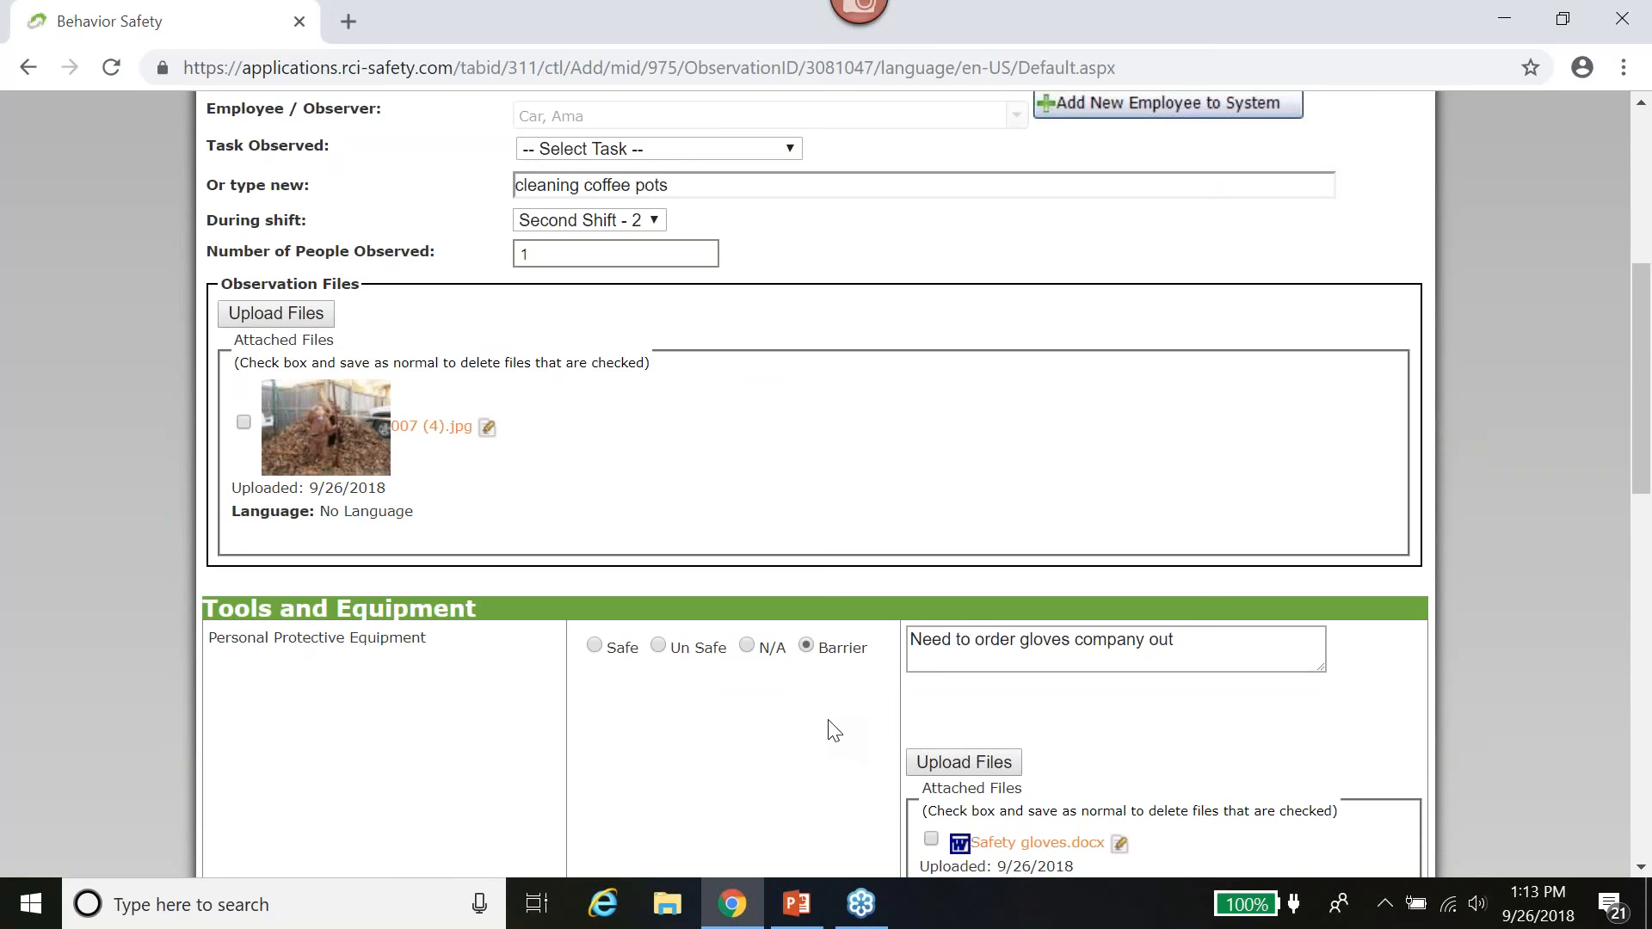
pyautogui.scroll(3, 833, 730)
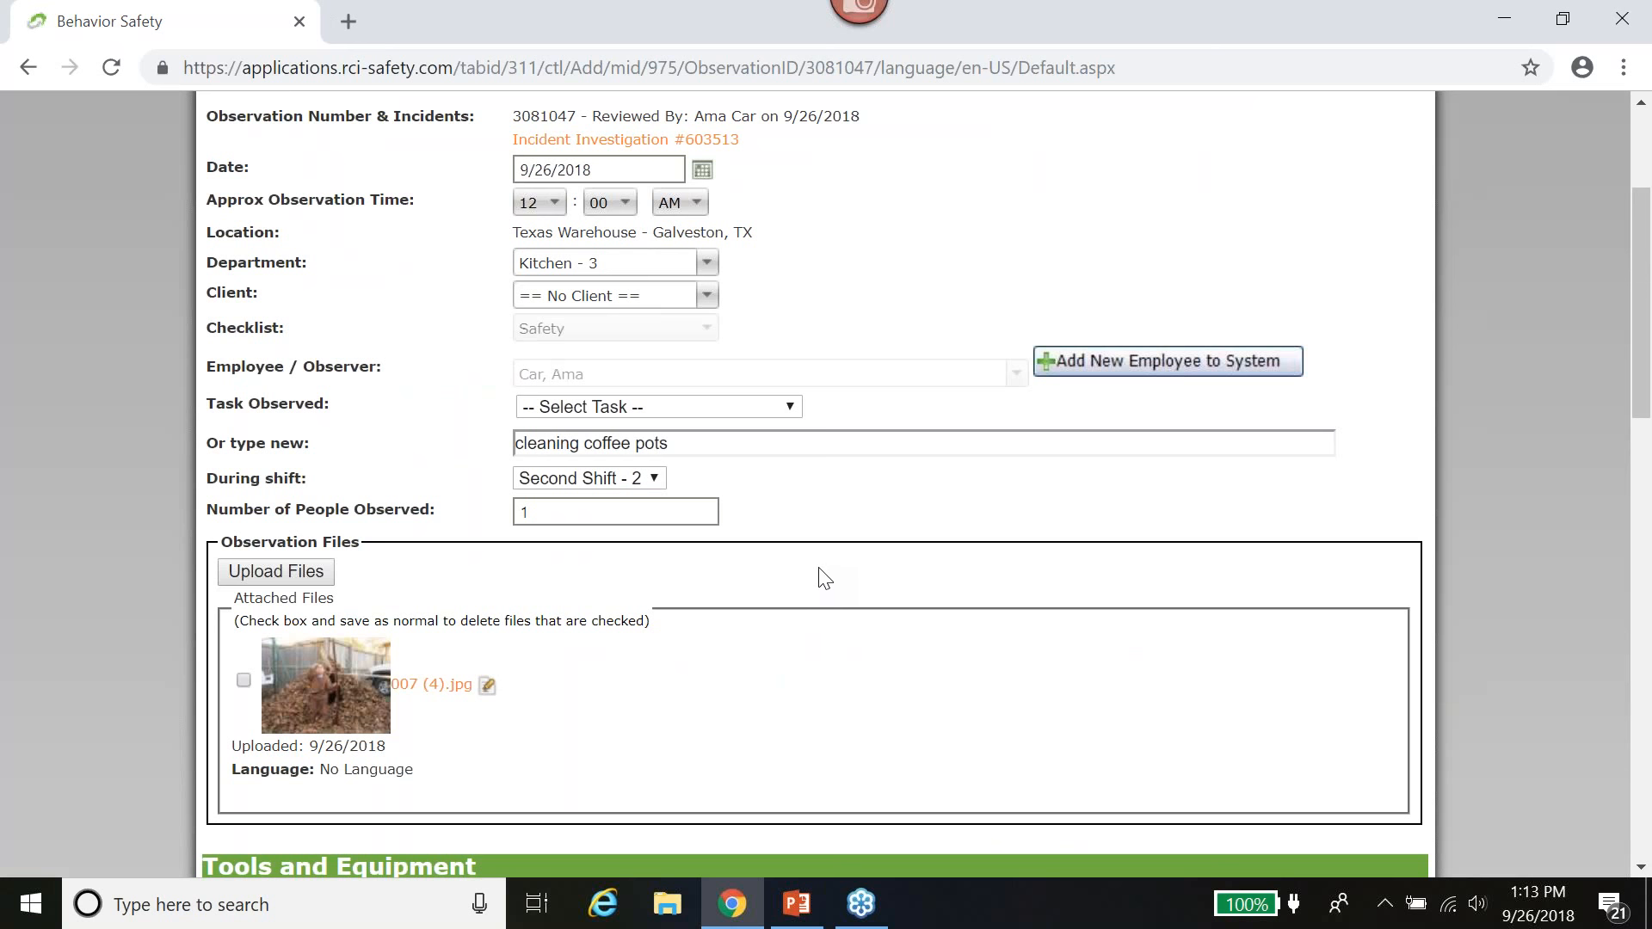
pyautogui.scroll(-3, 824, 674)
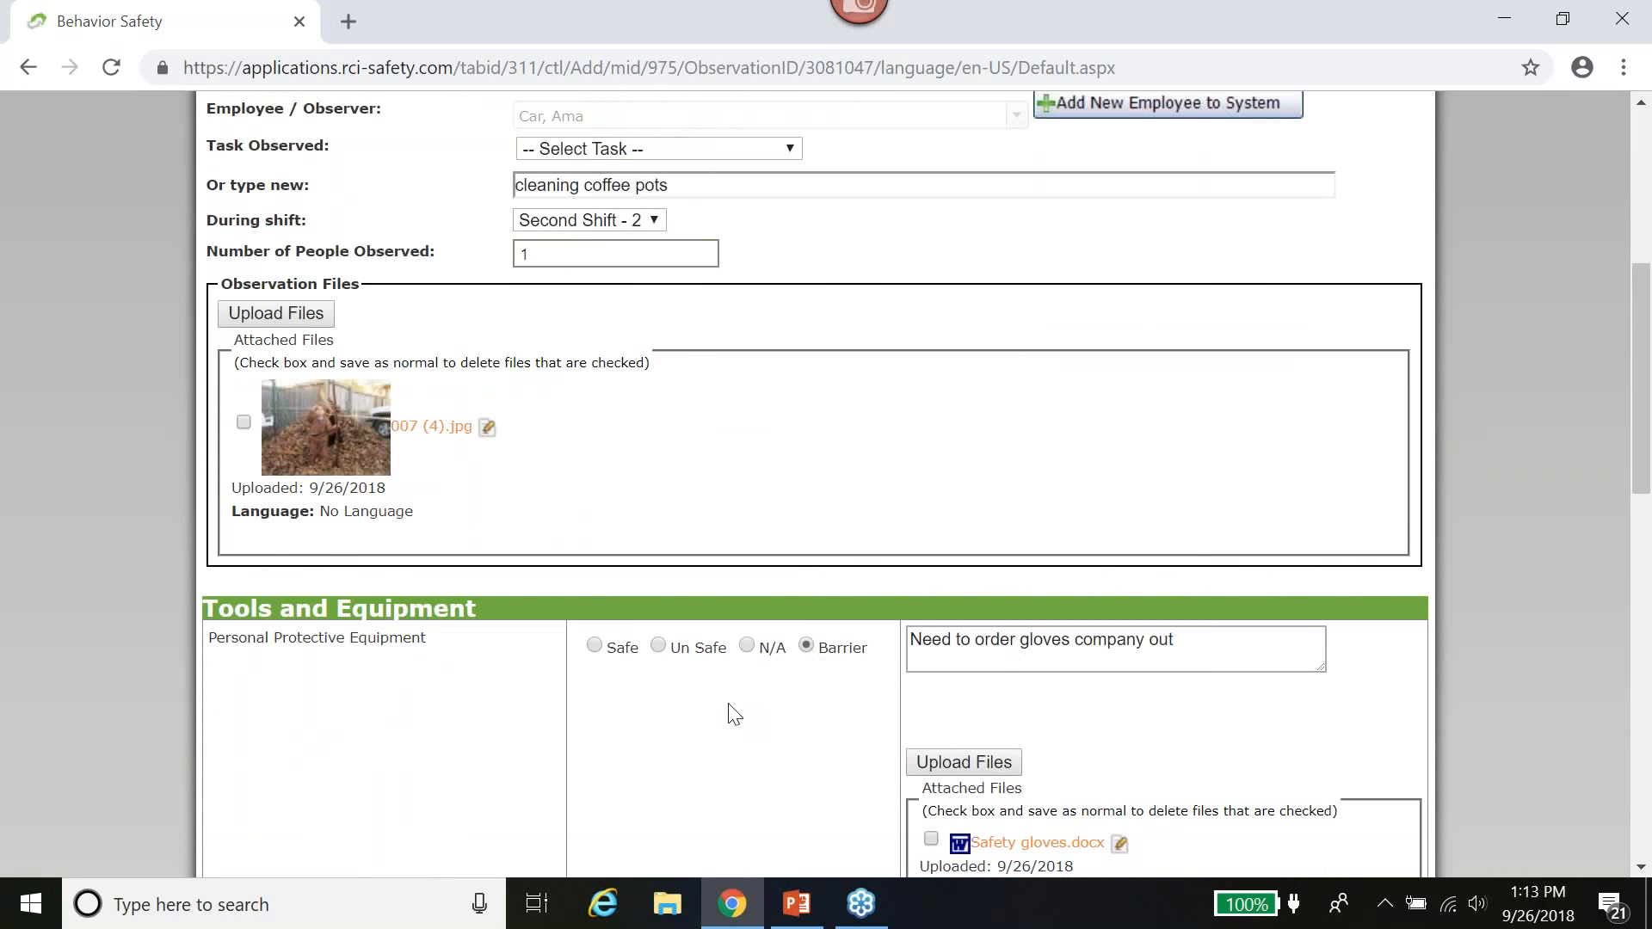
pyautogui.scroll(4, 719, 671)
pyautogui.scroll(3, 732, 414)
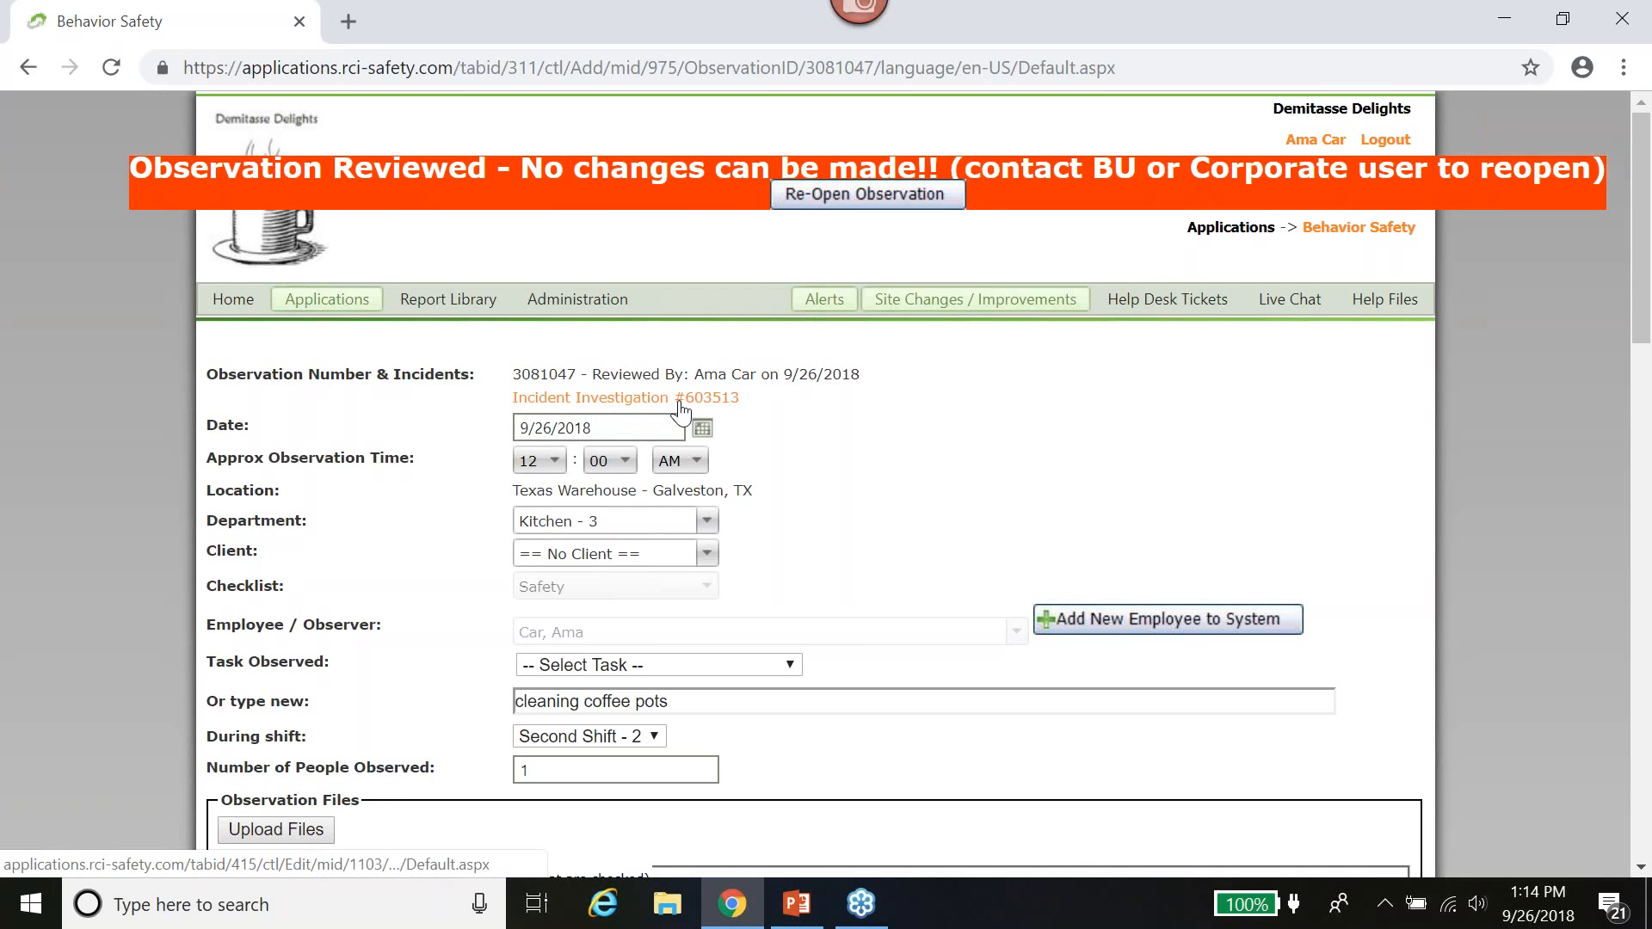
# - Open the linked incident investigation and add a corrective action assigned to one employee at this location with target date 9/27/2018
pyautogui.click(612, 409)
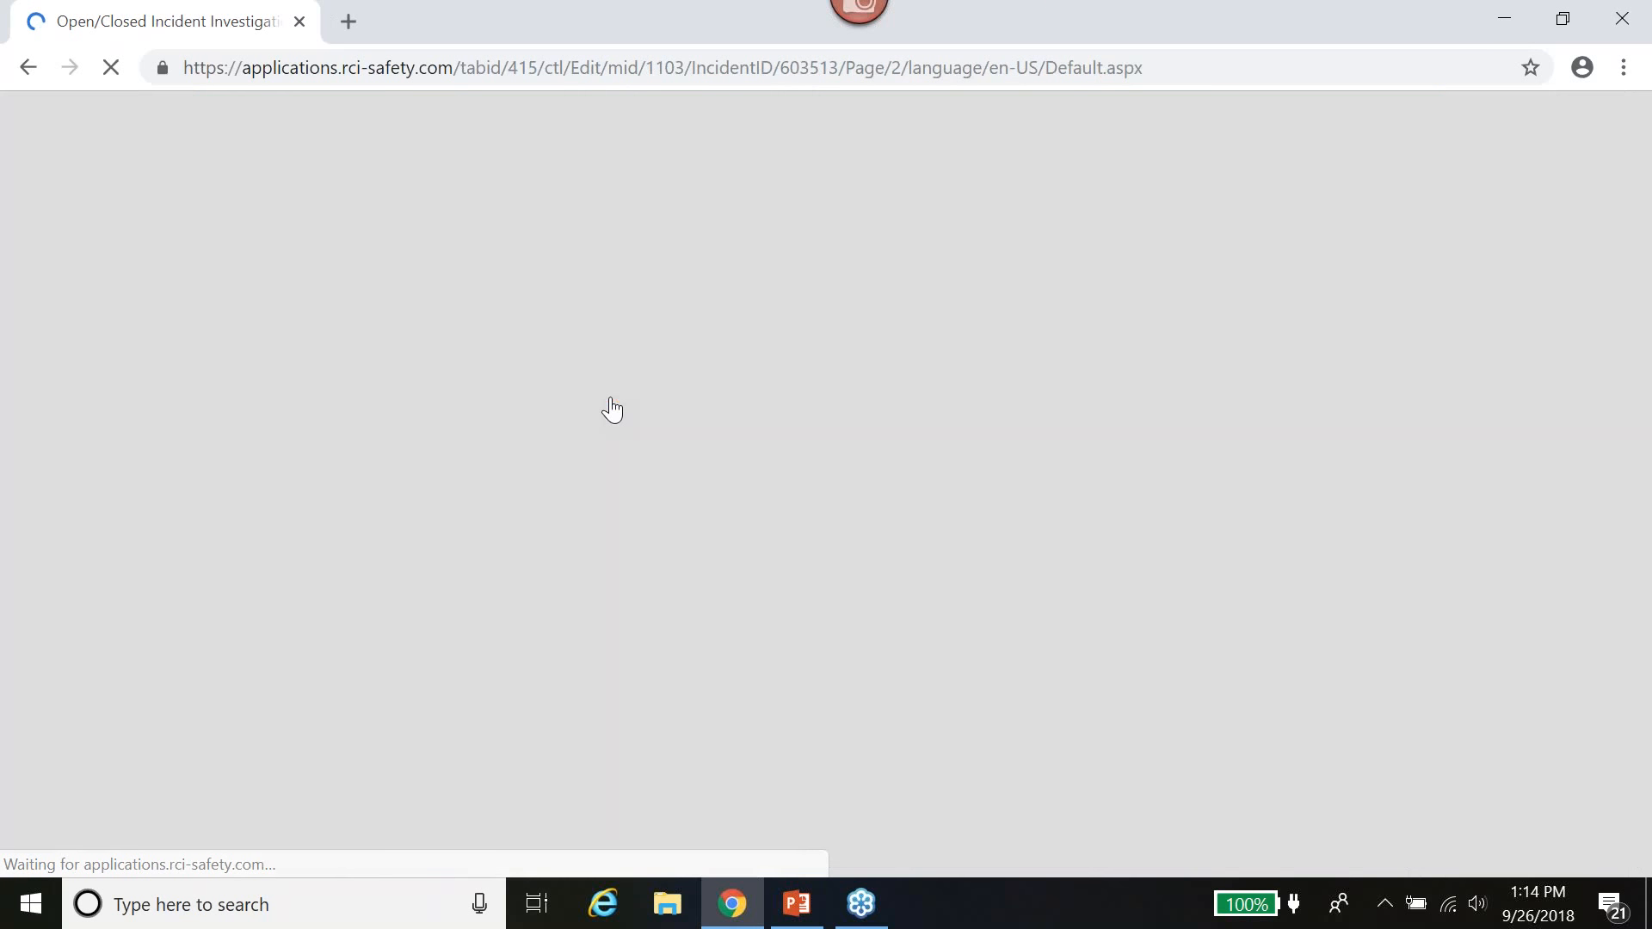
pyautogui.scroll(-2, 594, 450)
pyautogui.scroll(-3, 594, 456)
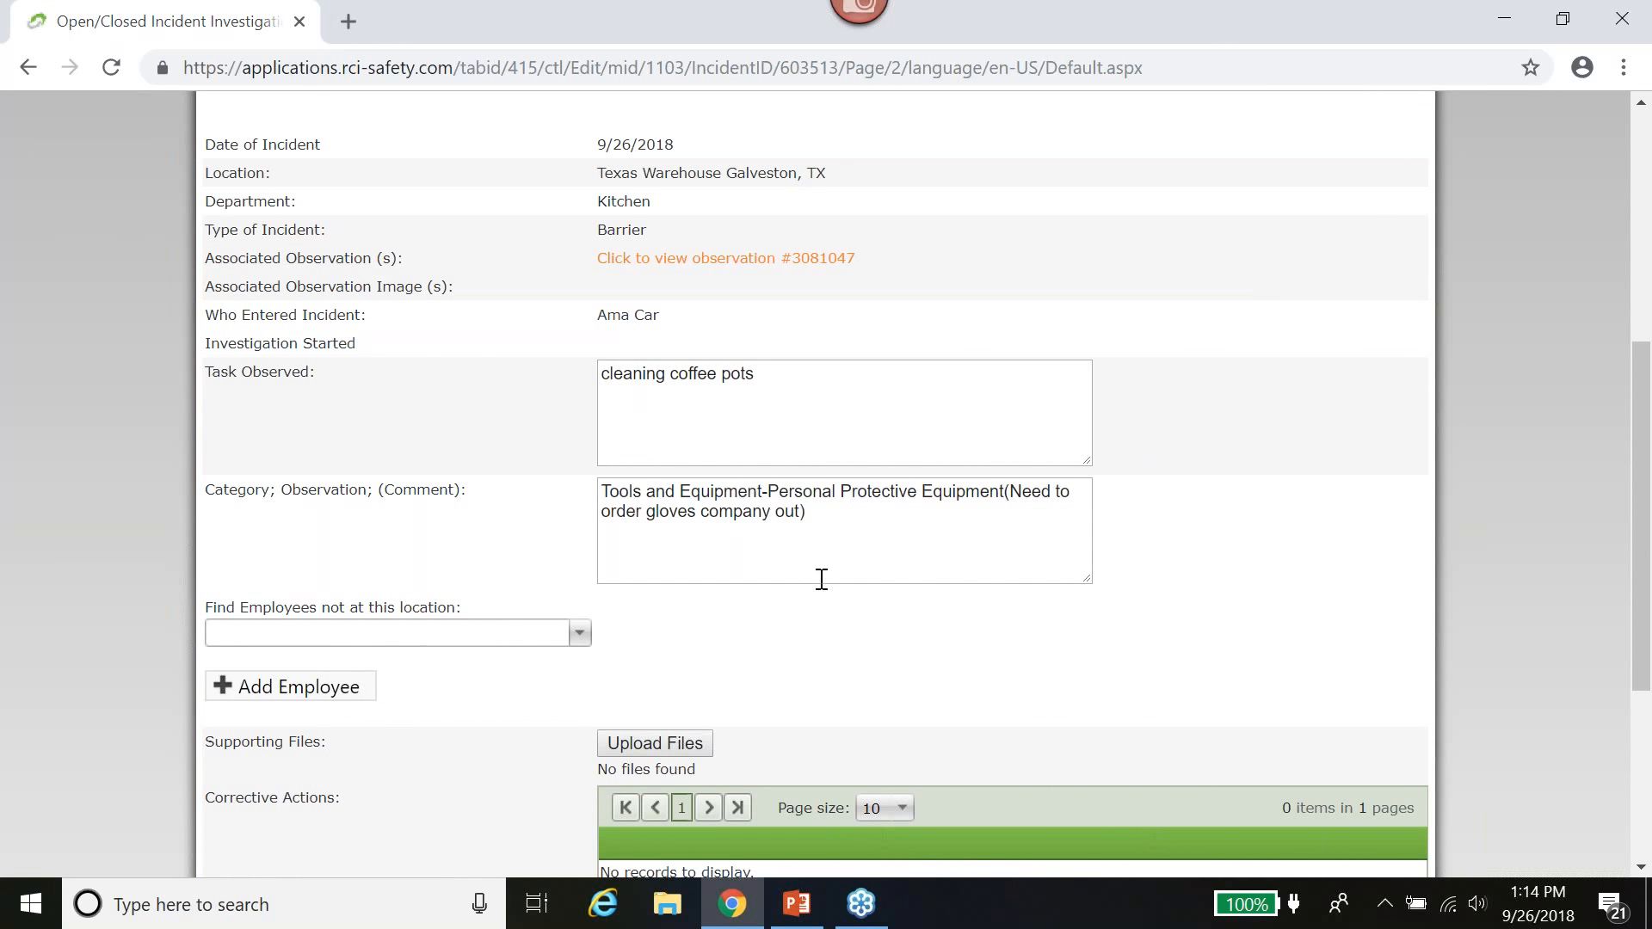
pyautogui.scroll(-3, 822, 579)
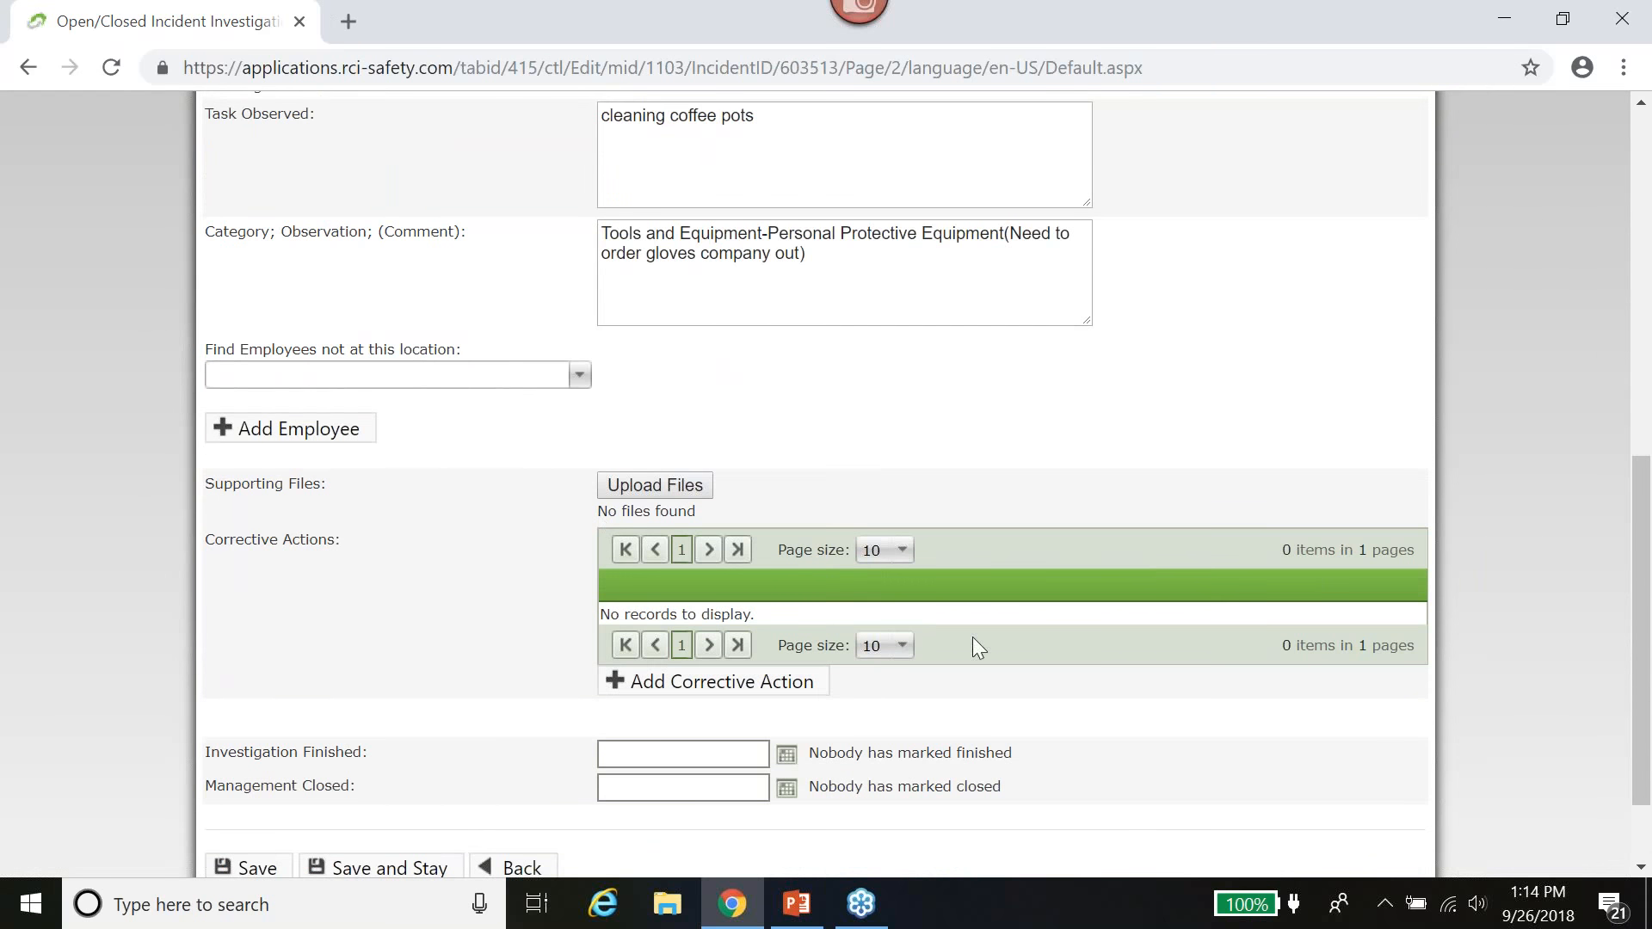
pyautogui.click(658, 686)
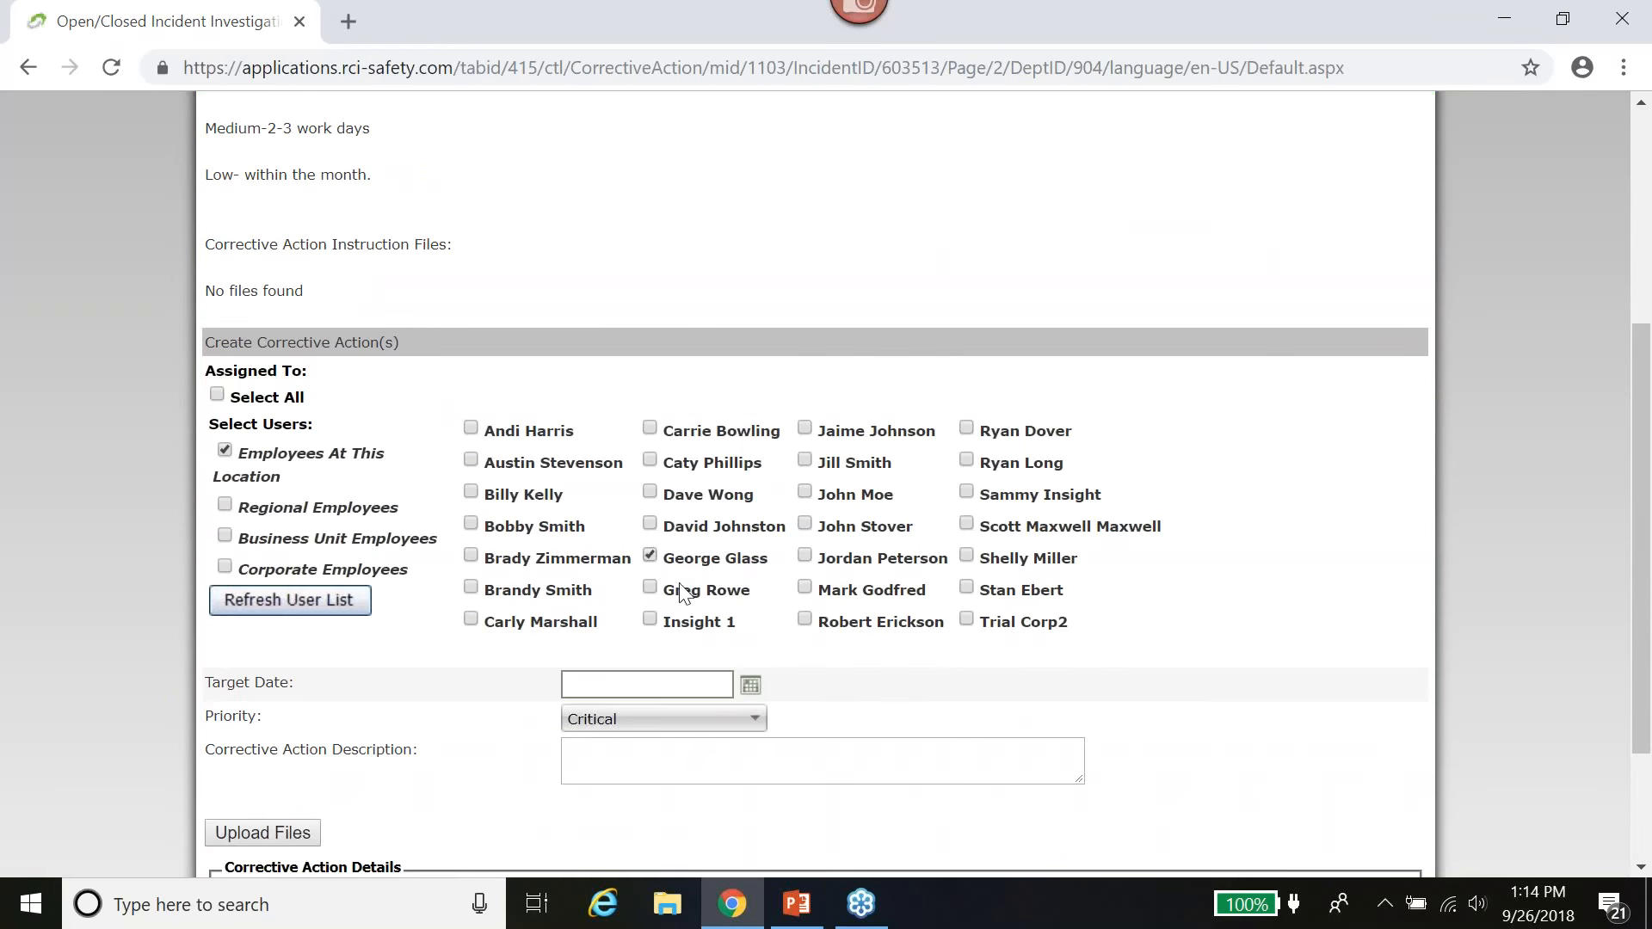
pyautogui.click(748, 688)
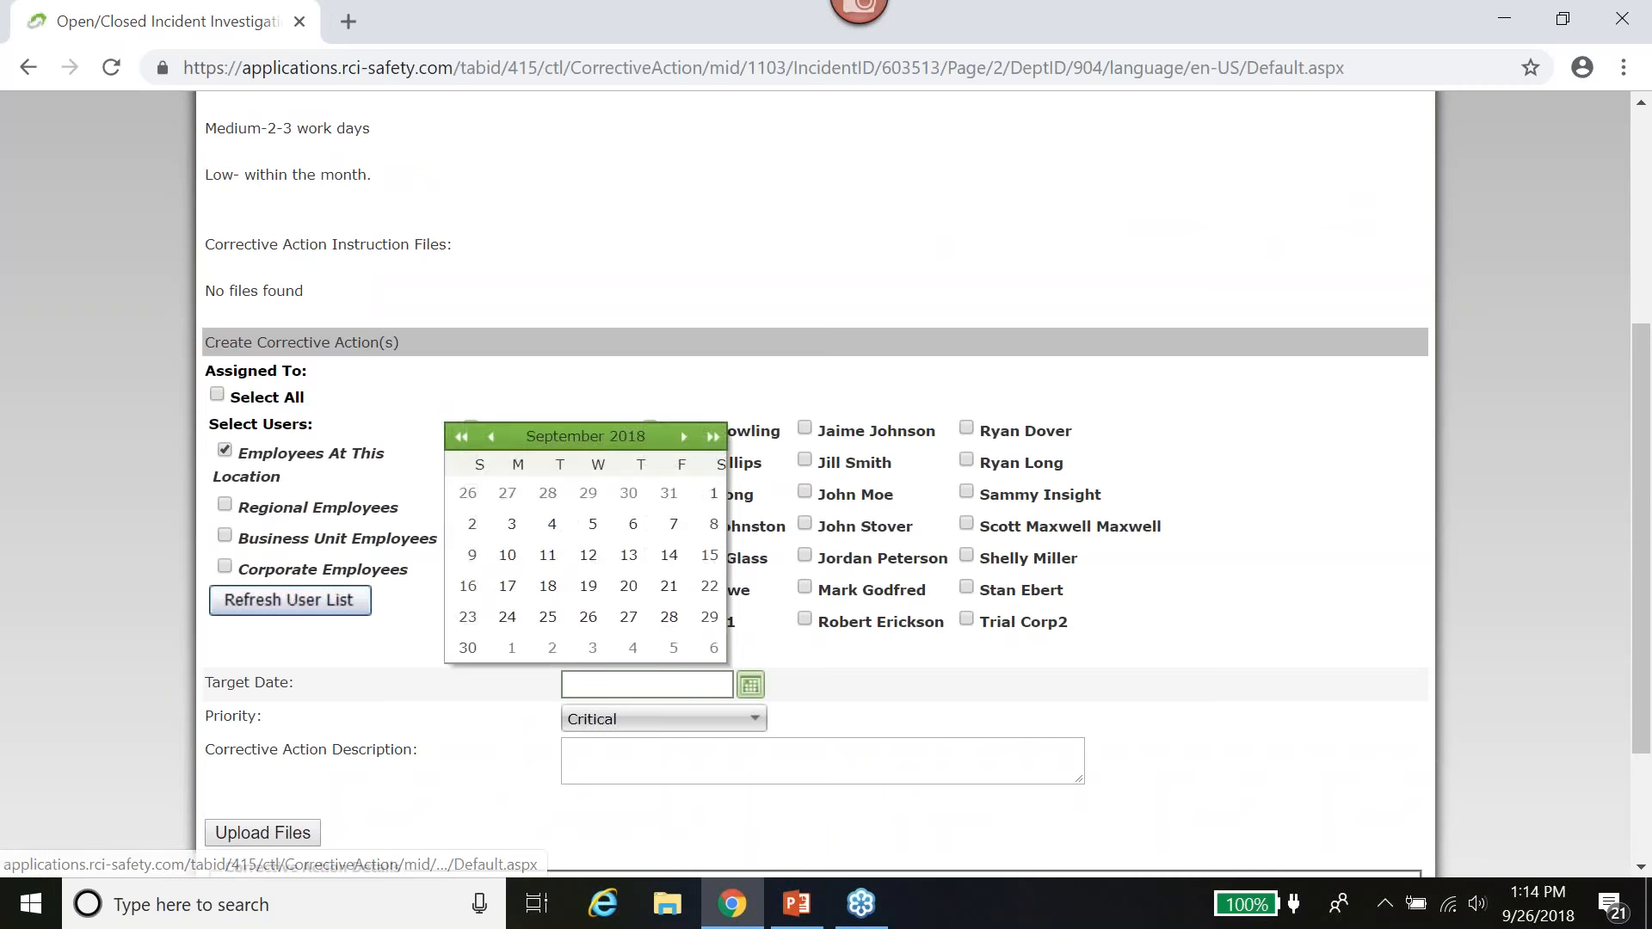
pyautogui.click(629, 617)
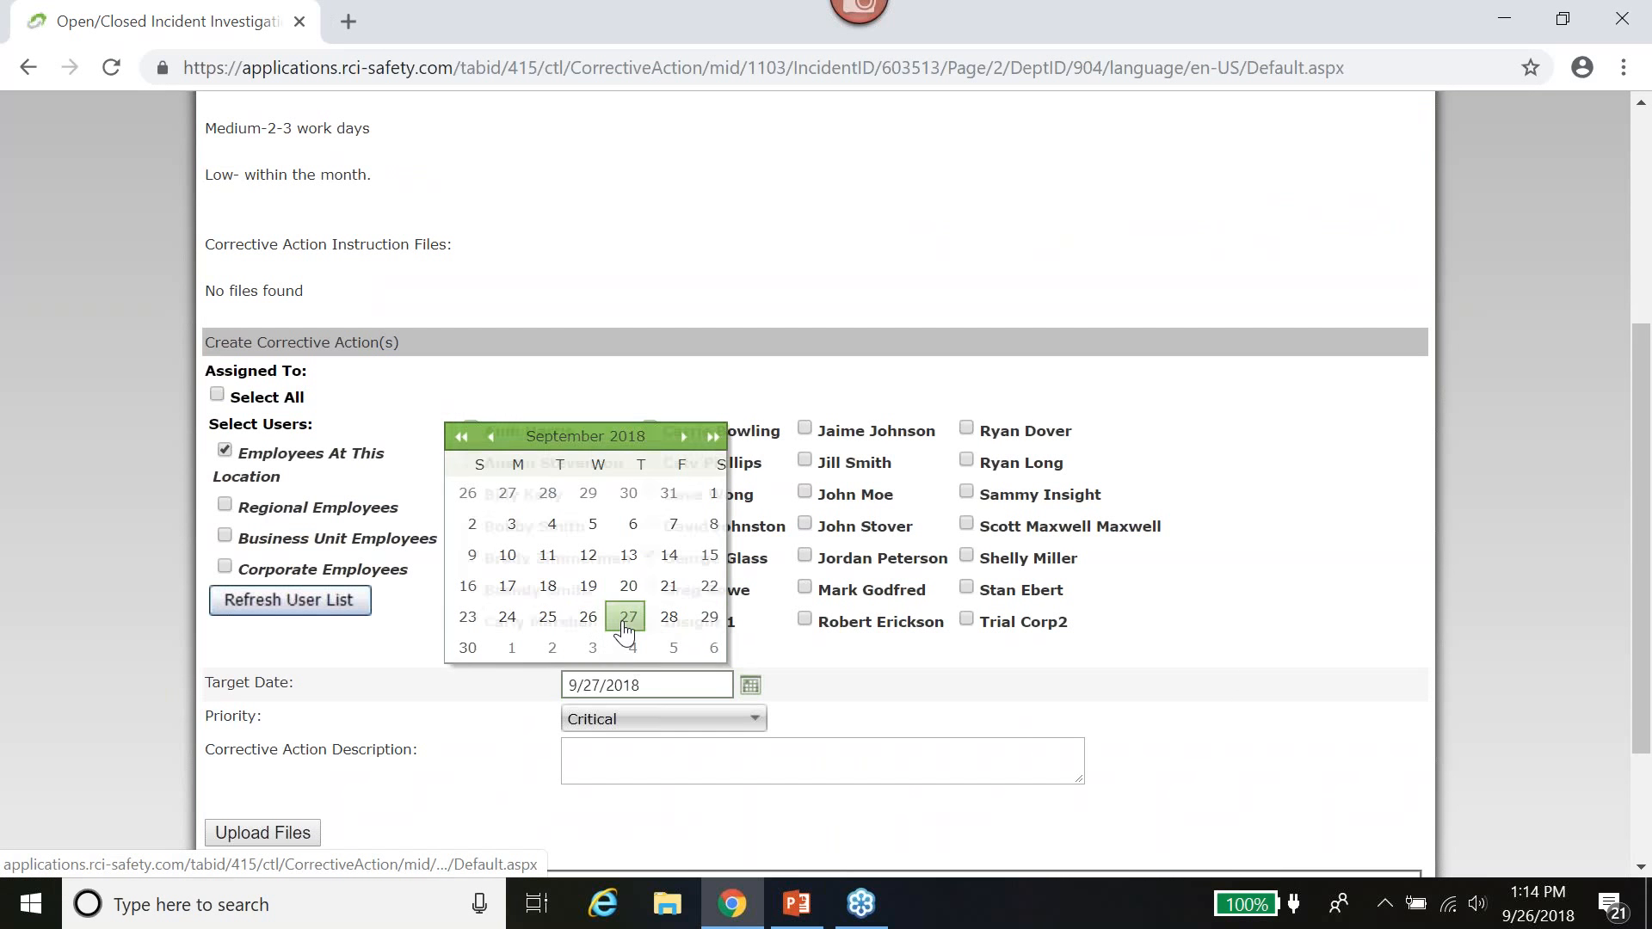
# - Set the corrective action's priority to Urgent, describe it as "order gloves", and save it
pyautogui.click(642, 720)
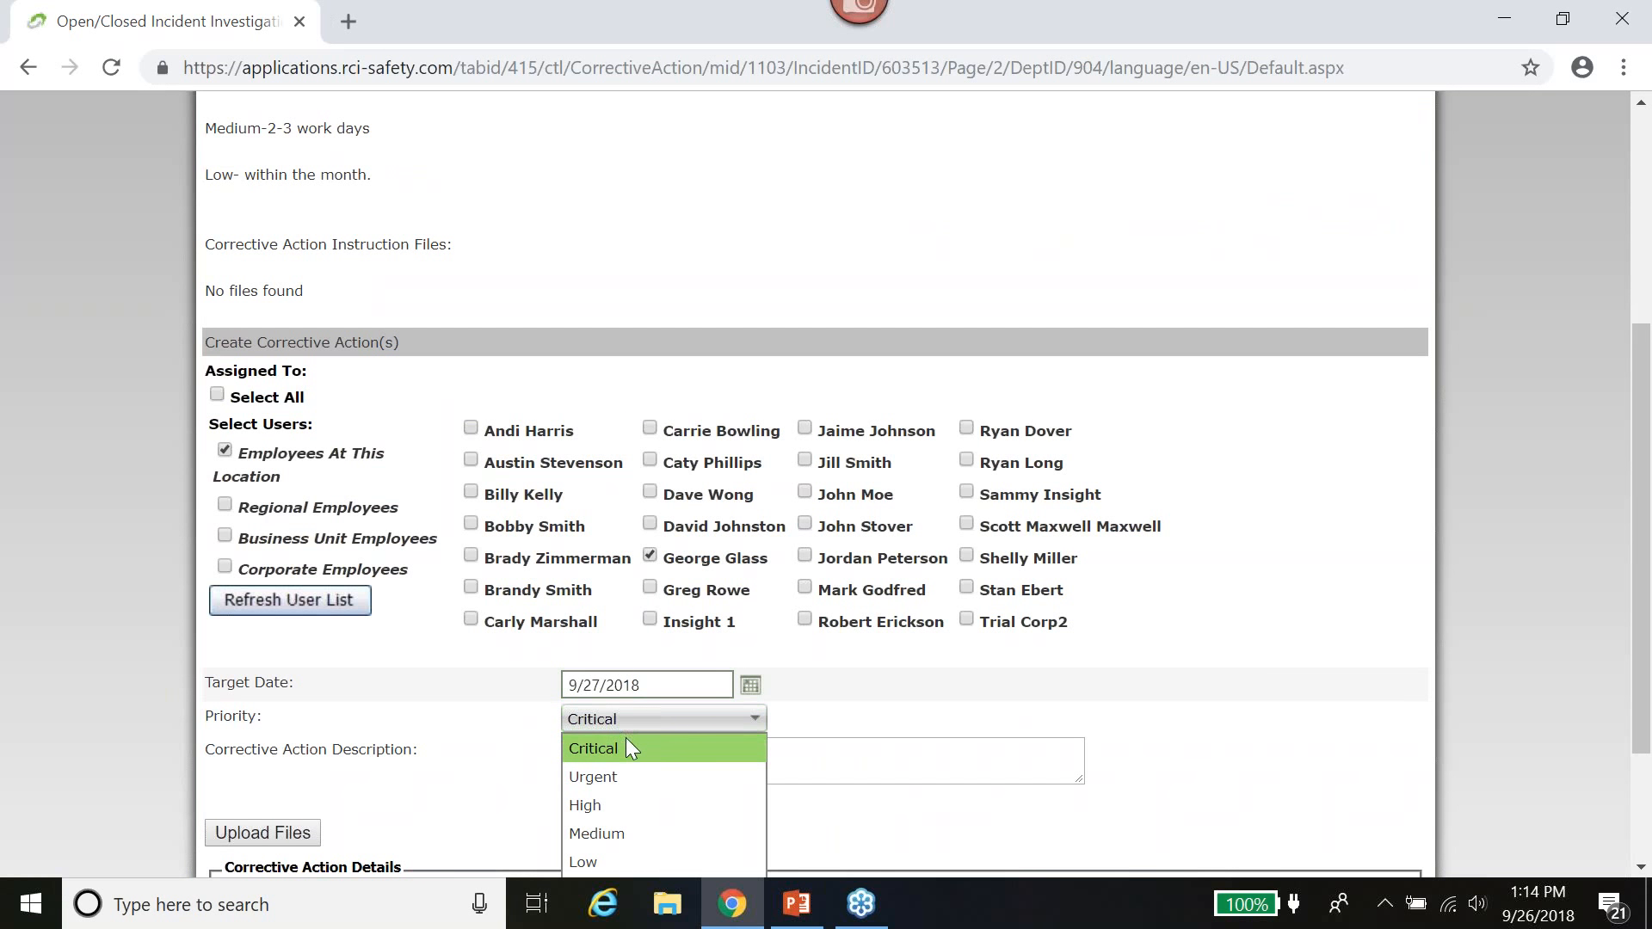
pyautogui.click(614, 777)
pyautogui.click(618, 765)
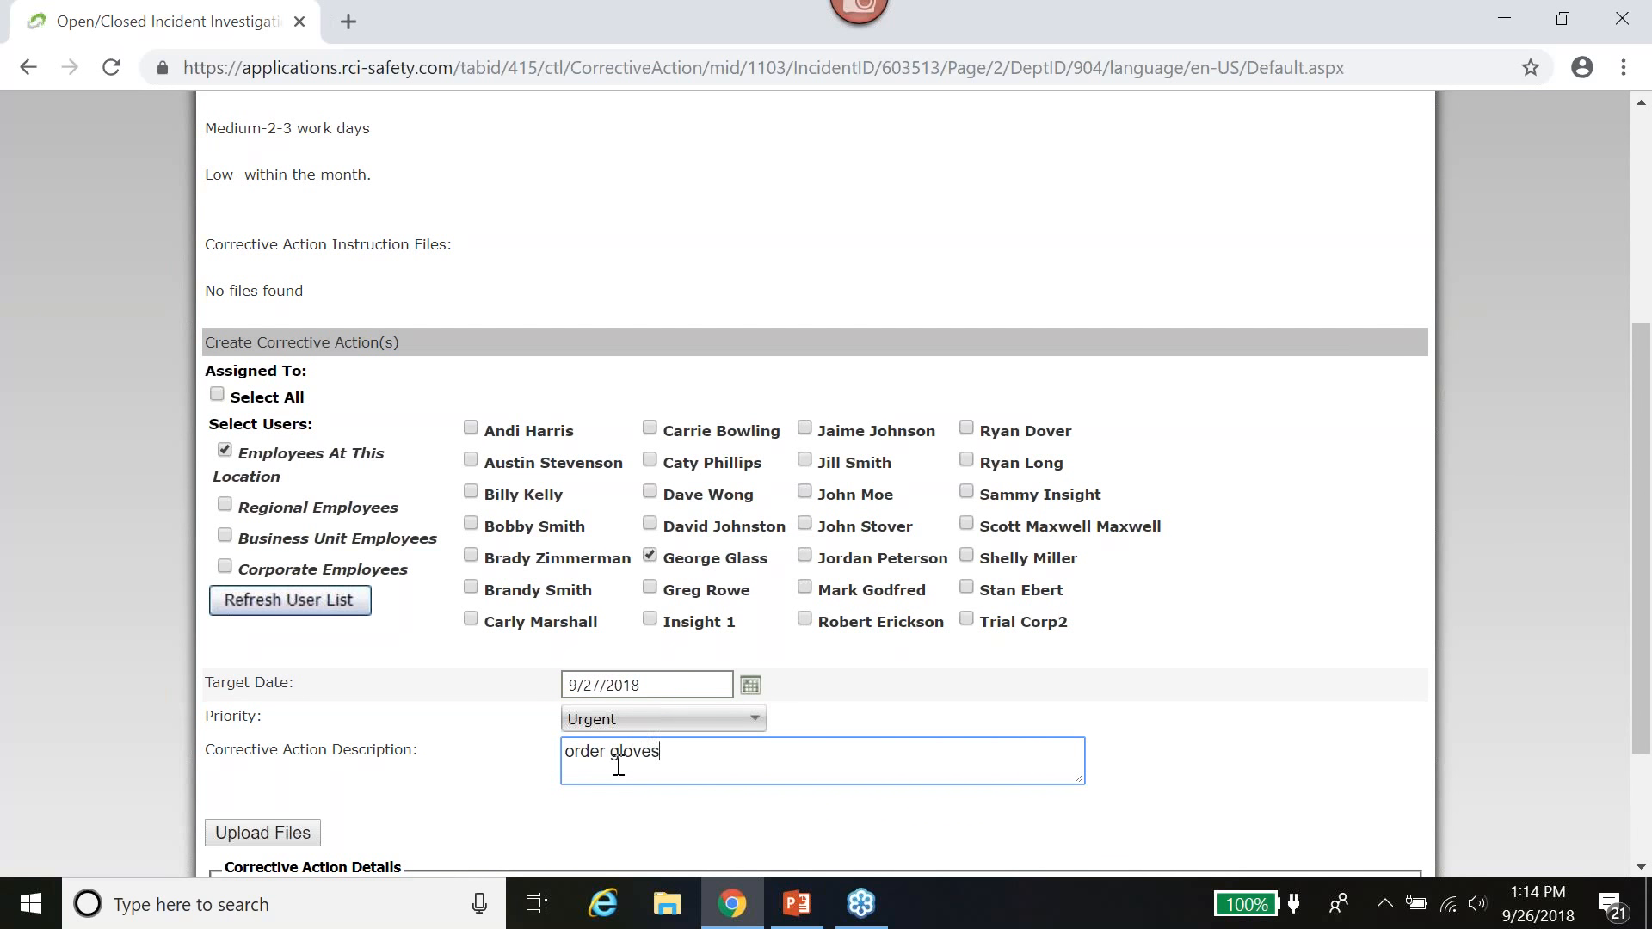
pyautogui.scroll(-2, 482, 791)
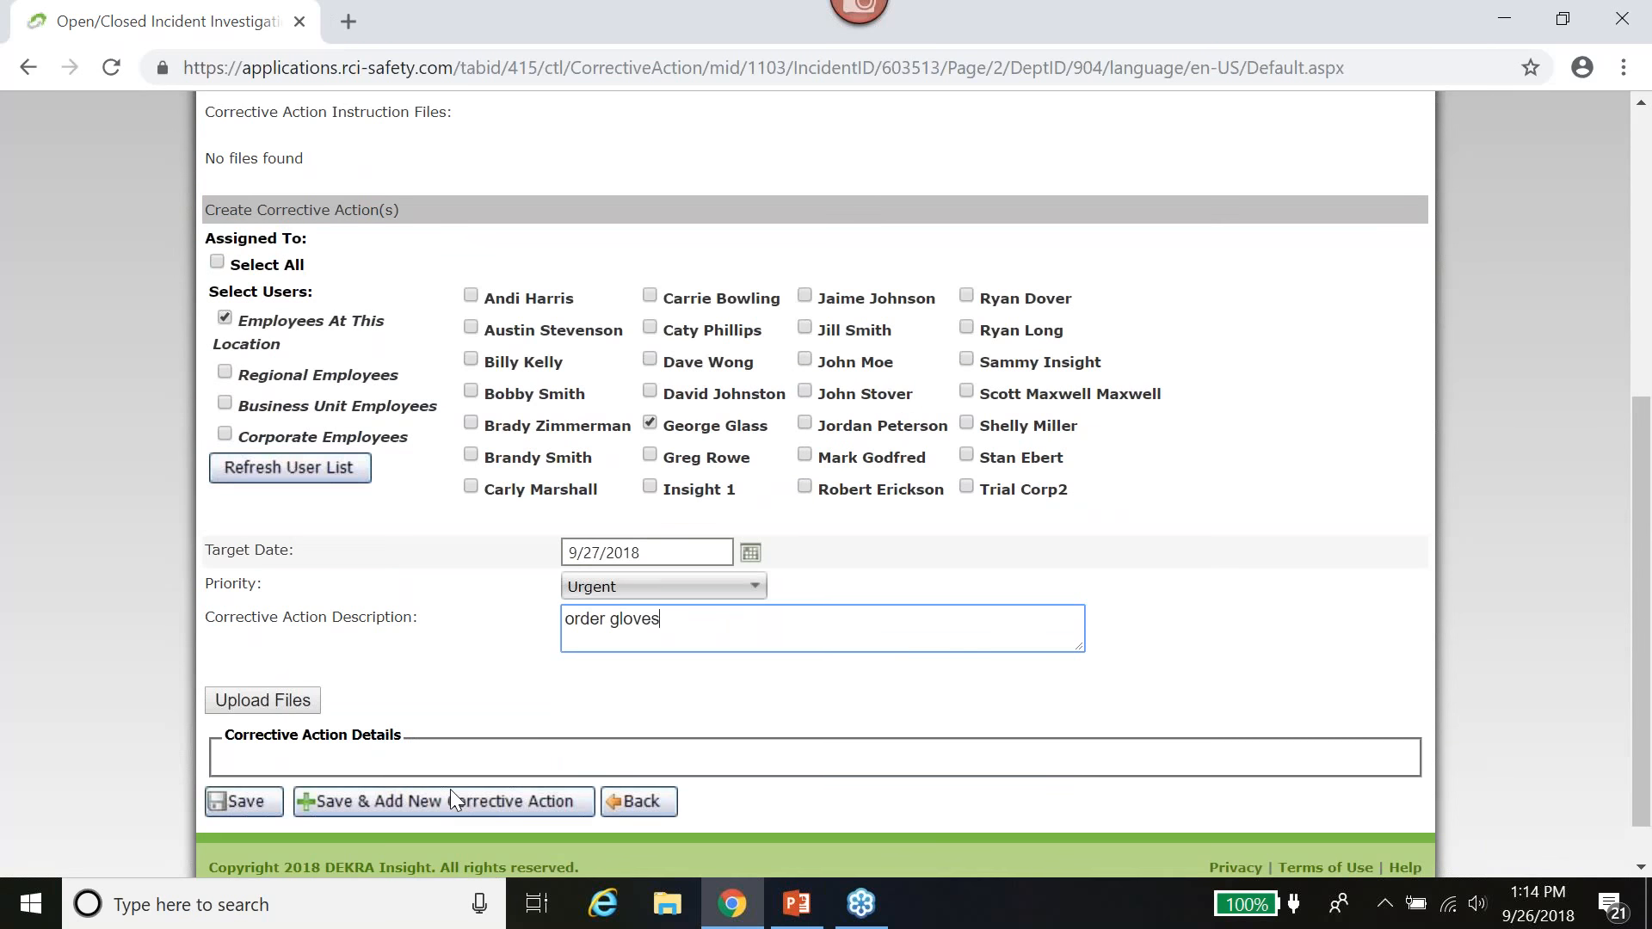
pyautogui.click(224, 747)
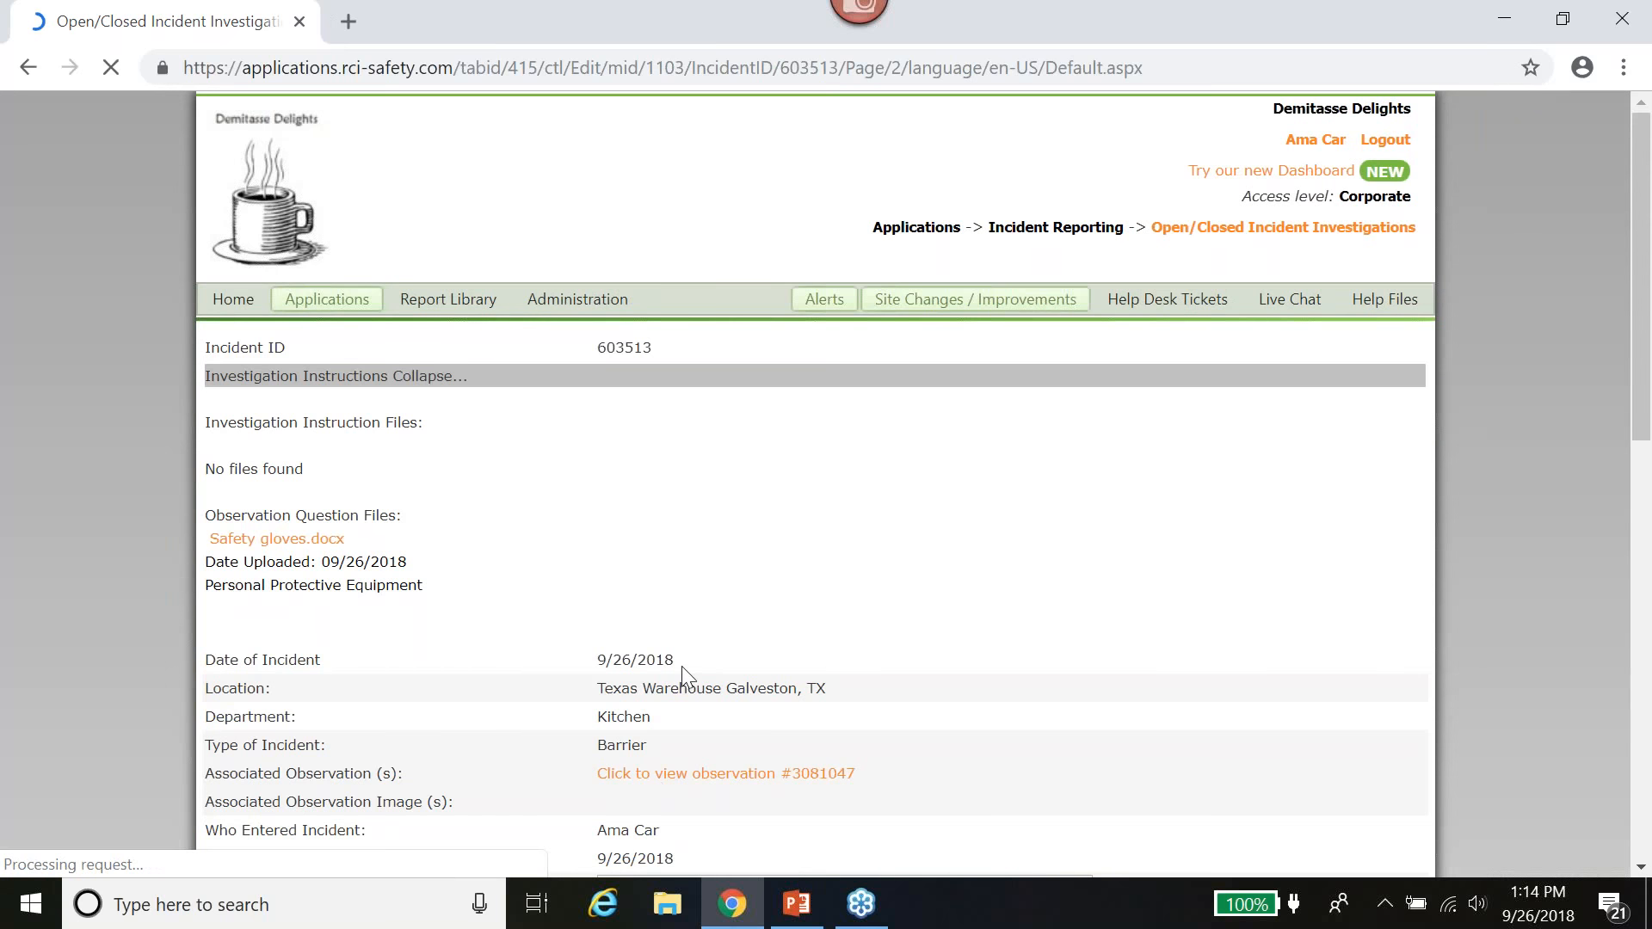
# - Review the incident investigation's details and its saved corrective action entry
pyautogui.scroll(-9, 681, 666)
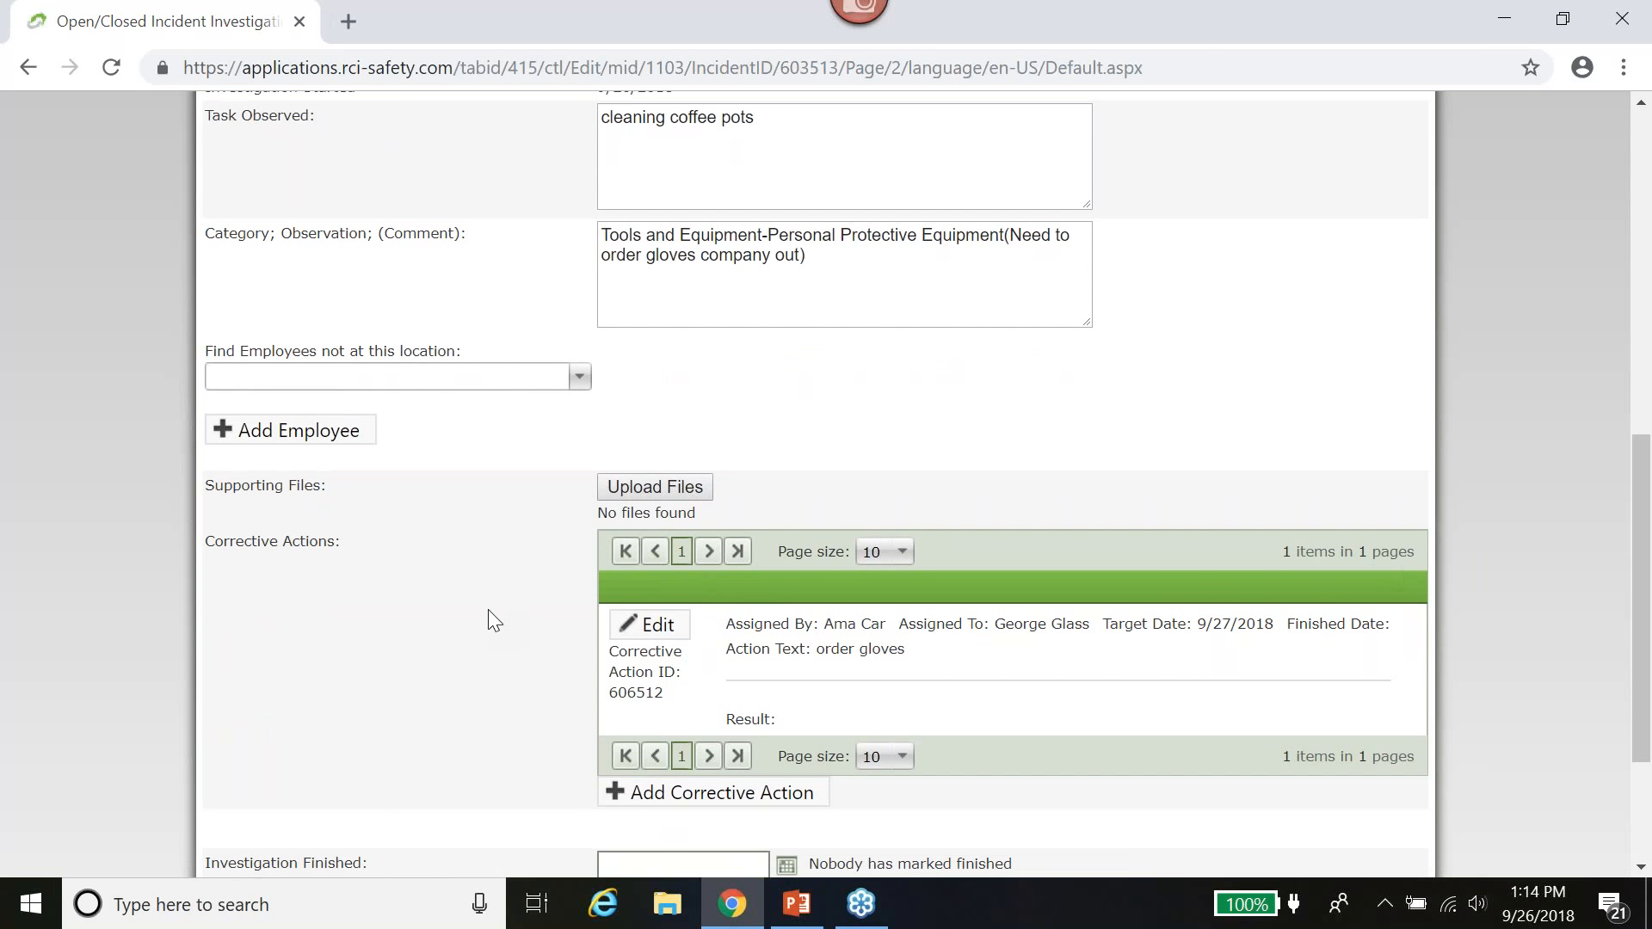
pyautogui.scroll(9, 488, 610)
pyautogui.moveTo(337, 312)
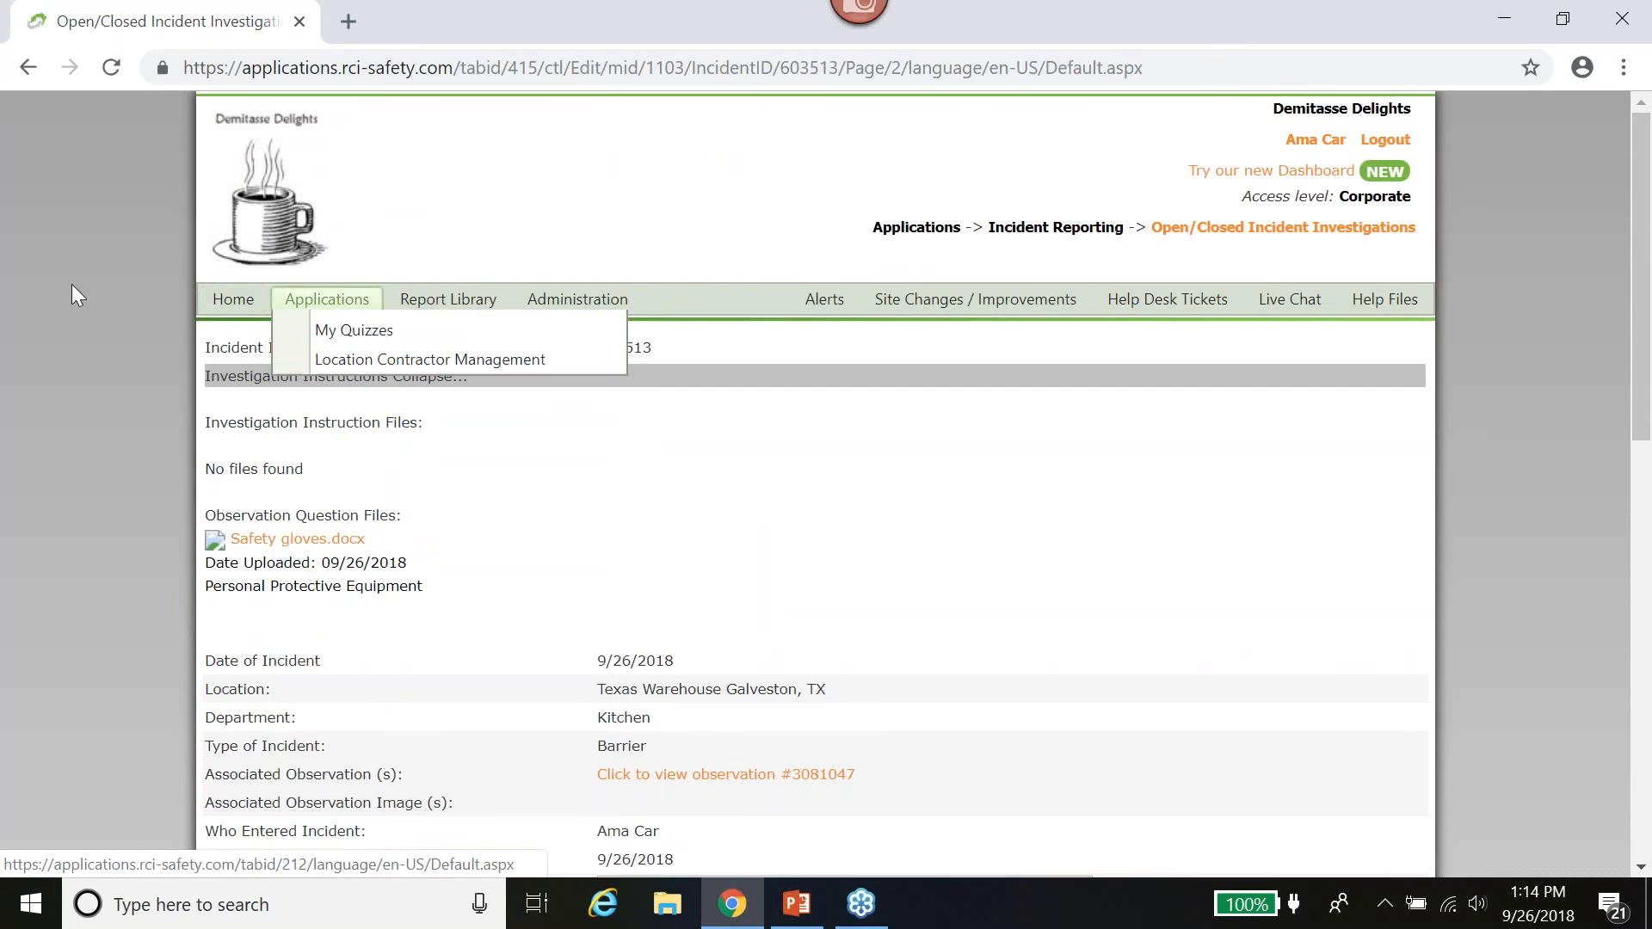
pyautogui.scroll(-10, 174, 525)
pyautogui.scroll(7, 221, 548)
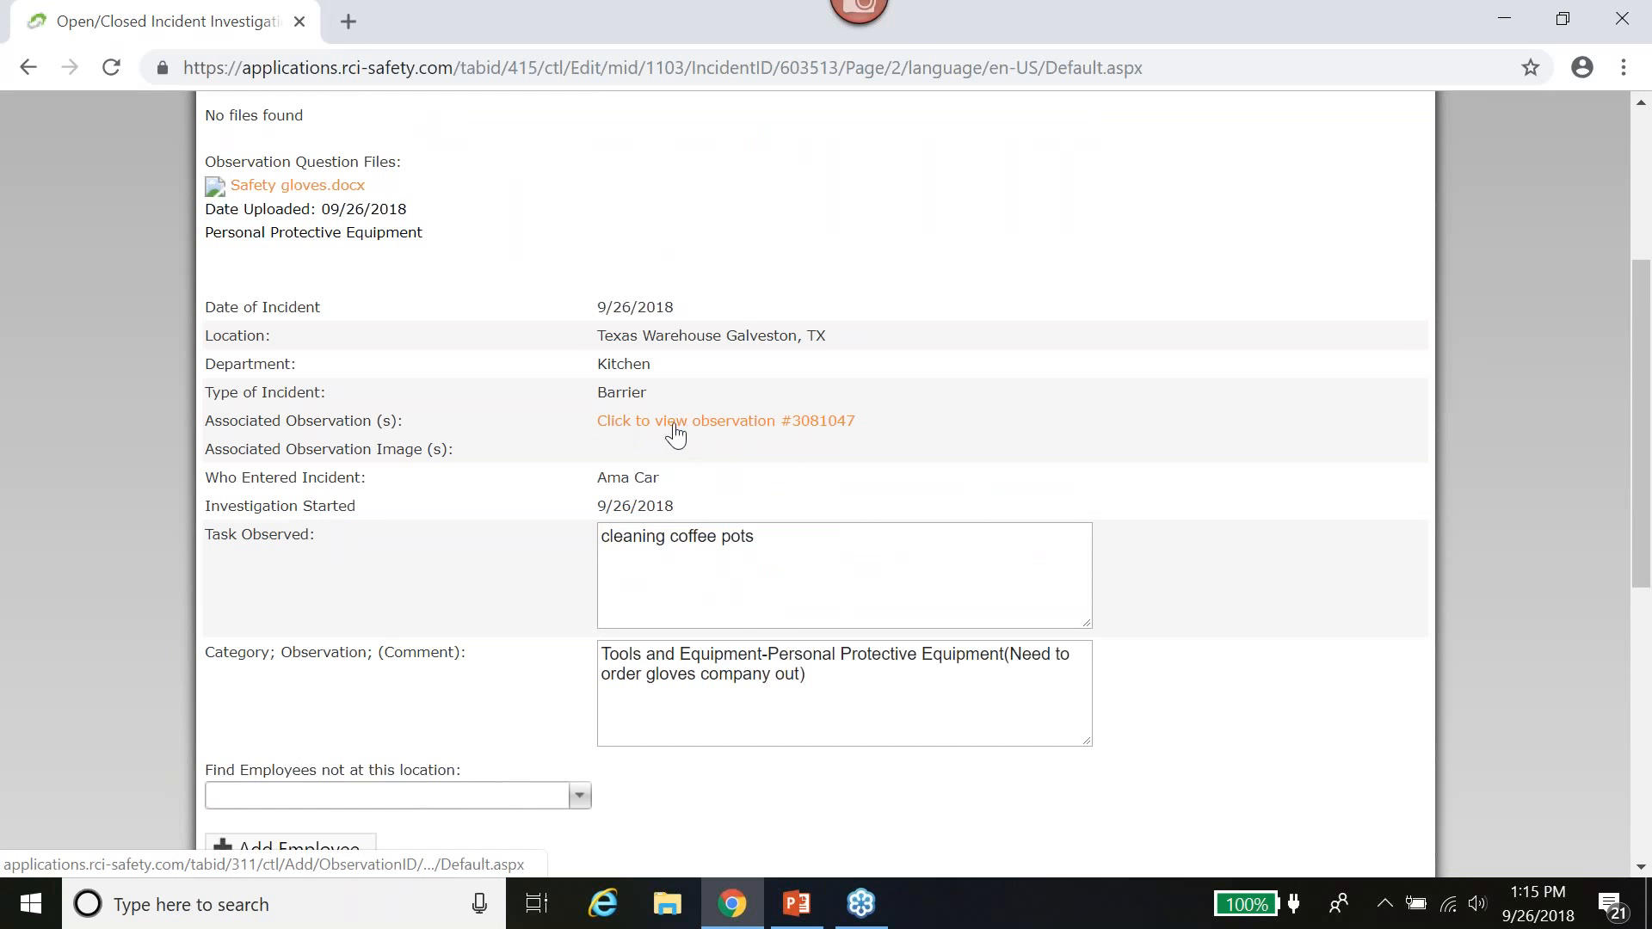
# - View the associated observation from the incident investigation, look through it to the end, and return to the investigation
pyautogui.click(745, 425)
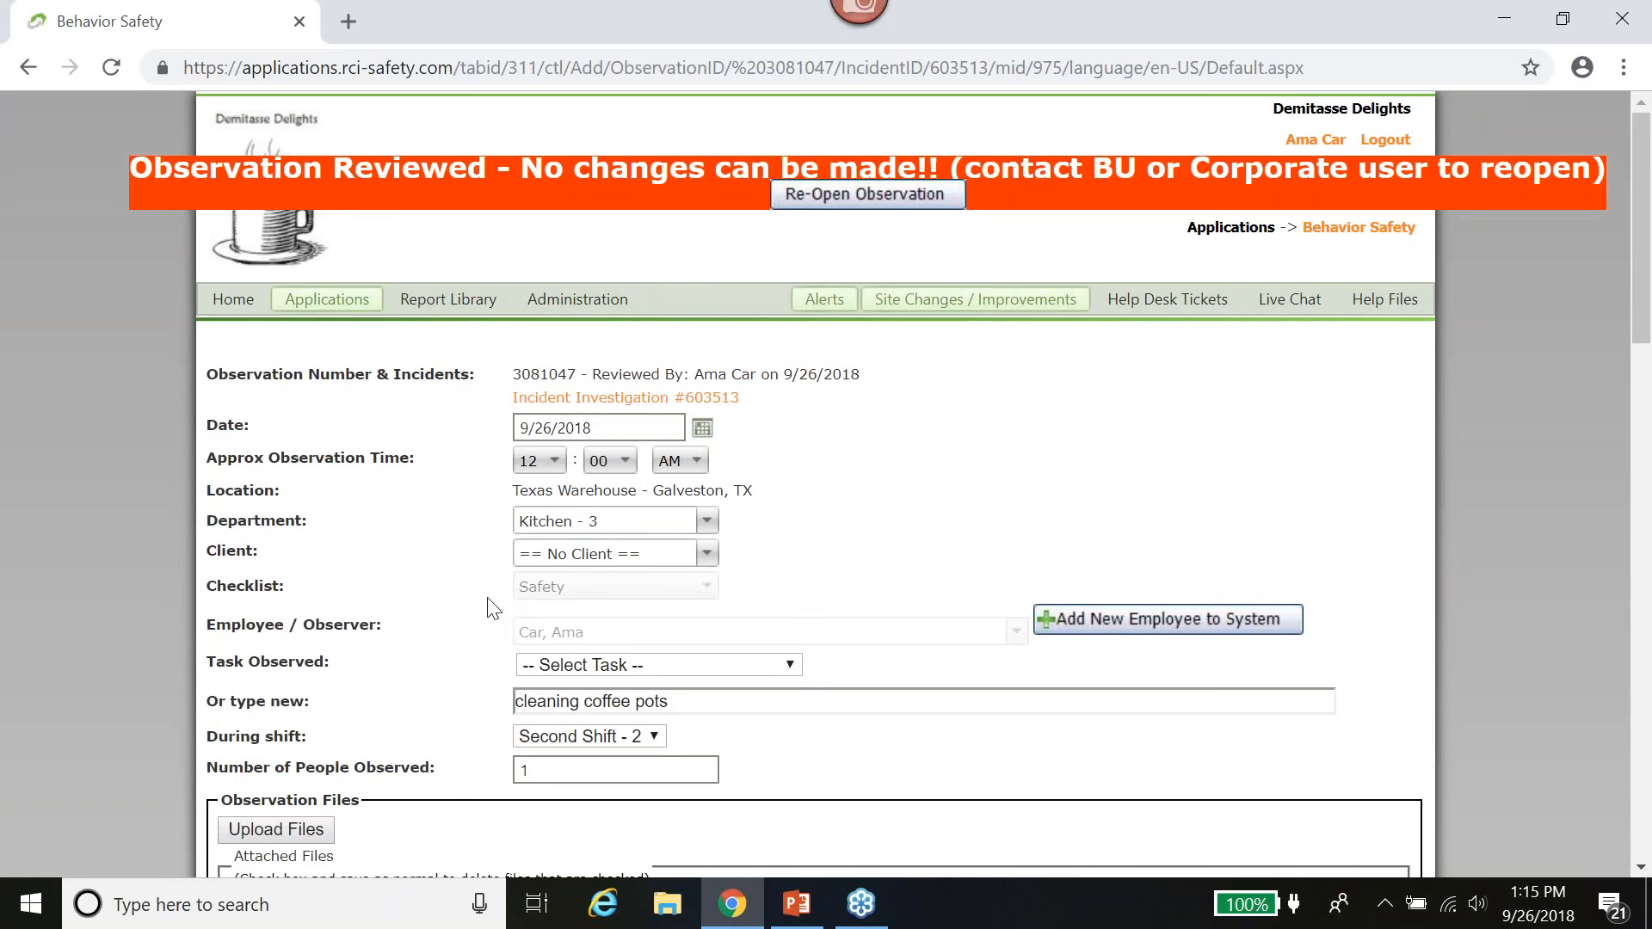
pyautogui.scroll(-5, 471, 594)
pyautogui.scroll(-15, 471, 594)
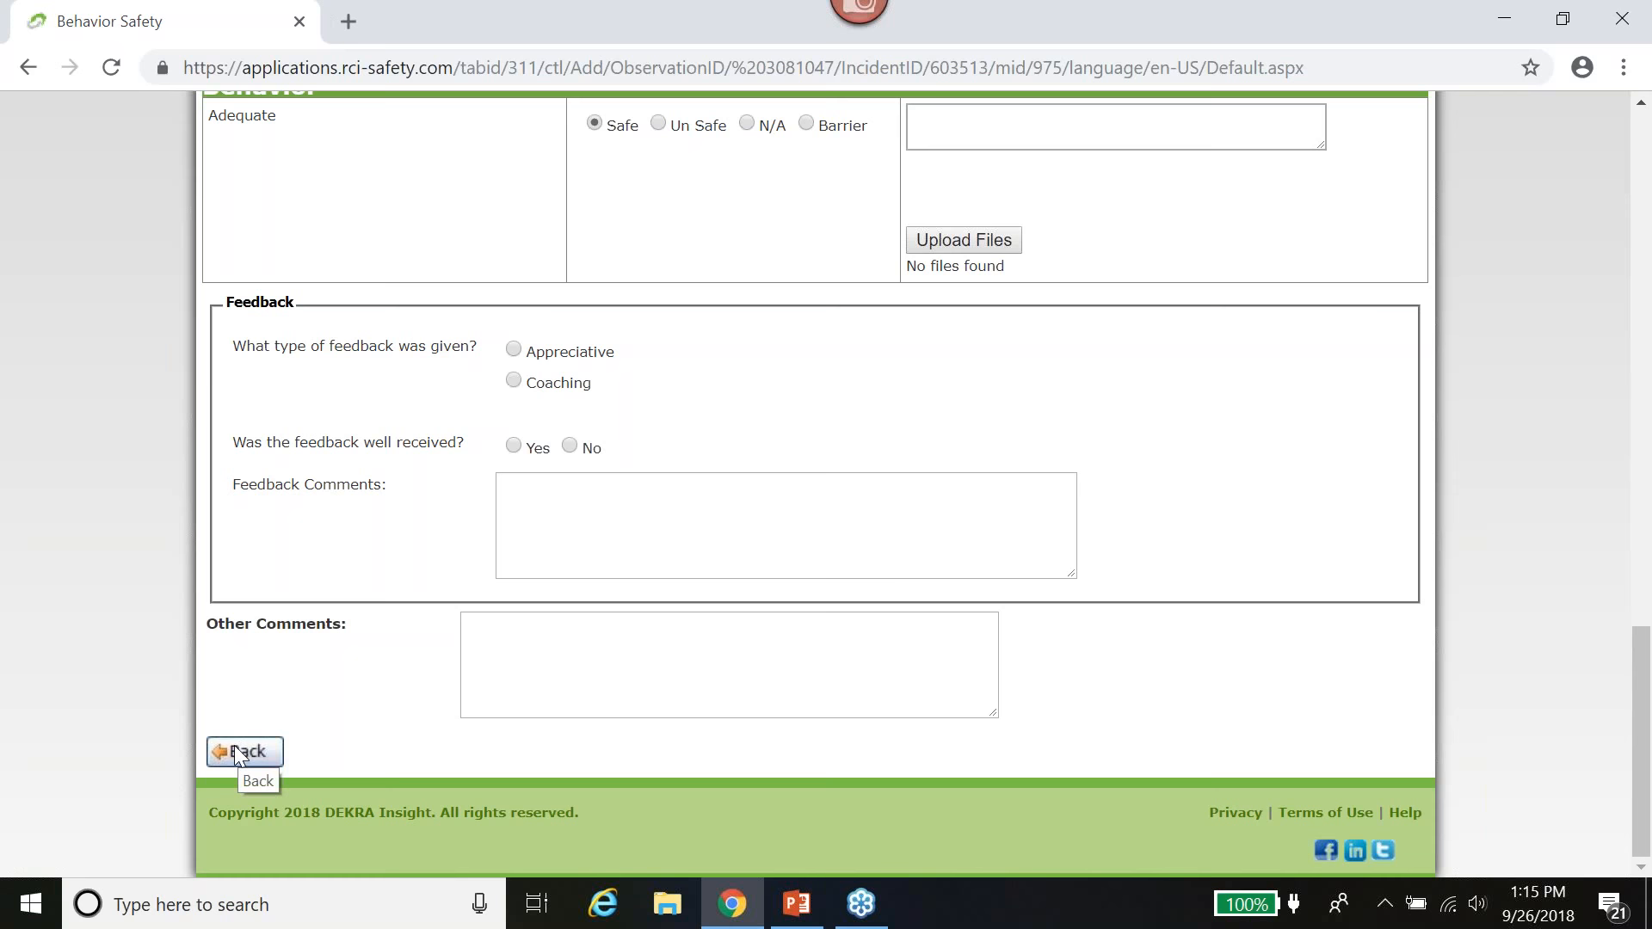
pyautogui.click(228, 749)
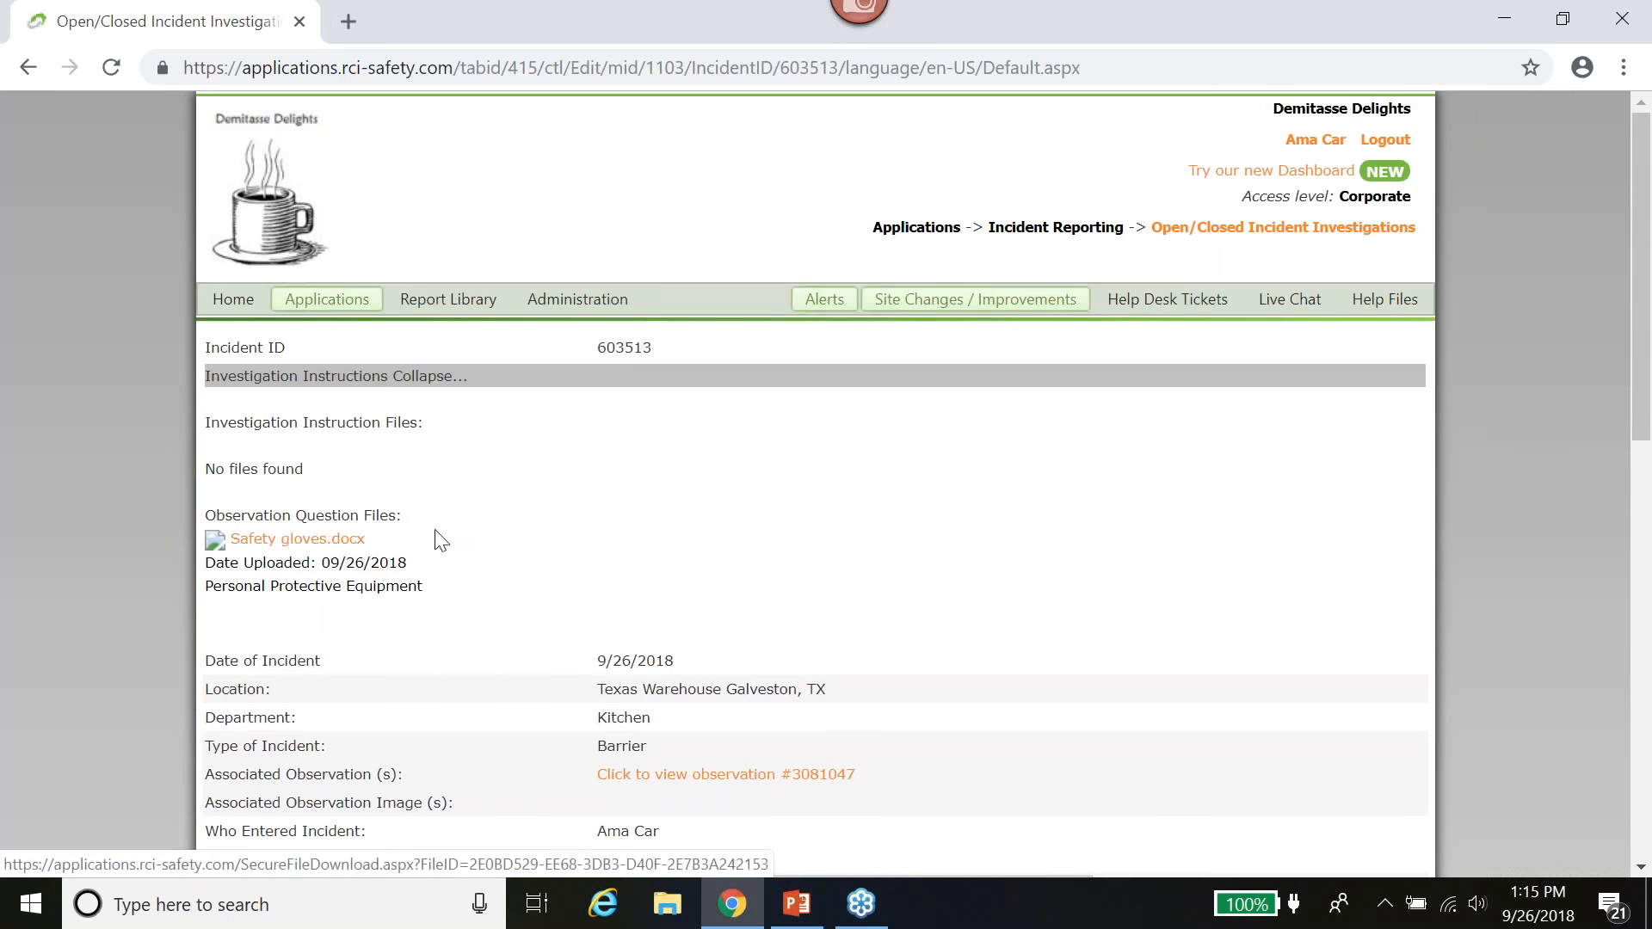
# - Return to the Behavior Safety observation list and start a new observation
pyautogui.click(377, 361)
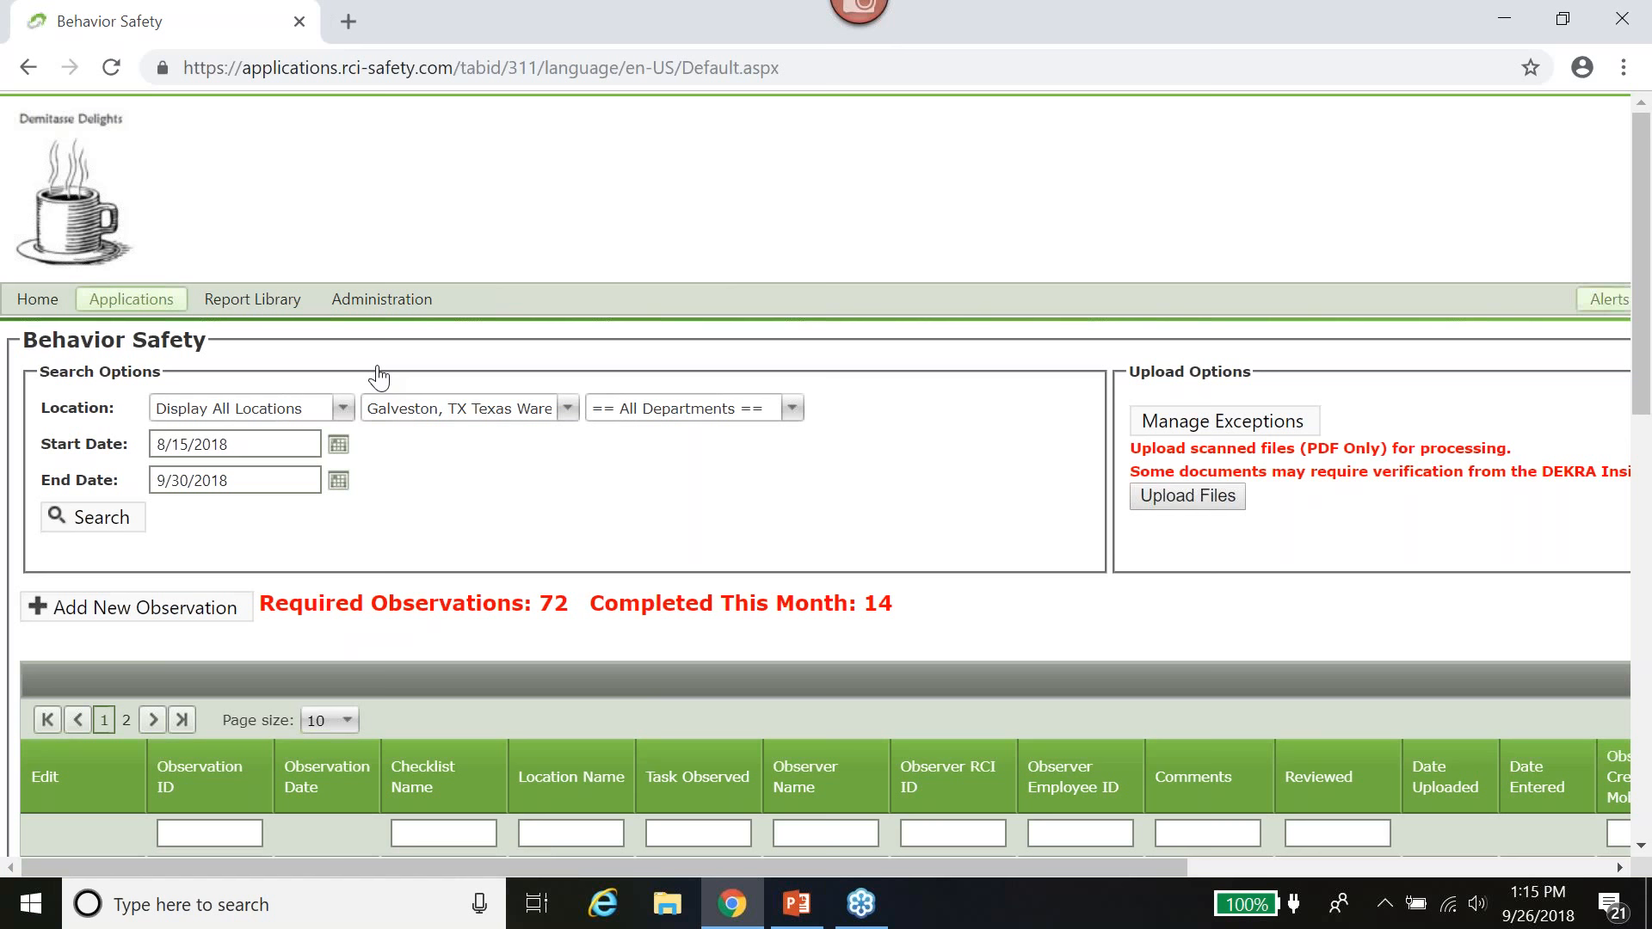
pyautogui.click(140, 616)
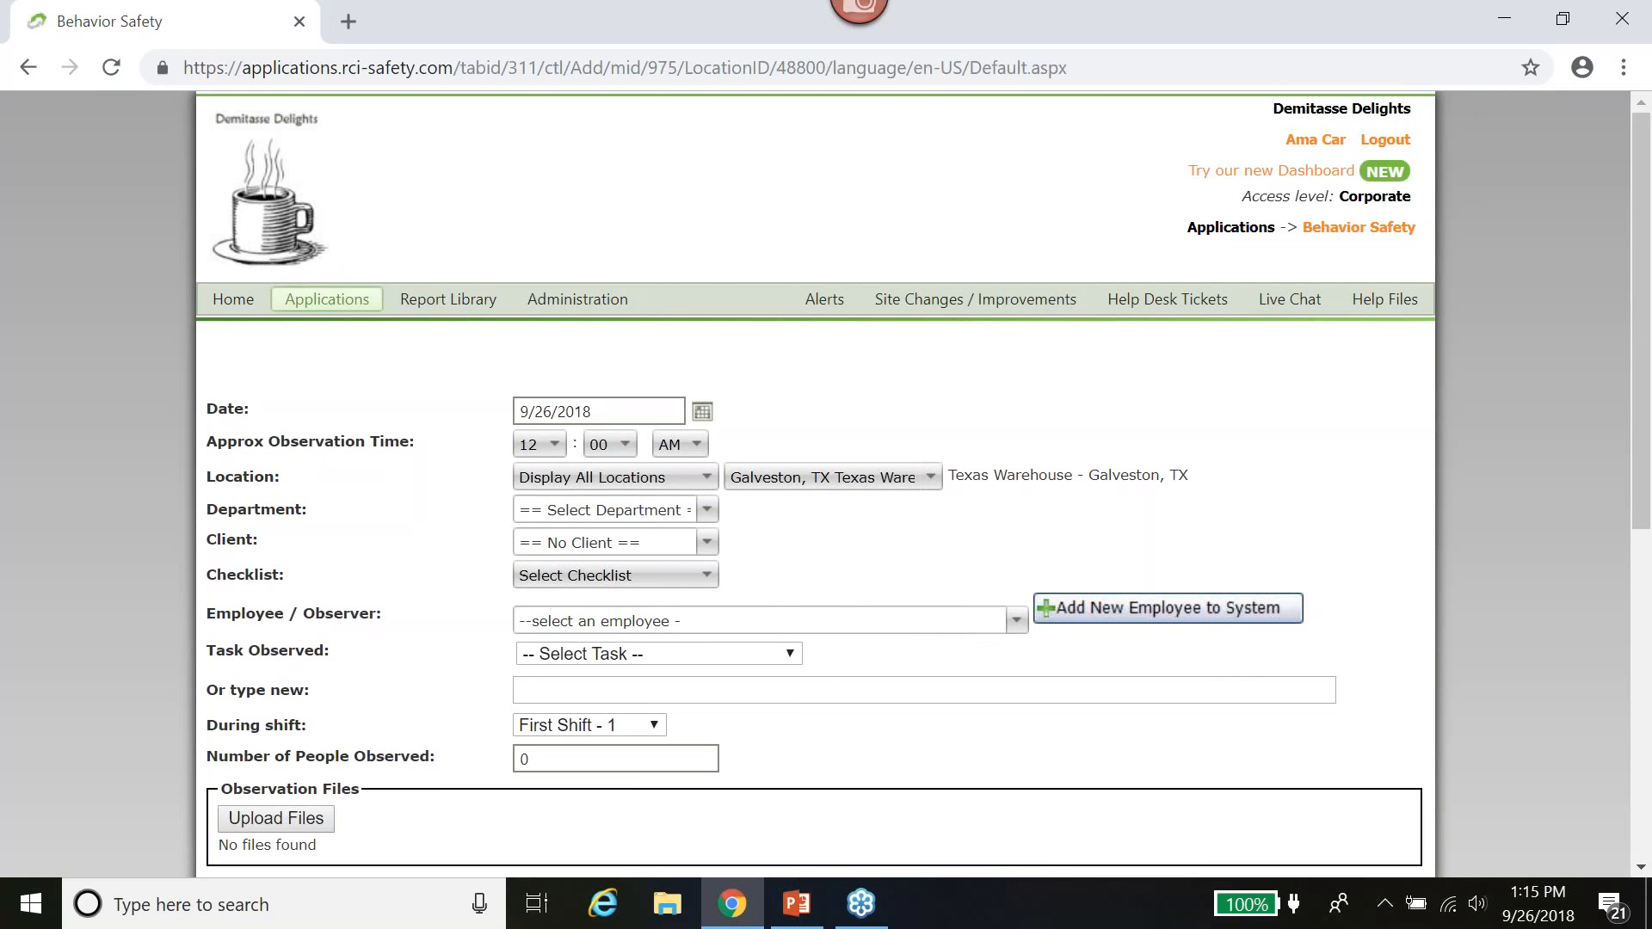
pyautogui.scroll(-1, 136, 613)
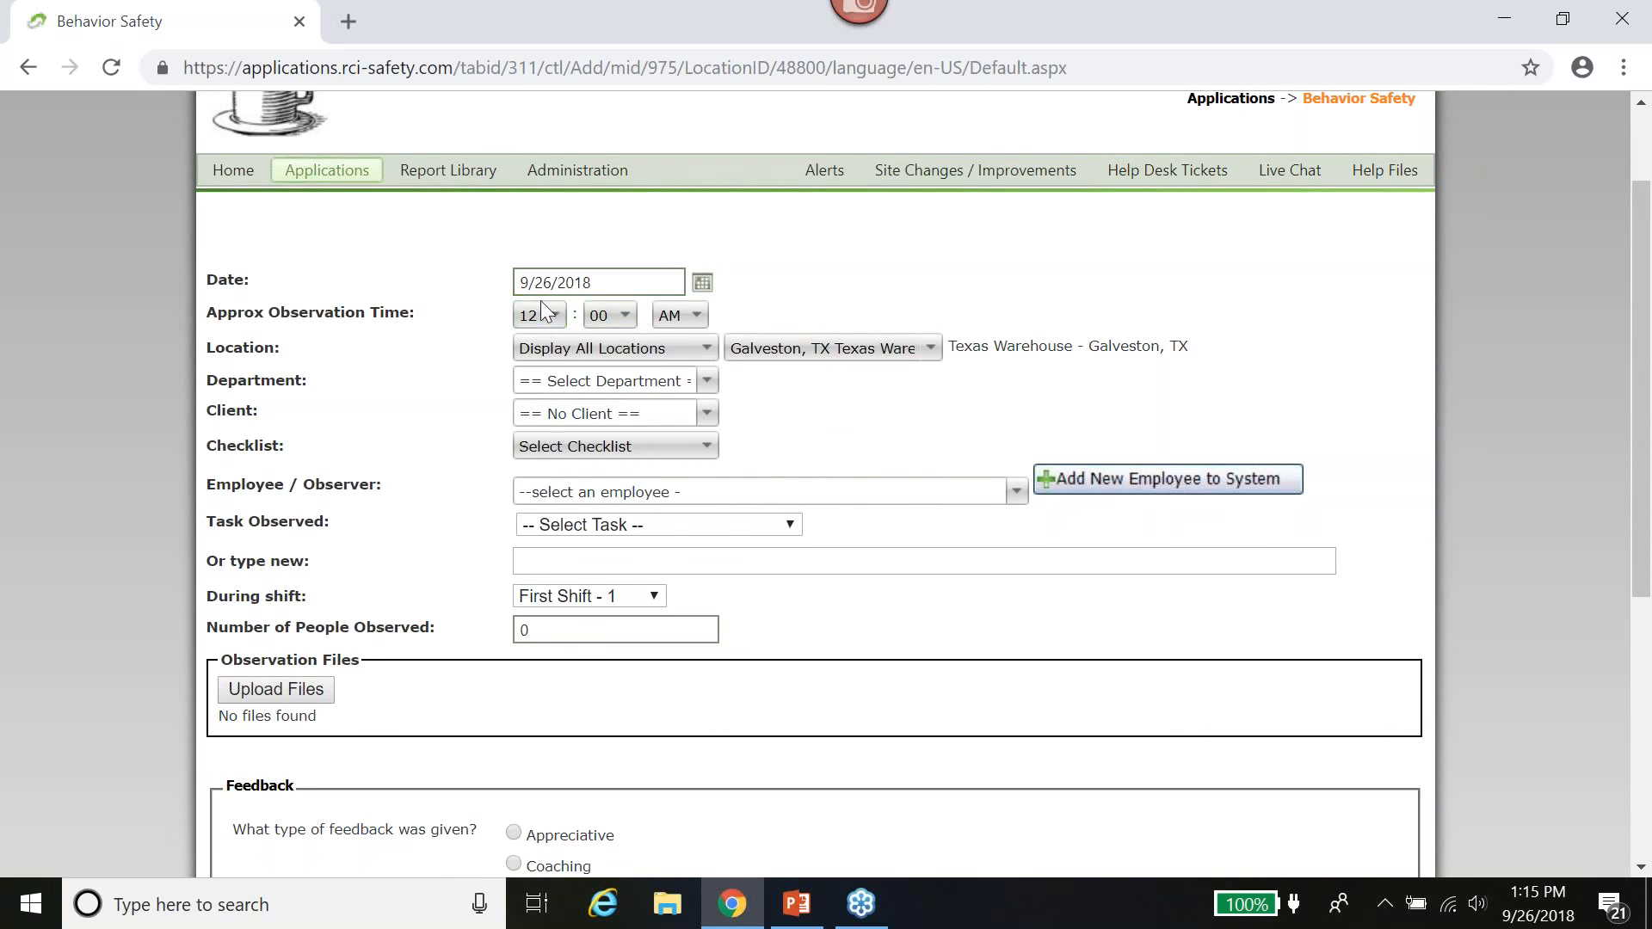
# - Set the new observation's department to Accounting - 4, client to Falls City Mercantile, and checklist to Safety
pyautogui.click(559, 380)
pyautogui.click(565, 472)
pyautogui.click(568, 414)
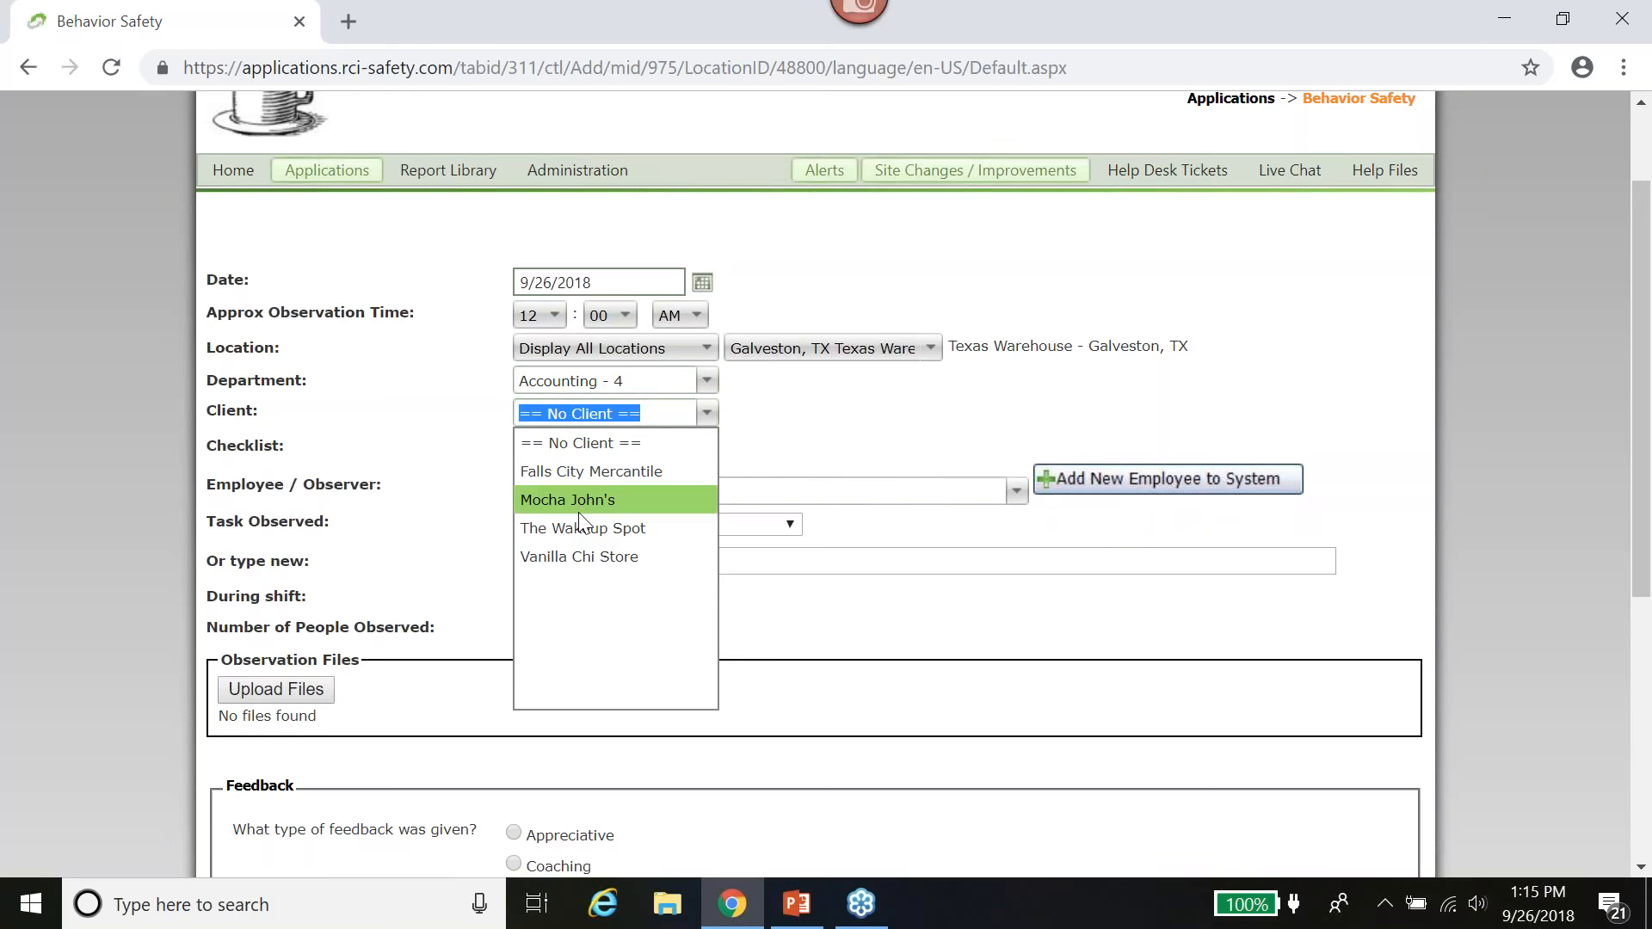
pyautogui.click(564, 475)
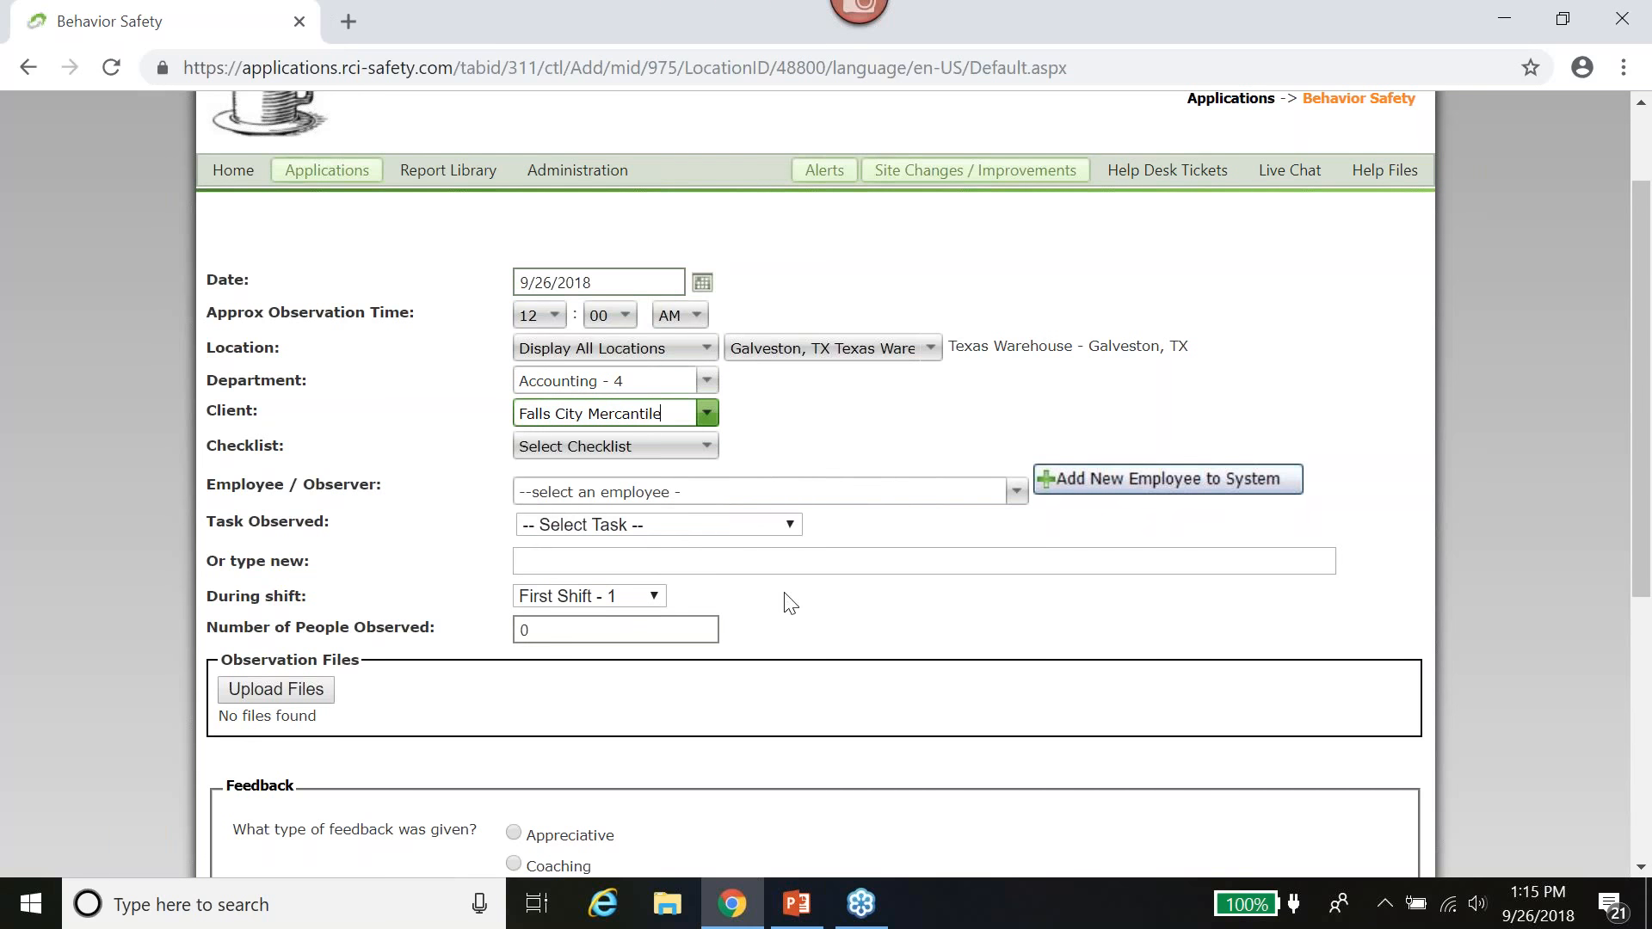
pyautogui.click(611, 445)
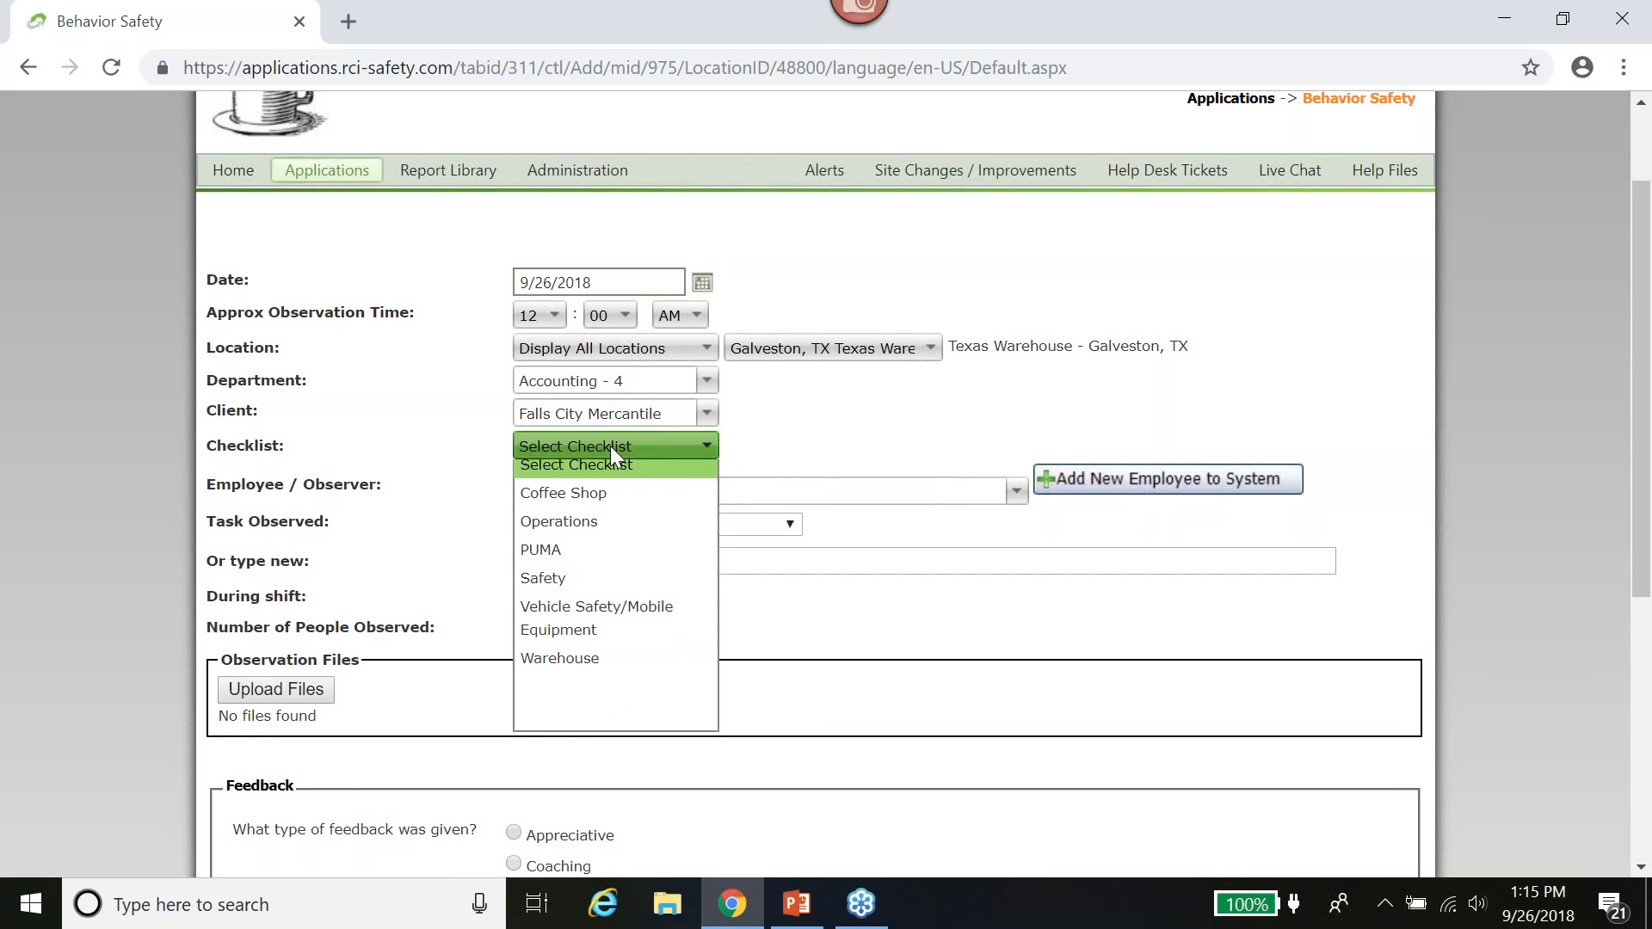
pyautogui.click(558, 590)
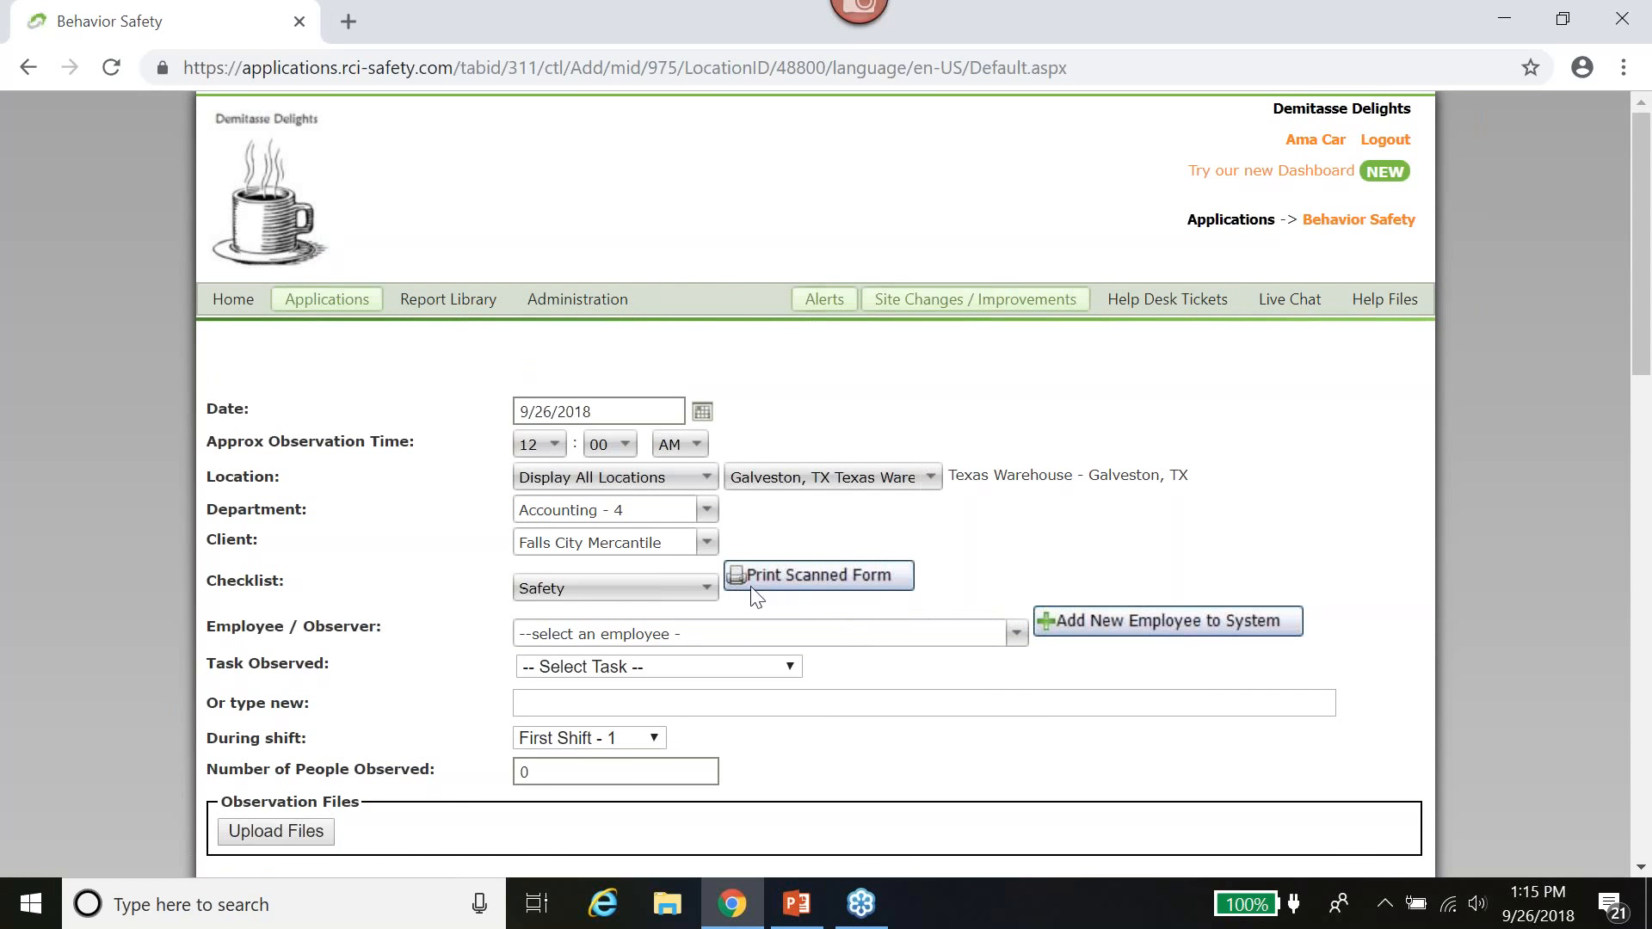
# - Open the printable scan form for the Safety checklist, look through it to the General Comments box, and close it
pyautogui.click(796, 573)
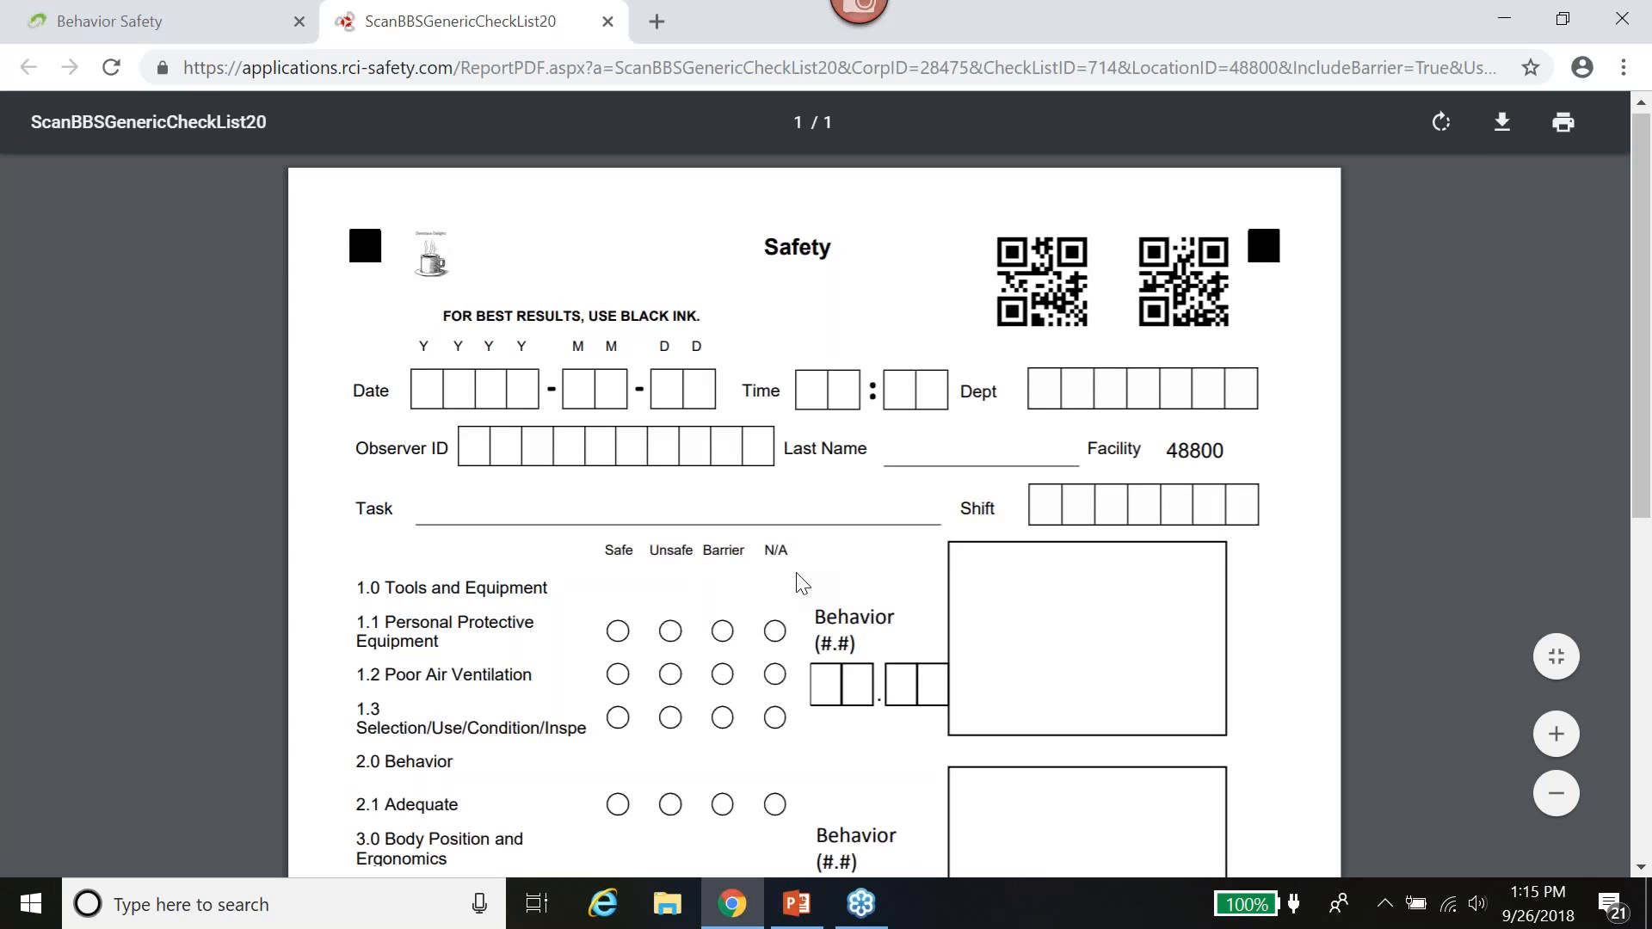
pyautogui.scroll(-3, 800, 583)
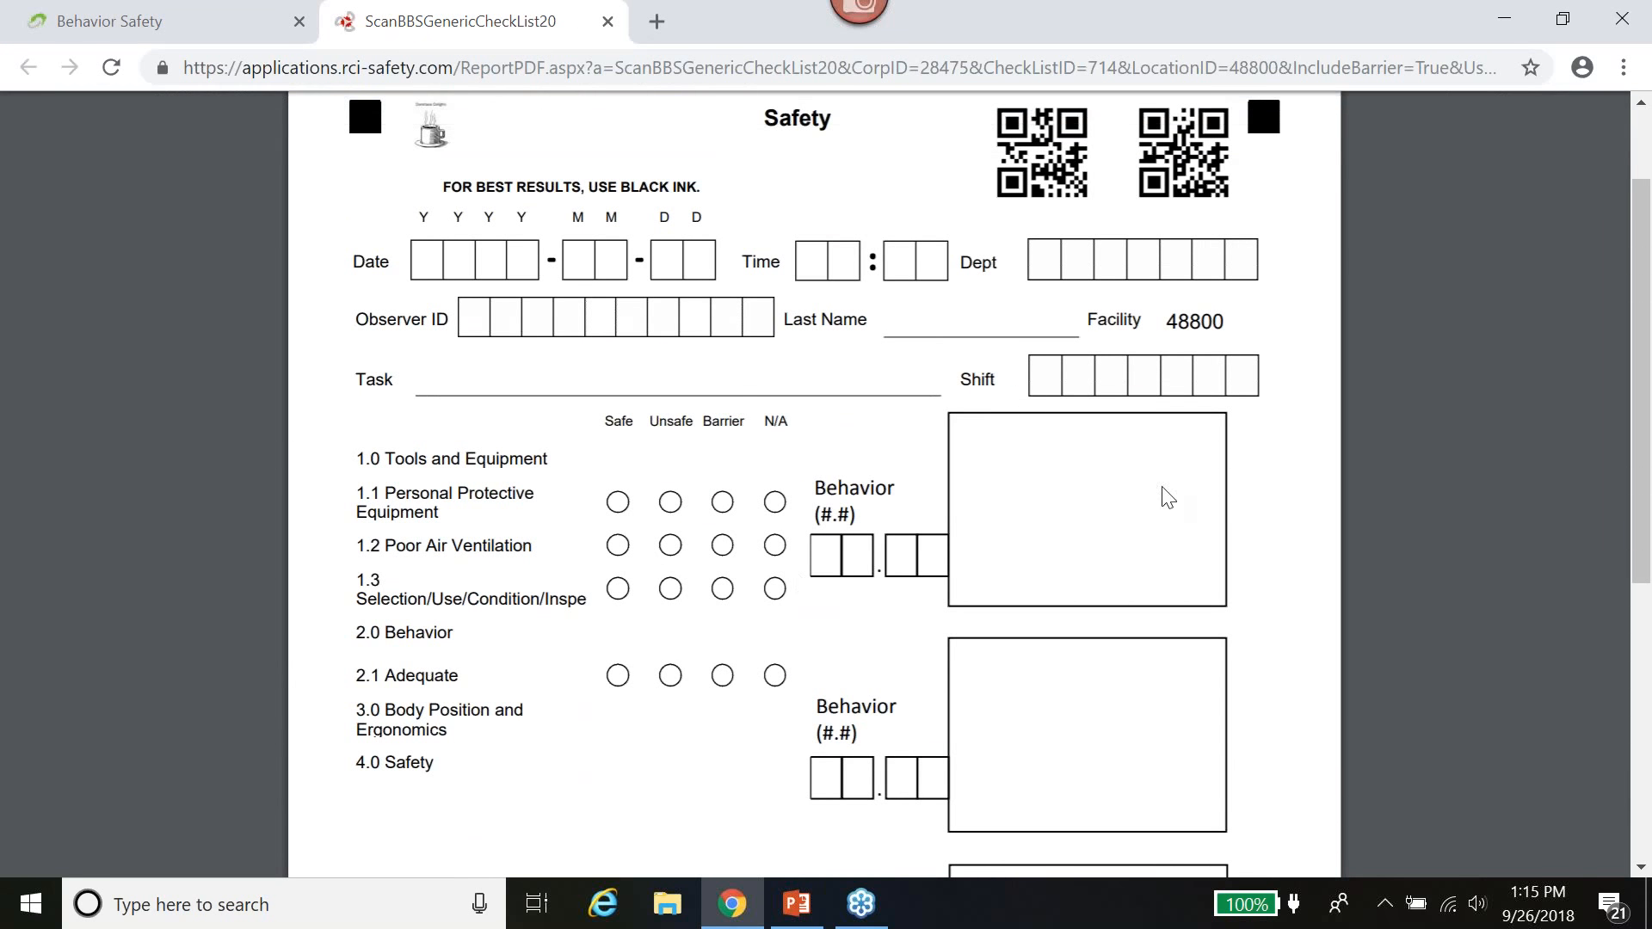
pyautogui.scroll(3, 1184, 497)
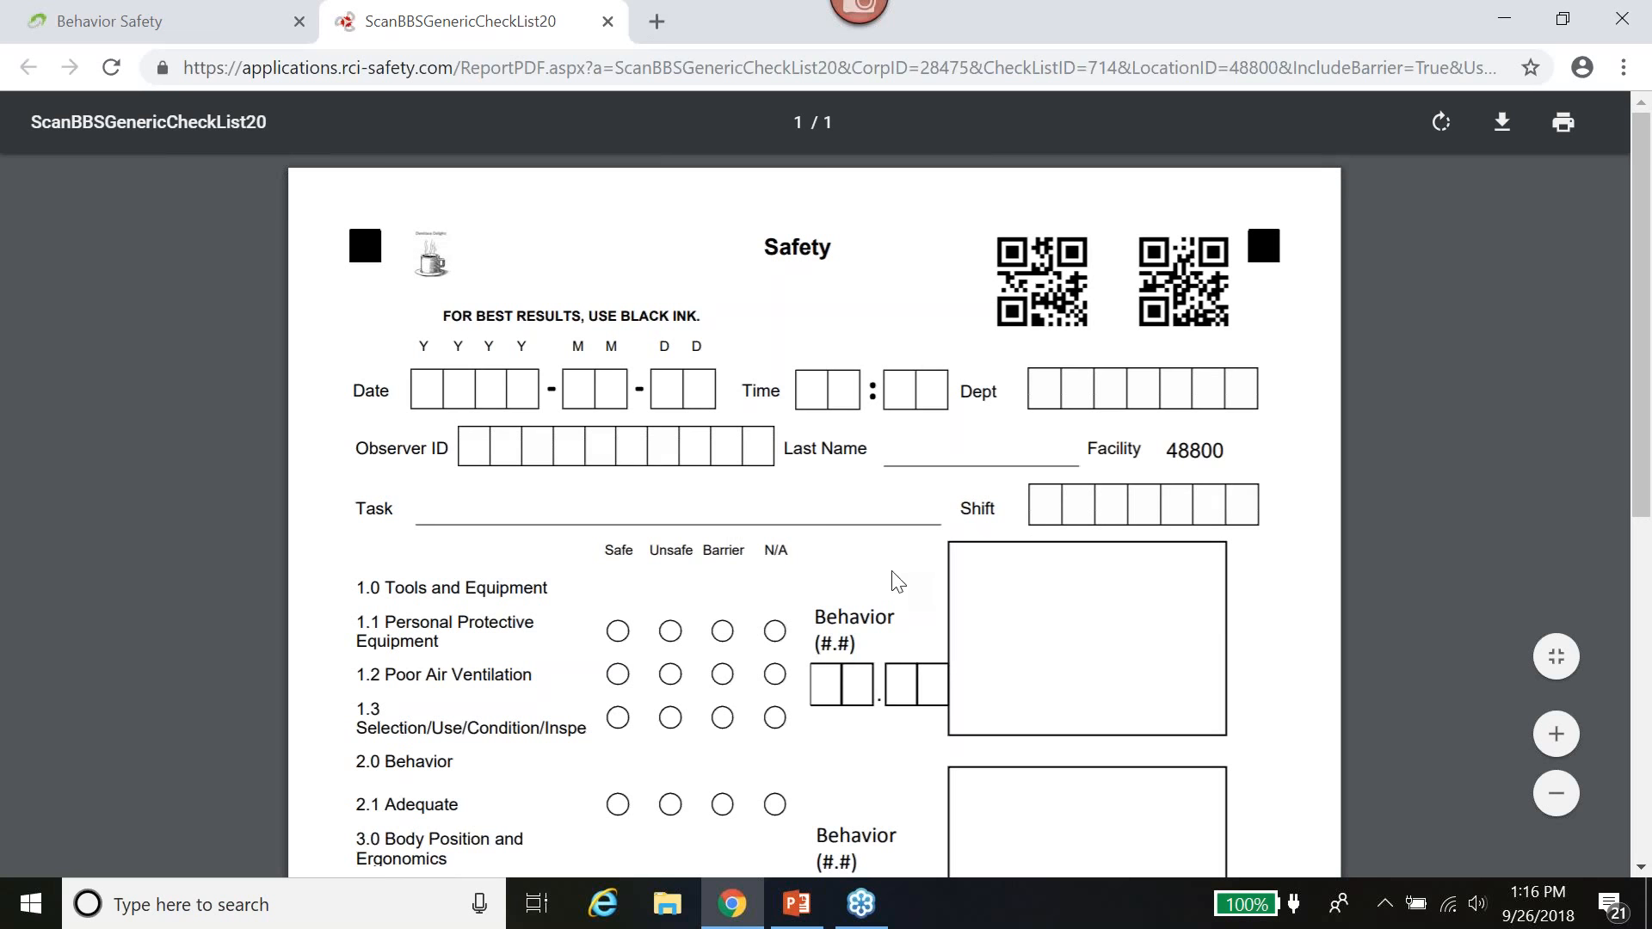
pyautogui.scroll(-3, 897, 582)
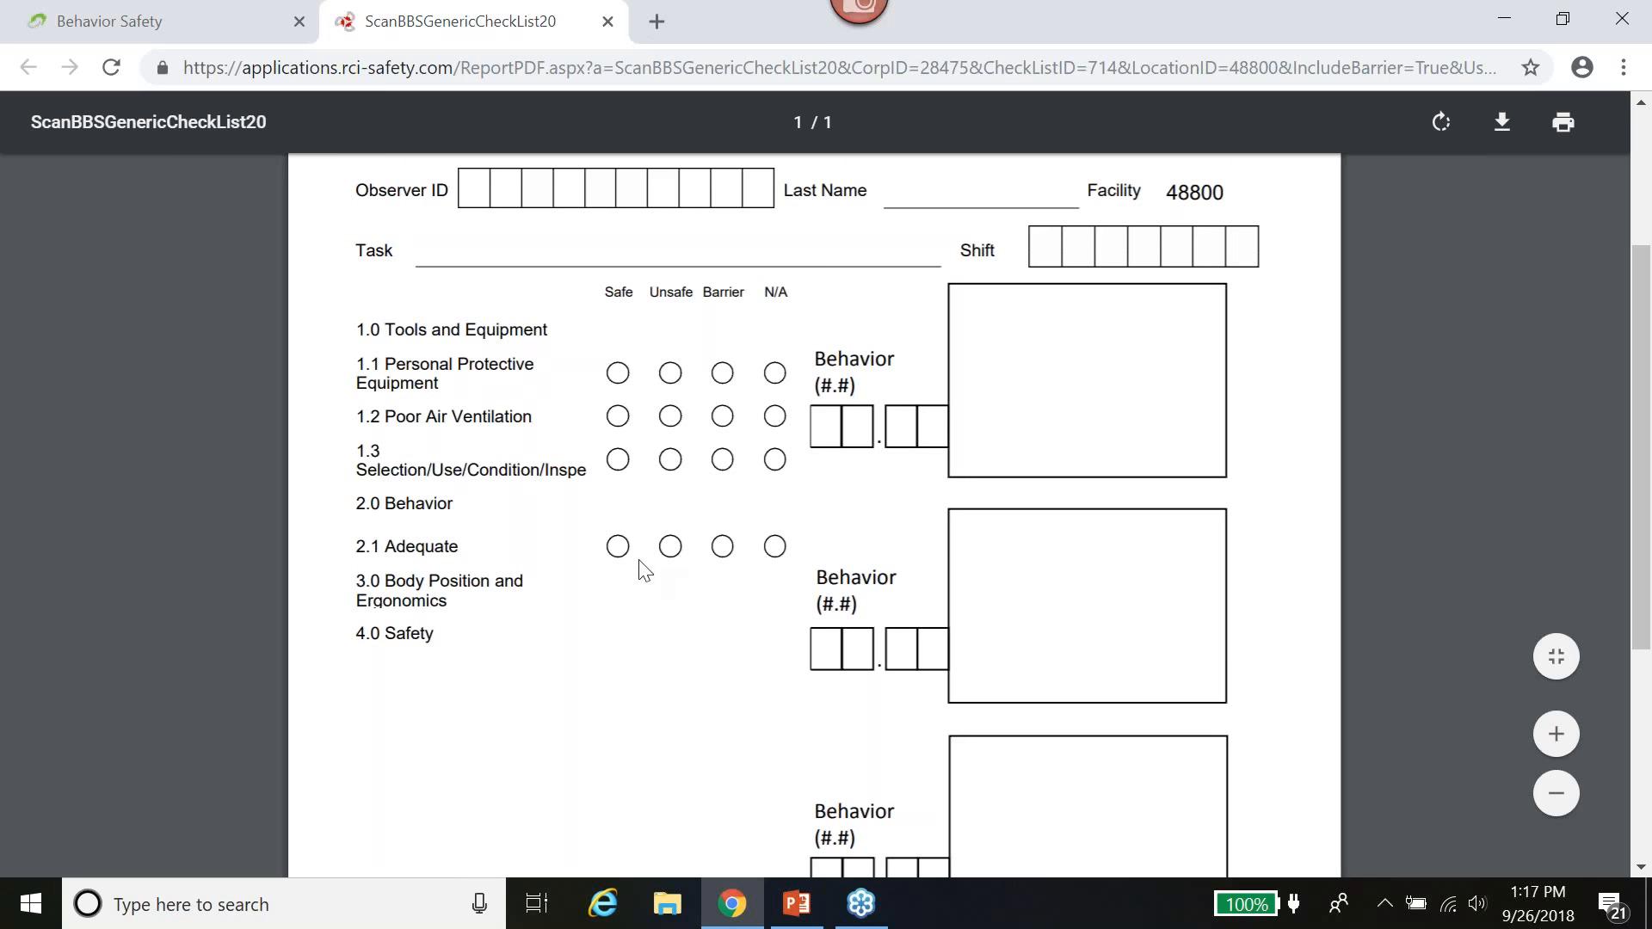
pyautogui.scroll(-5, 645, 570)
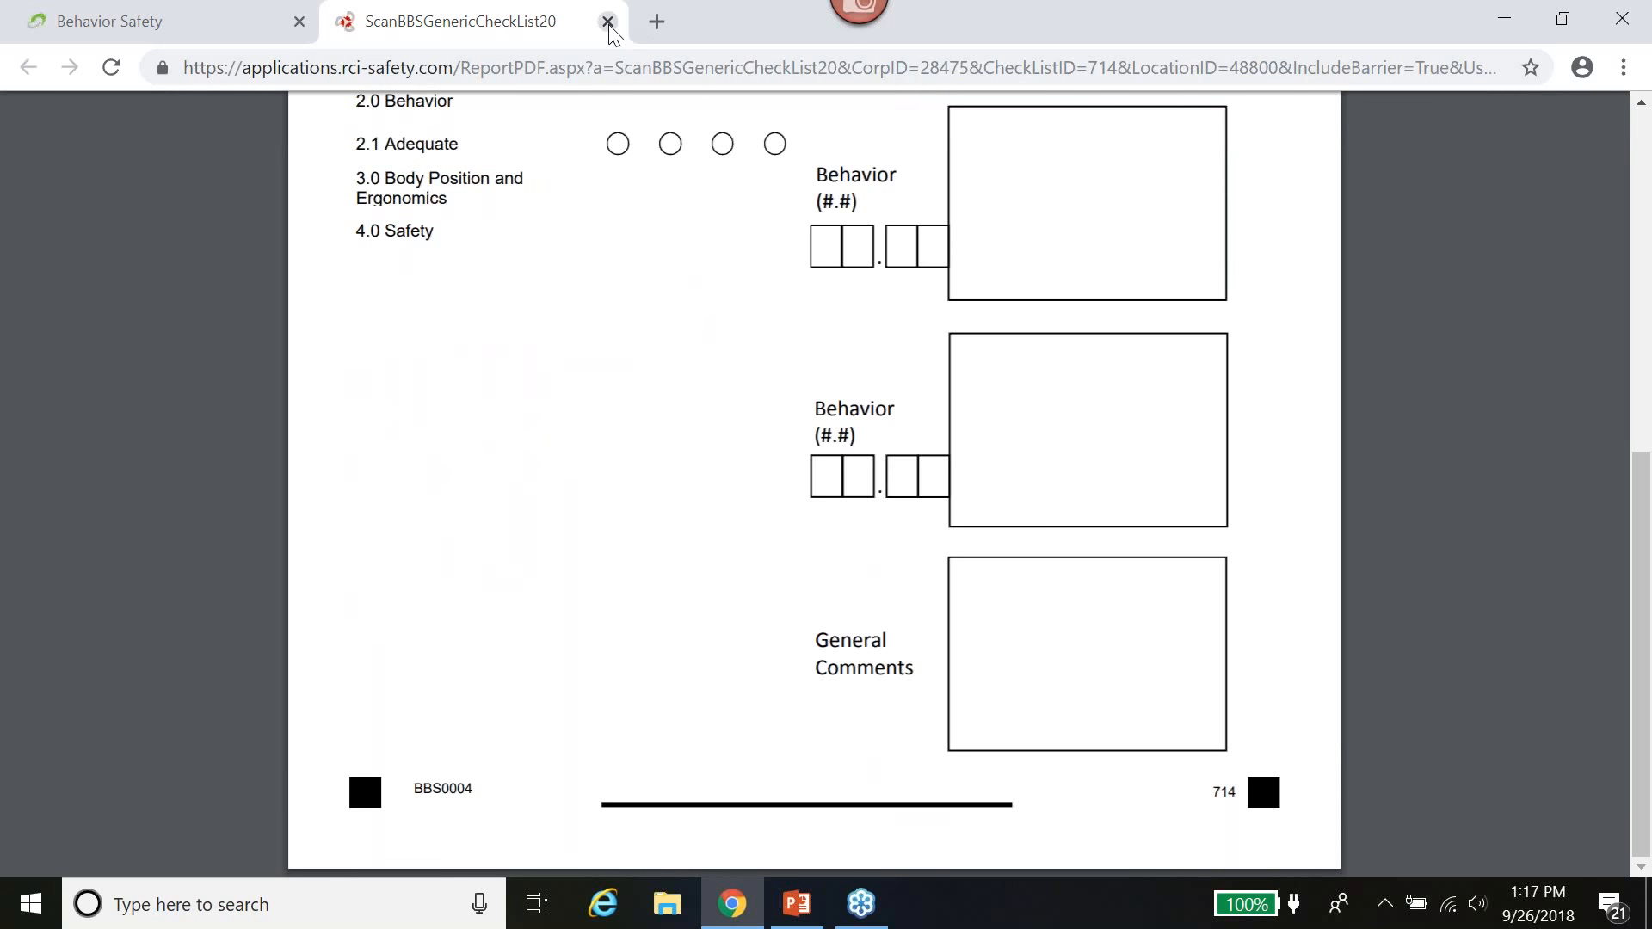
pyautogui.click(608, 21)
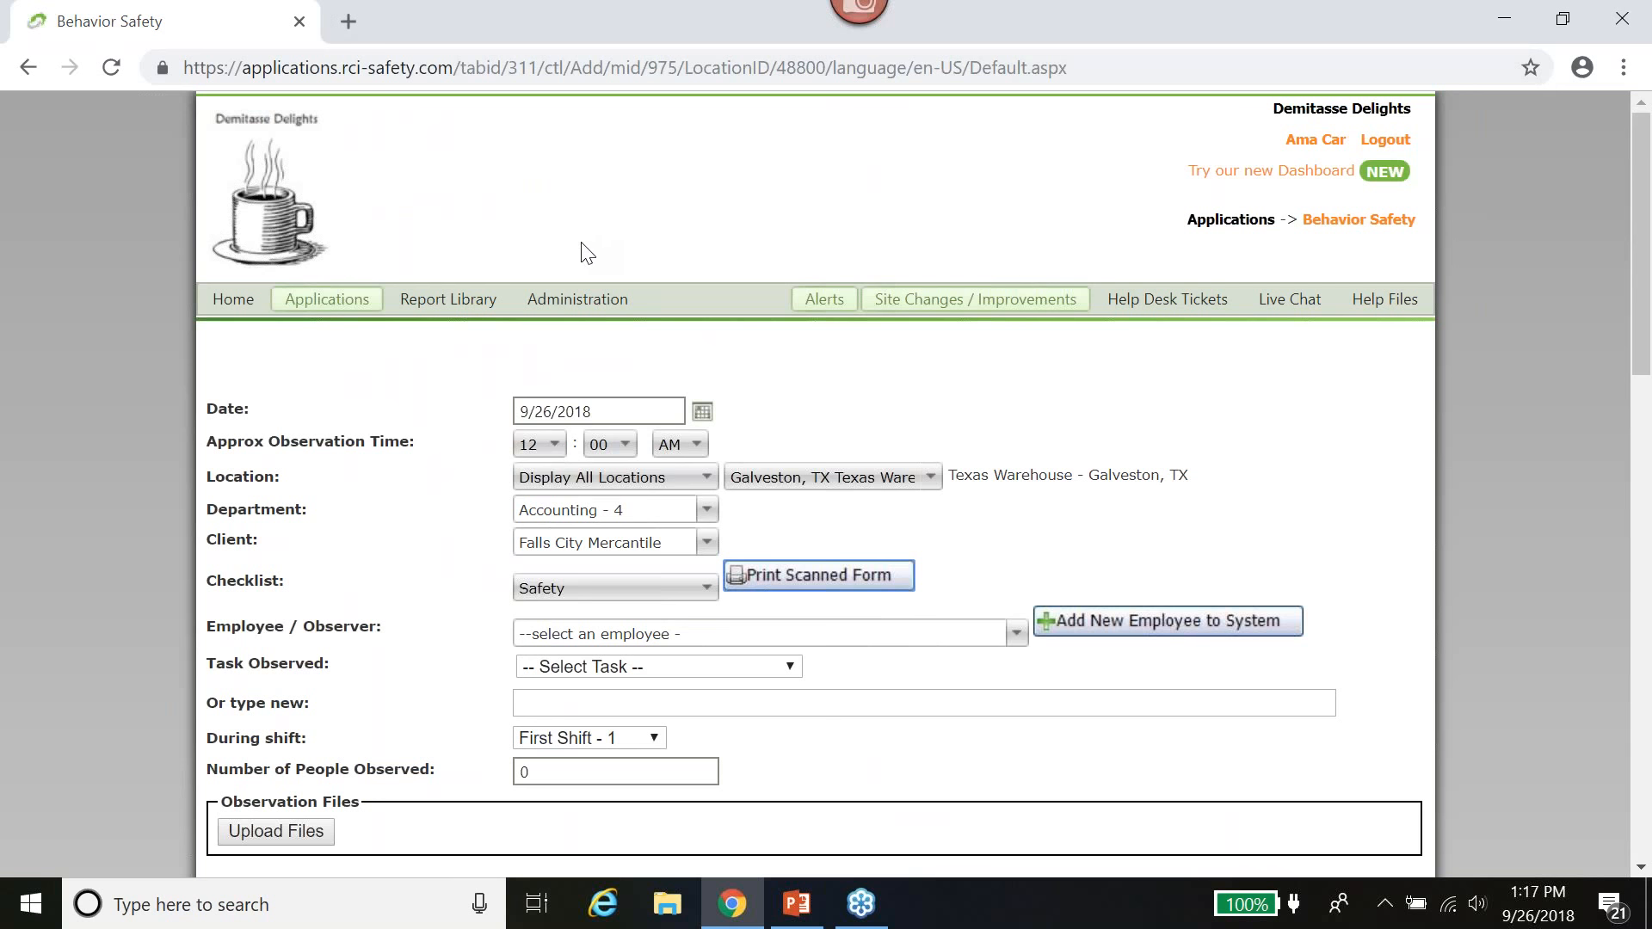
# - Leave the new observation without saving and upload the scanned PDF Scan101 for processing from the Behavior Safety list
pyautogui.scroll(-20, 587, 251)
pyautogui.click(334, 747)
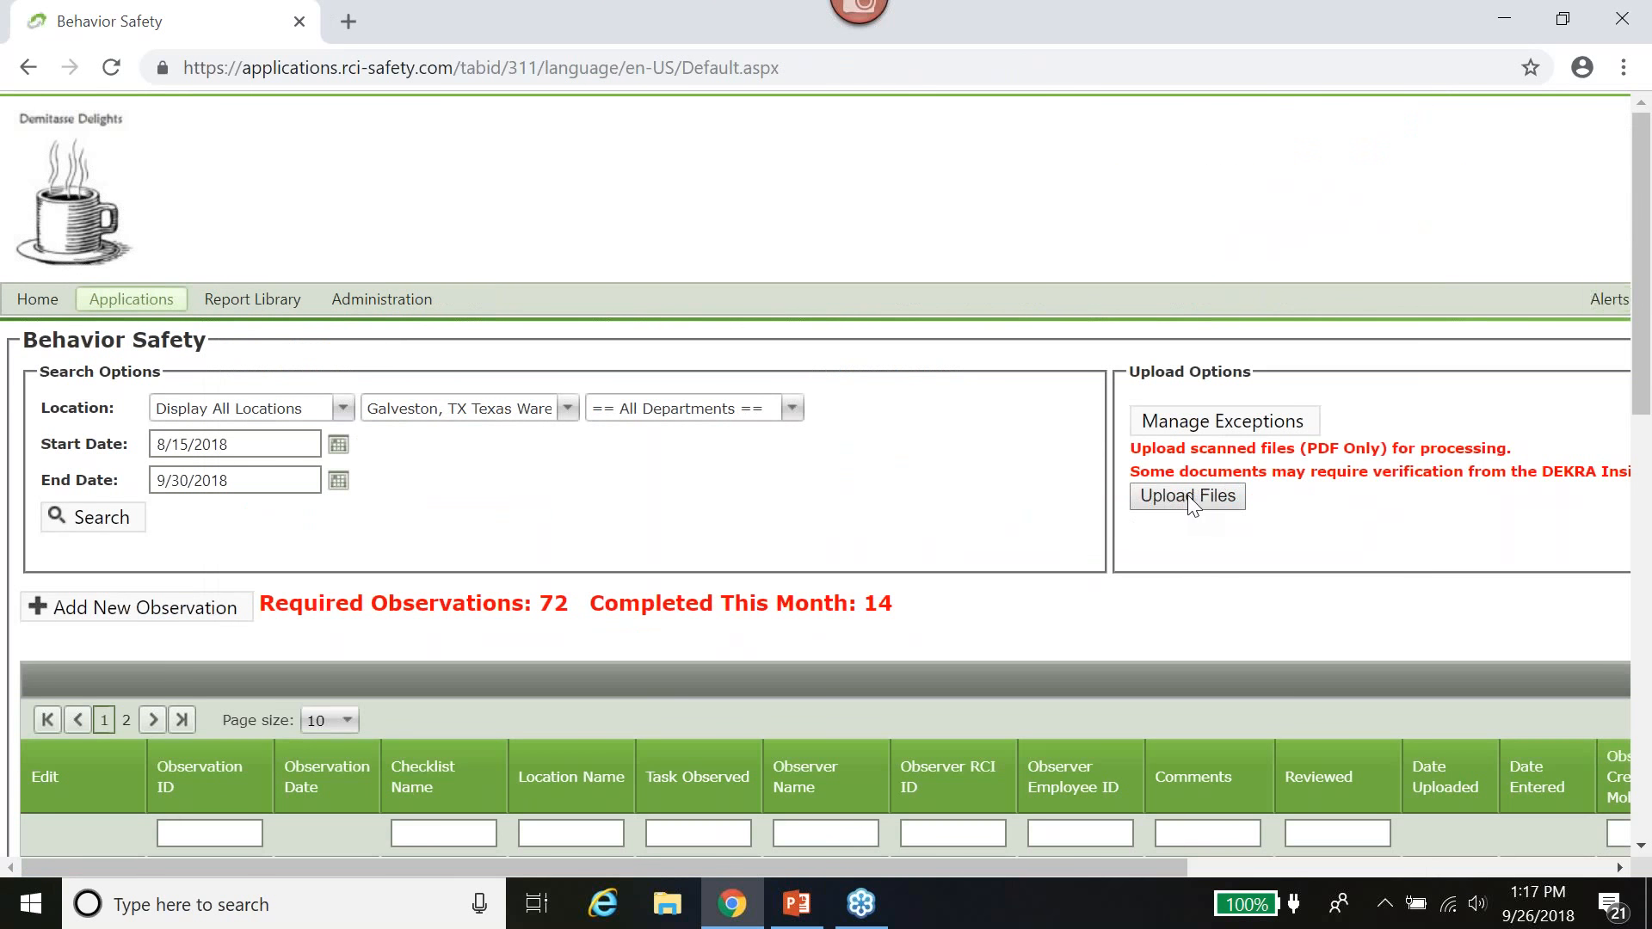
pyautogui.click(1188, 497)
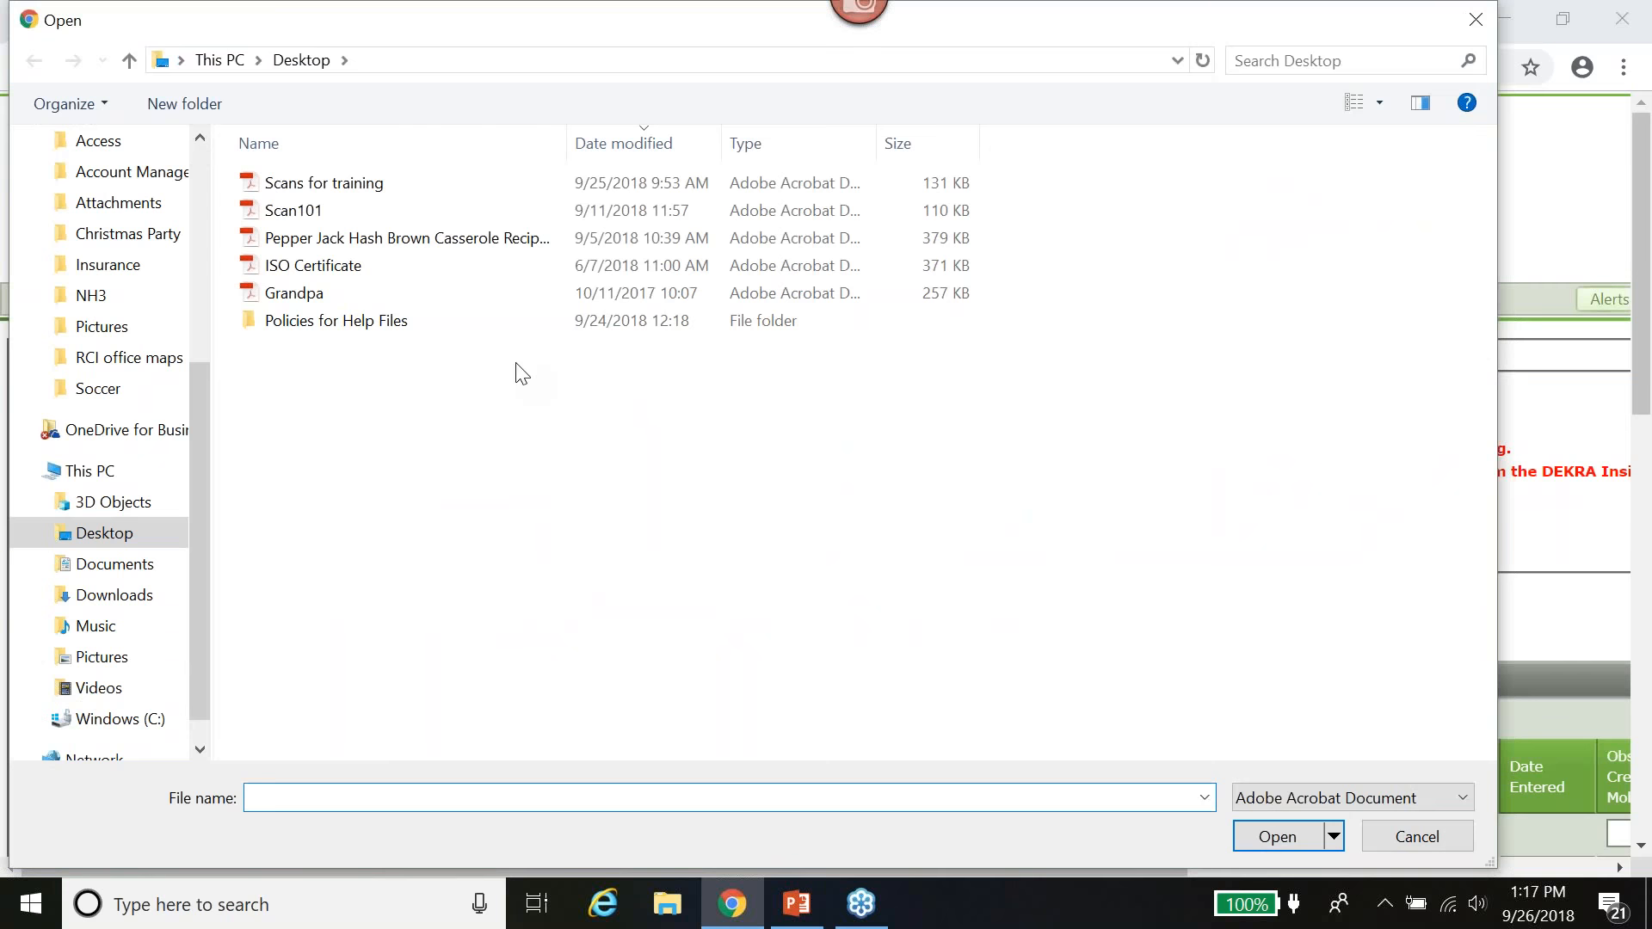
pyautogui.click(282, 215)
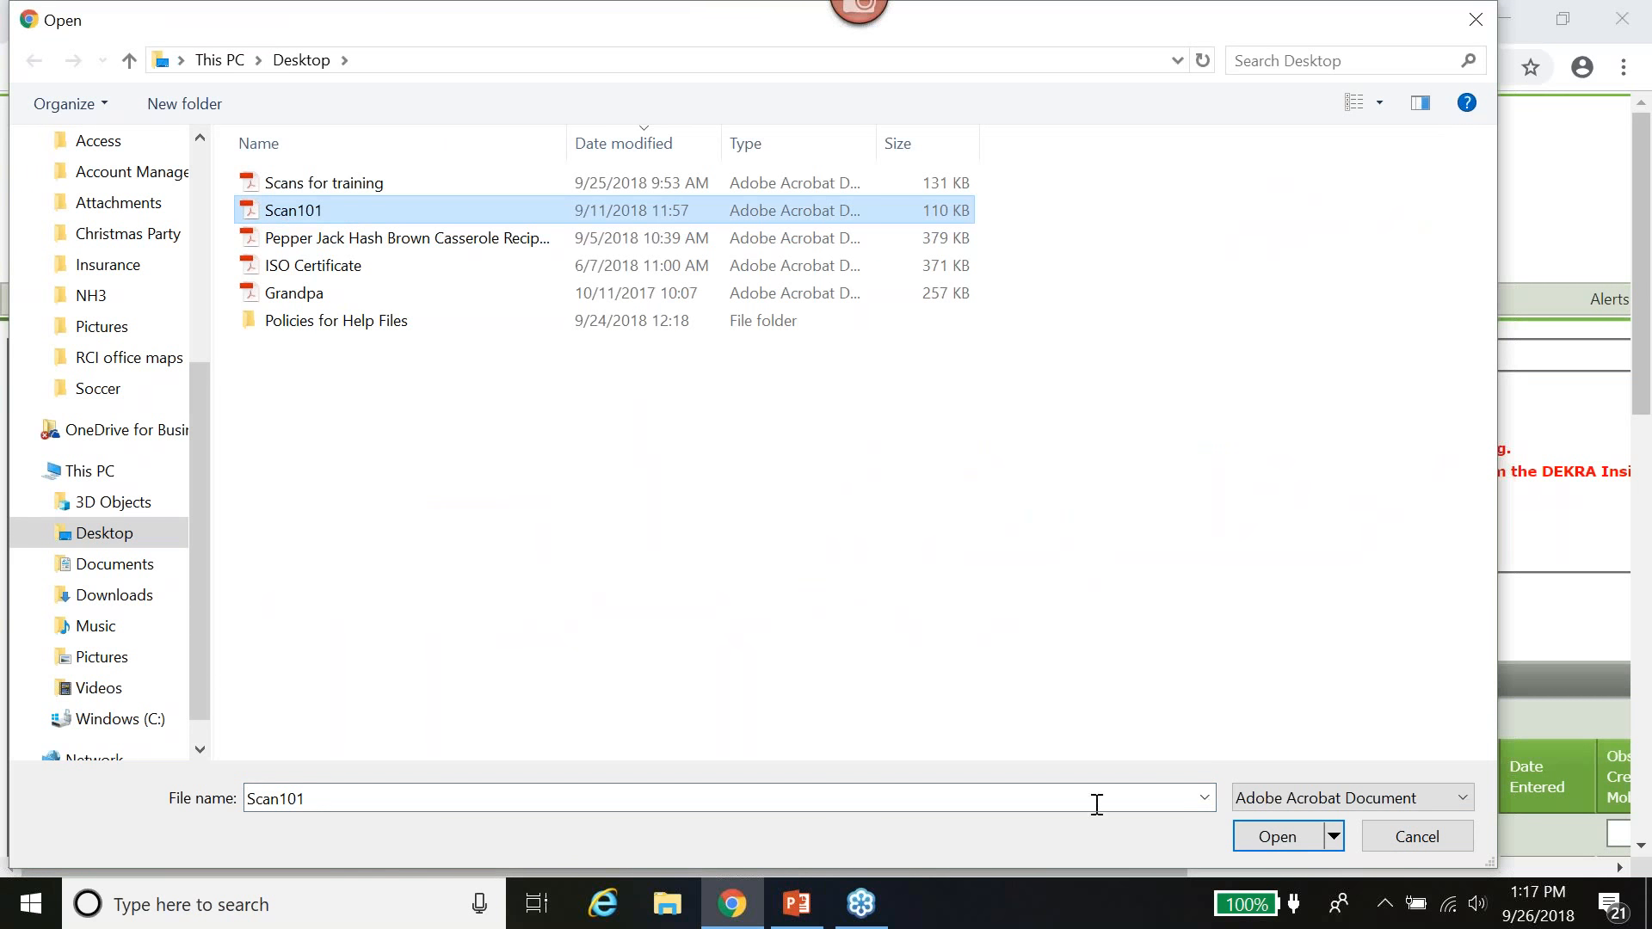
pyautogui.click(1277, 837)
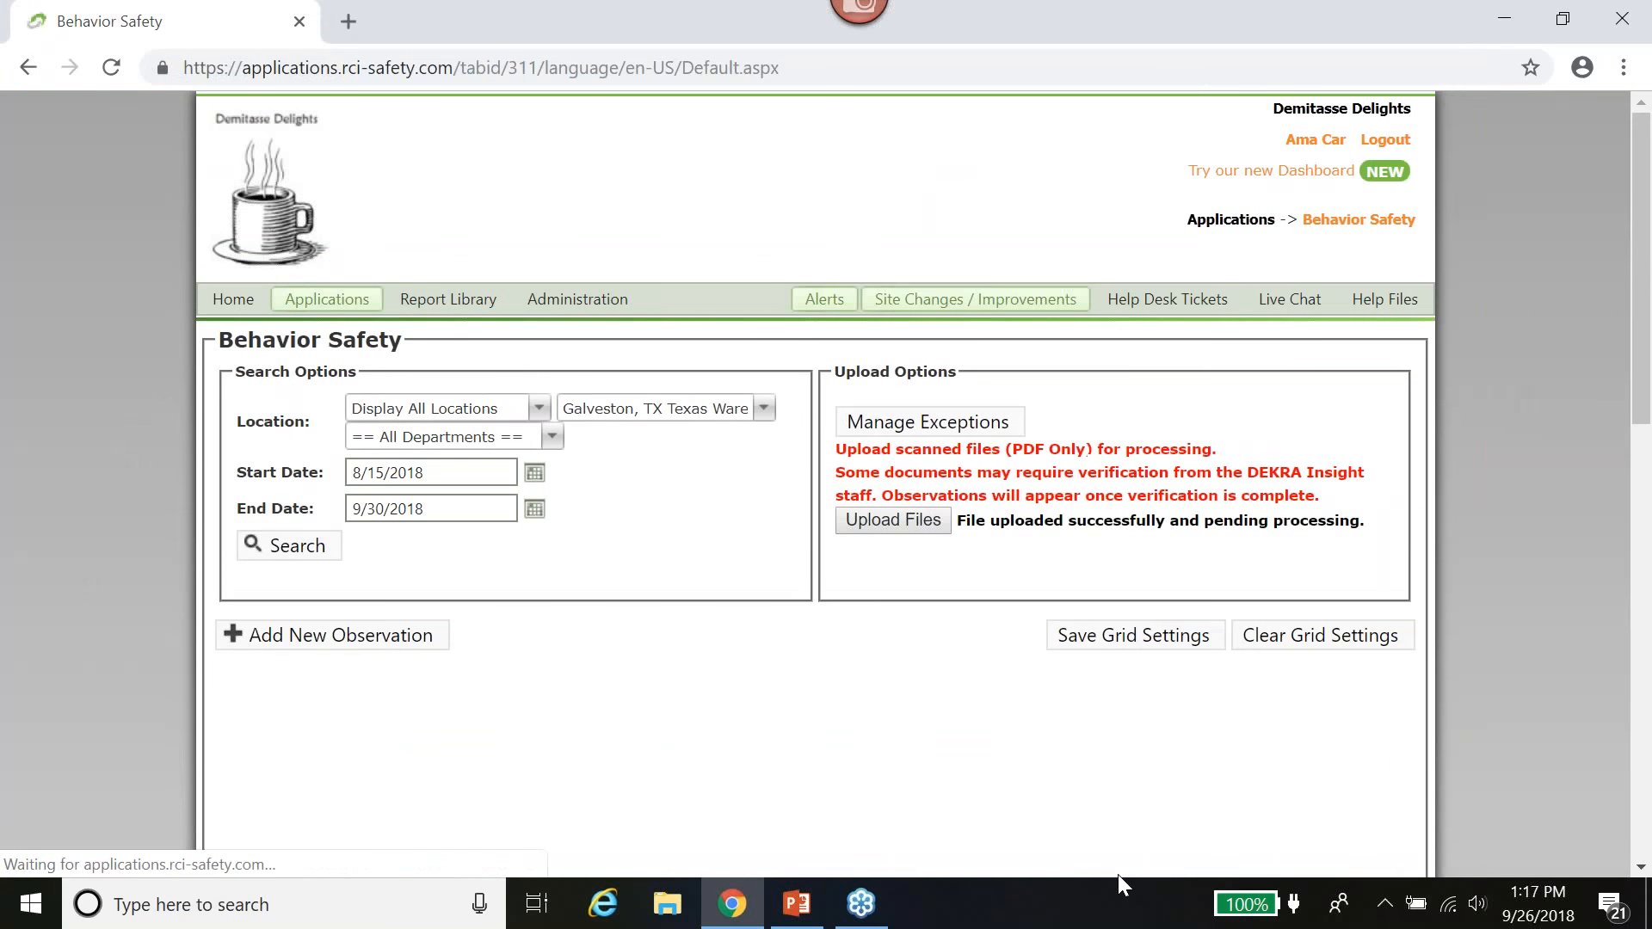
pyautogui.scroll(-2, 1119, 874)
pyautogui.moveTo(1149, 867); pyautogui.dragTo(1336, 868)
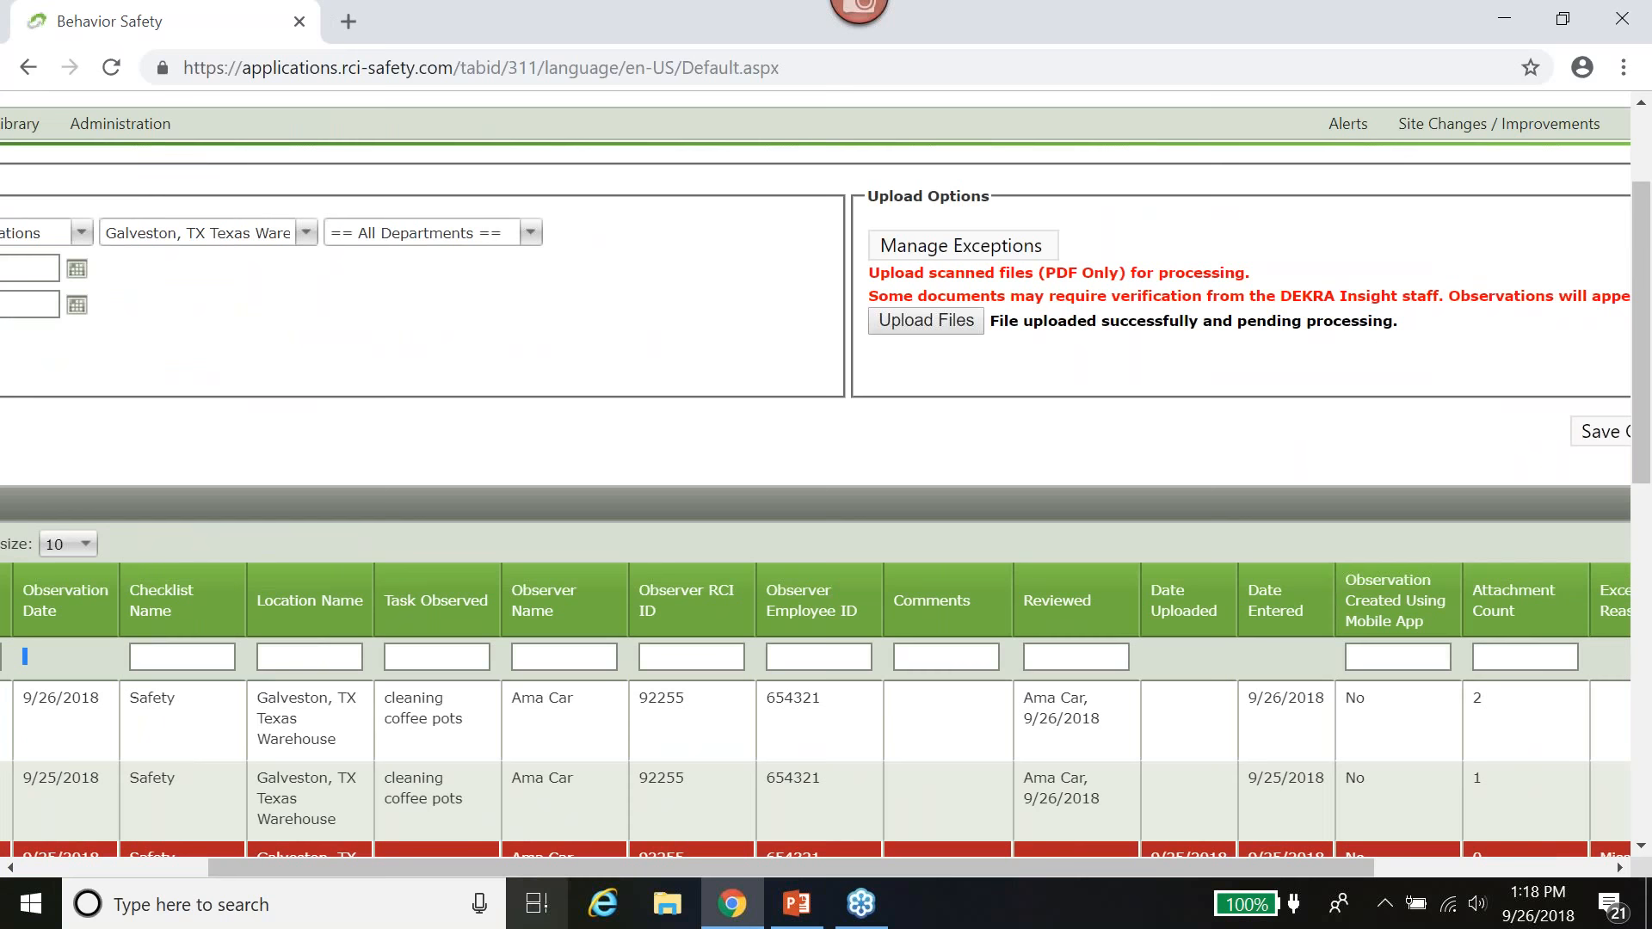
# - Switch to the PowerPoint slide show and advance through the Scanning Verification slides to Needs Verification
pyautogui.click(805, 917)
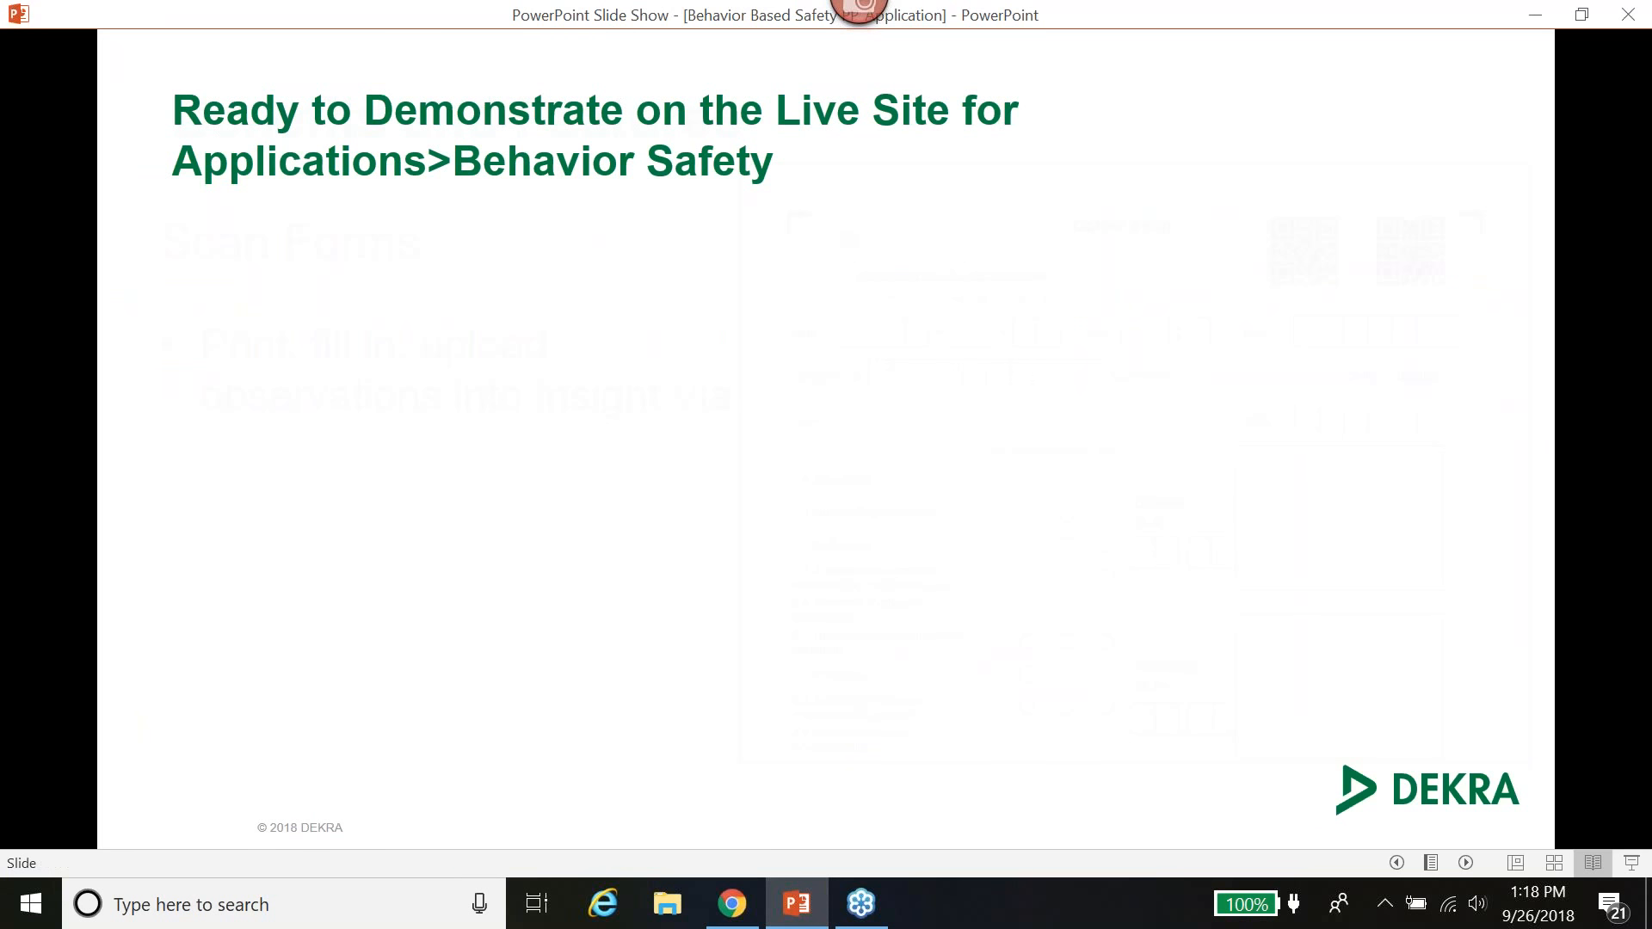
pyautogui.press('Right')
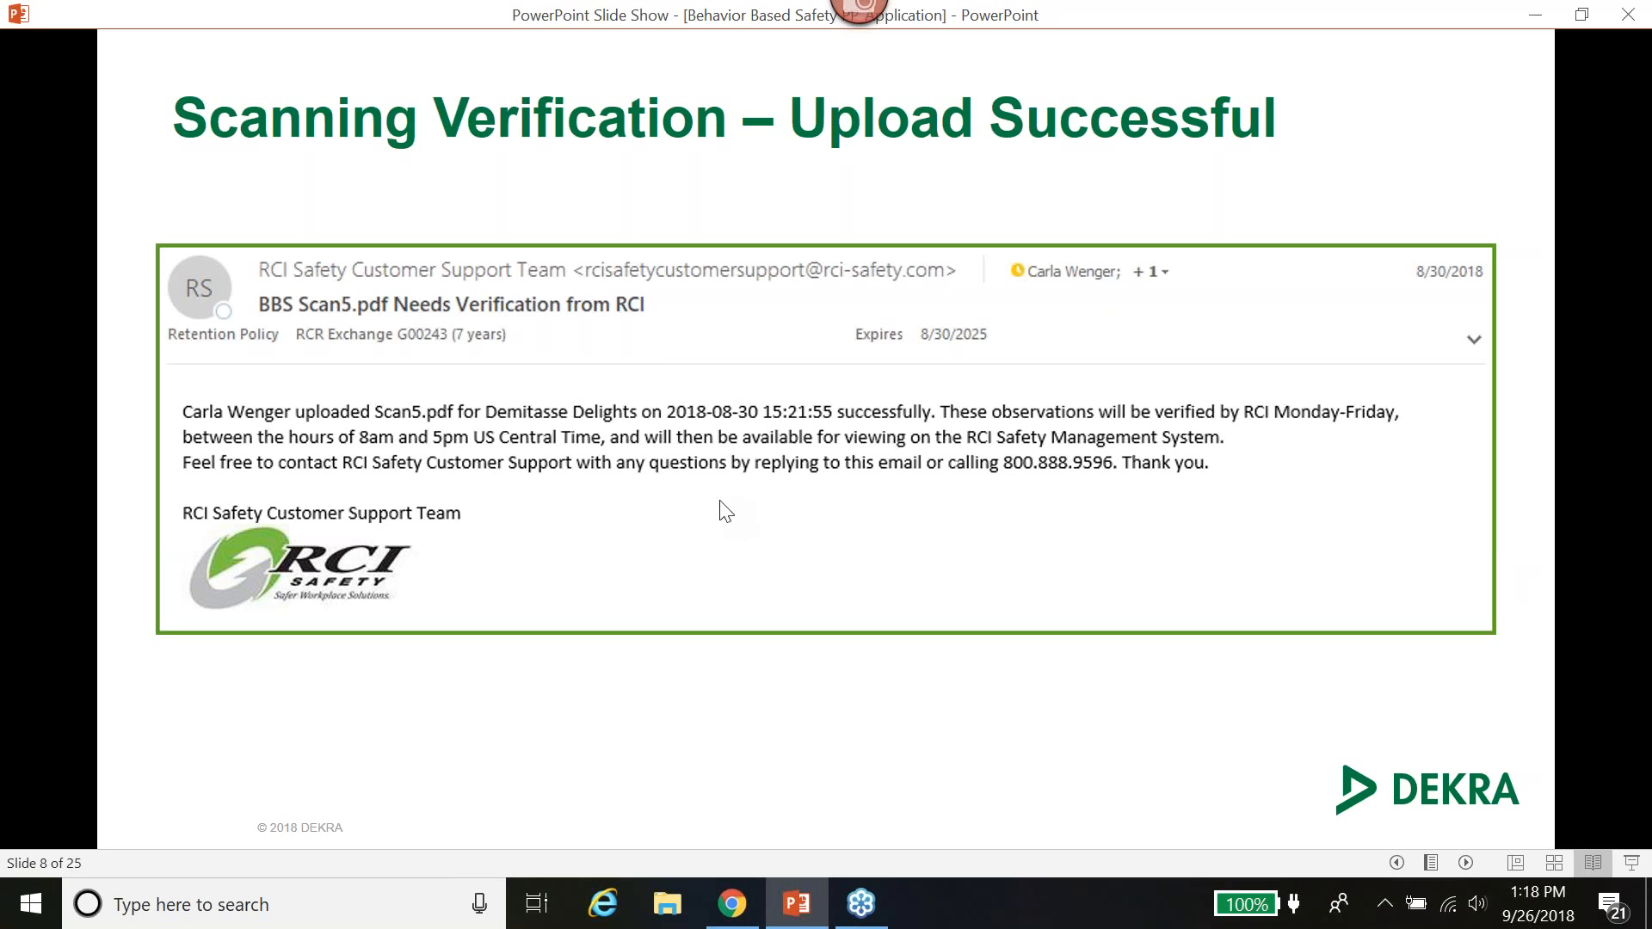
pyautogui.click(809, 345)
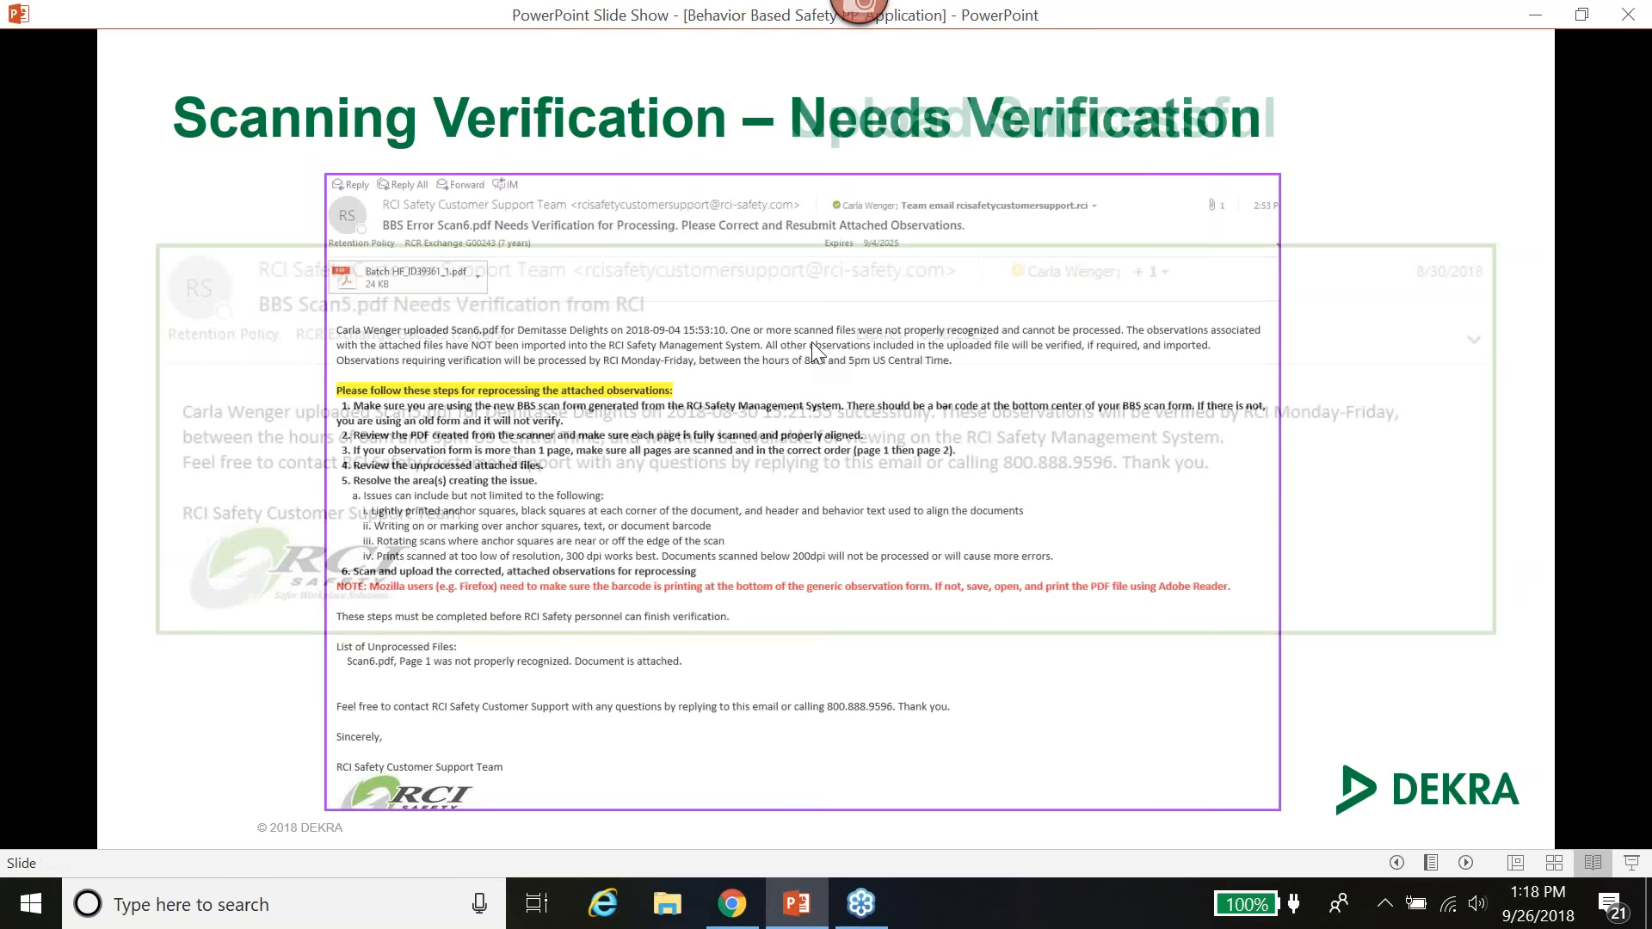
# - Switch back to Chrome and review the observations highlighted in red in the Behavior Safety list
pyautogui.click(732, 902)
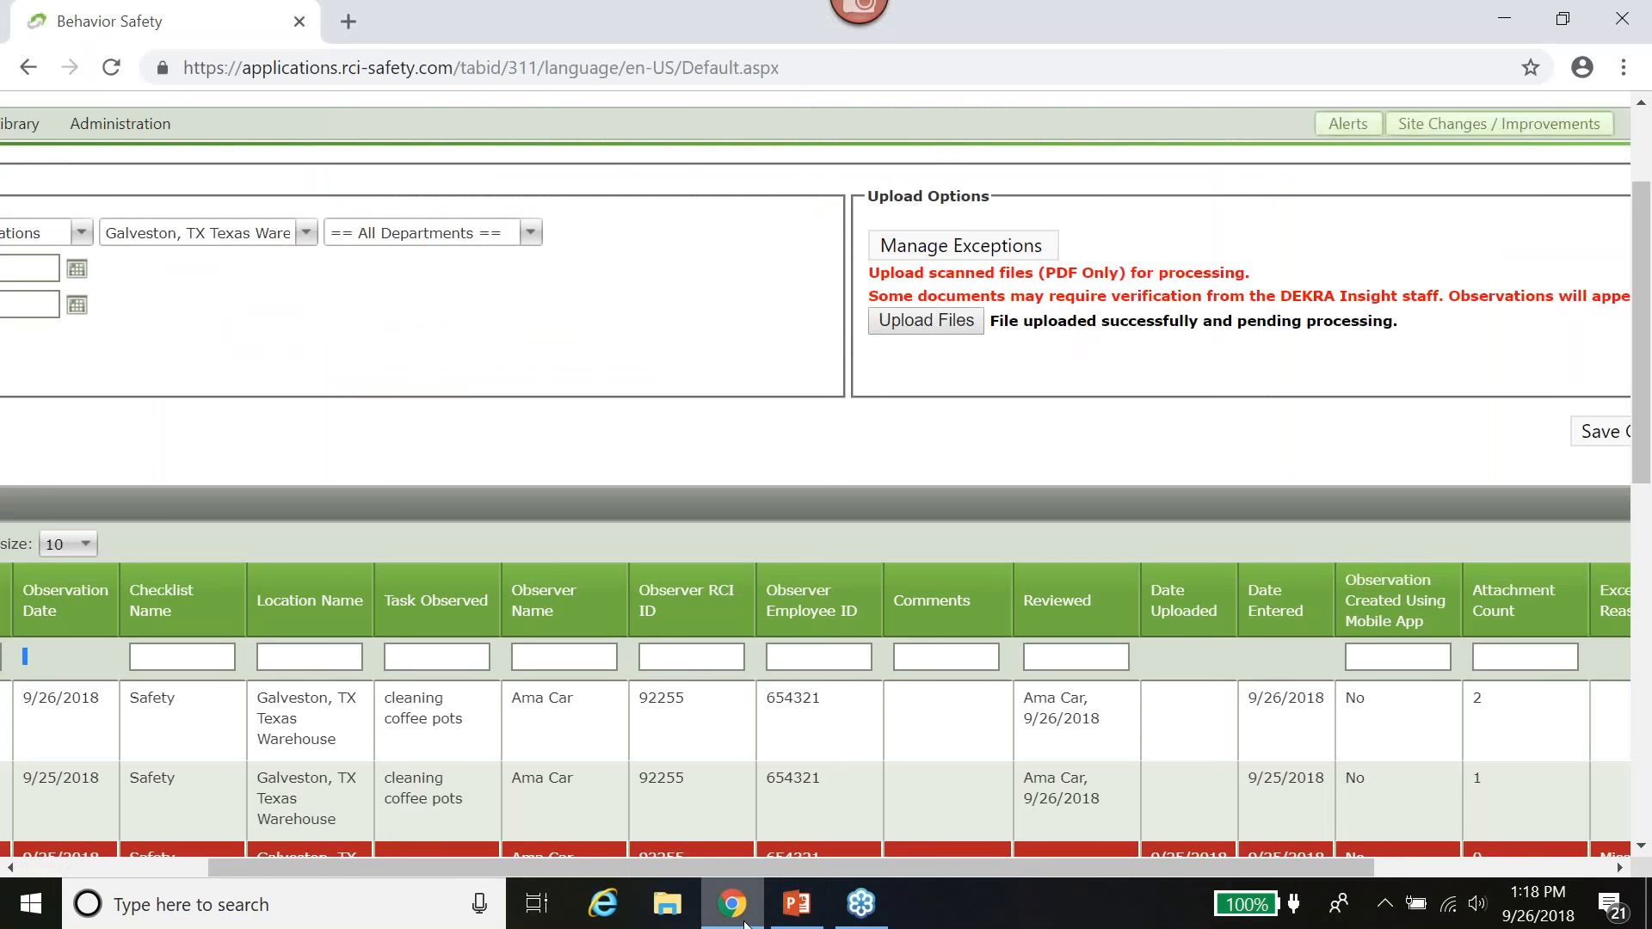
pyautogui.moveTo(777, 866); pyautogui.dragTo(569, 873)
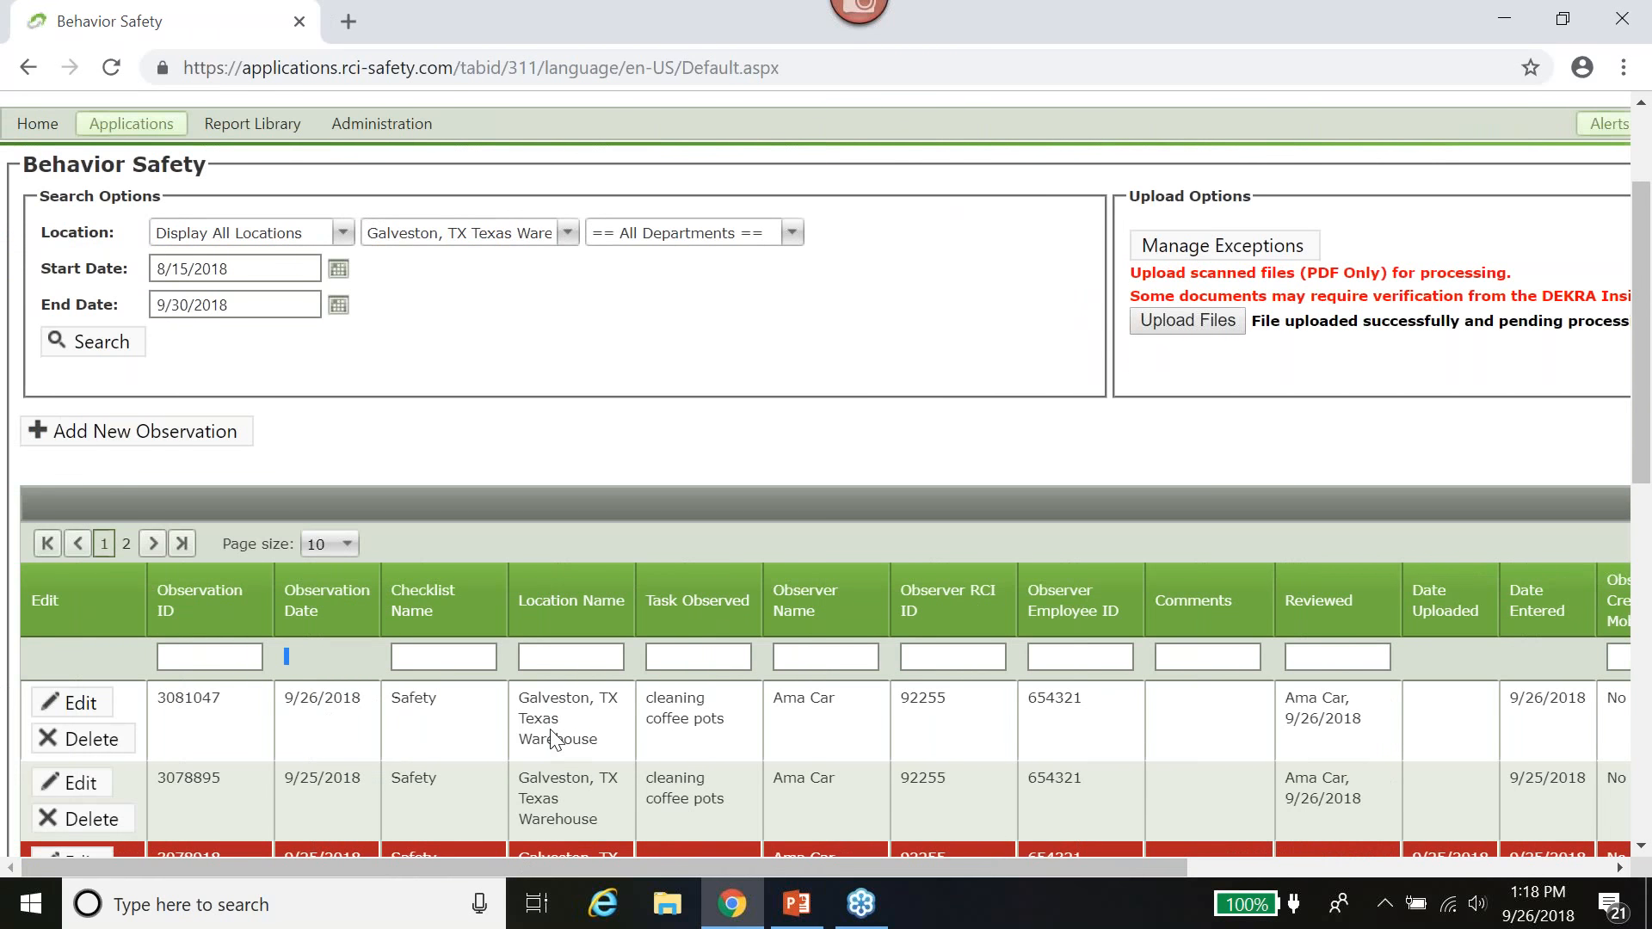
pyautogui.scroll(-5, 550, 730)
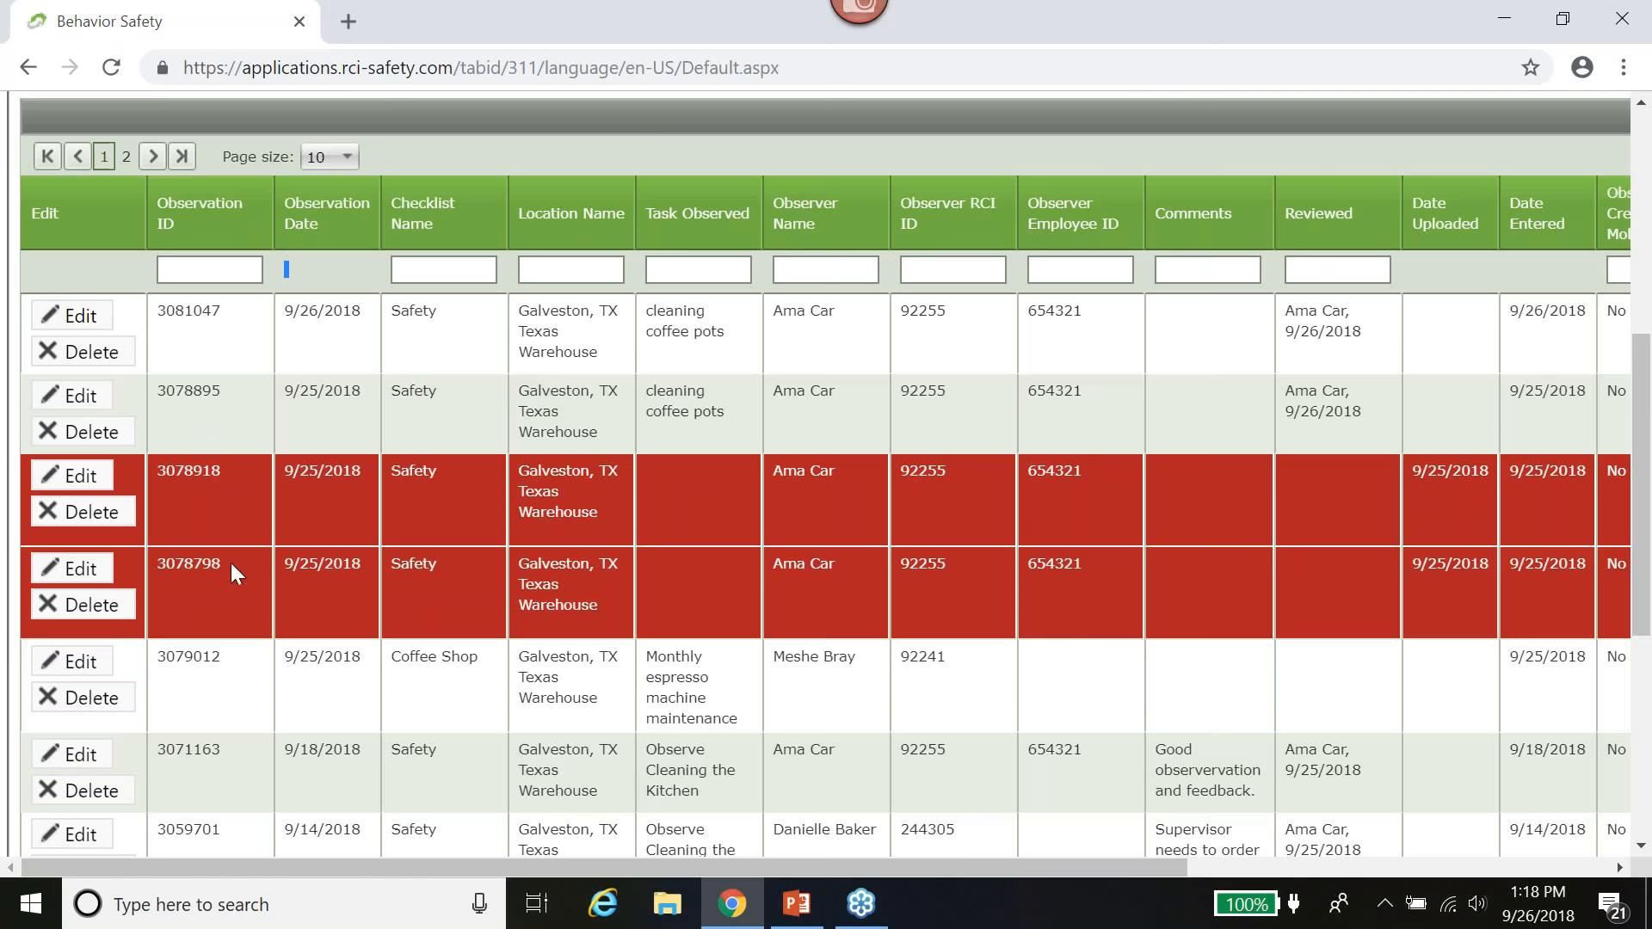
pyautogui.scroll(5, 1375, 636)
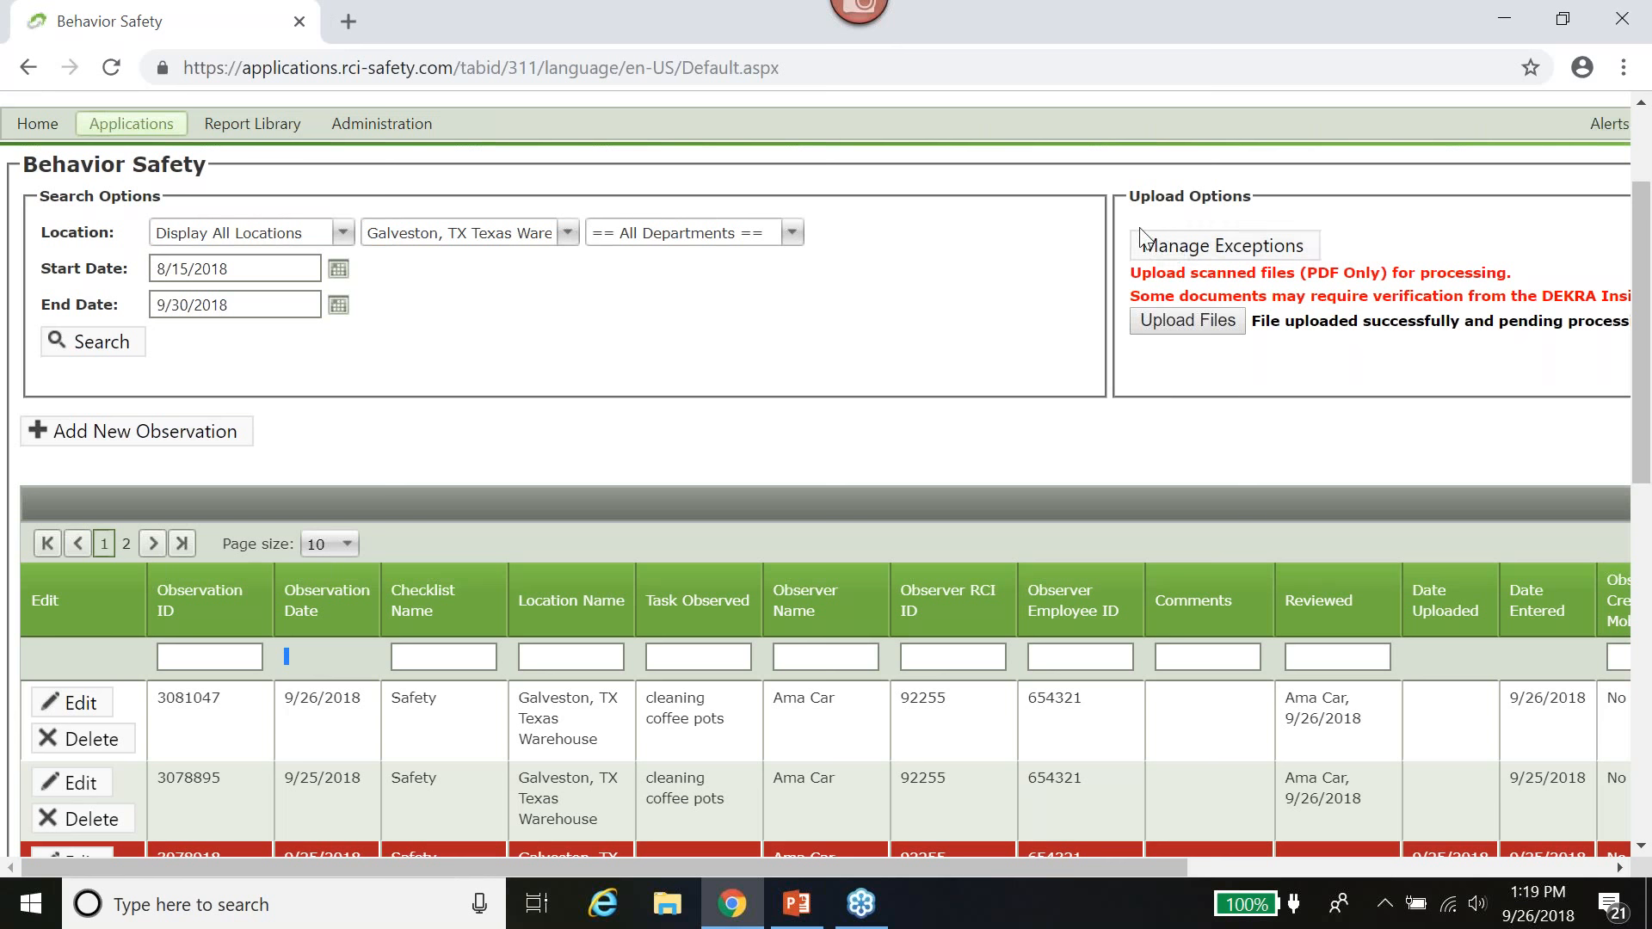
# - Open the observation exceptions, view the scanned document Batch HF_ID39161.pdf, and return to the exceptions list
pyautogui.click(1206, 251)
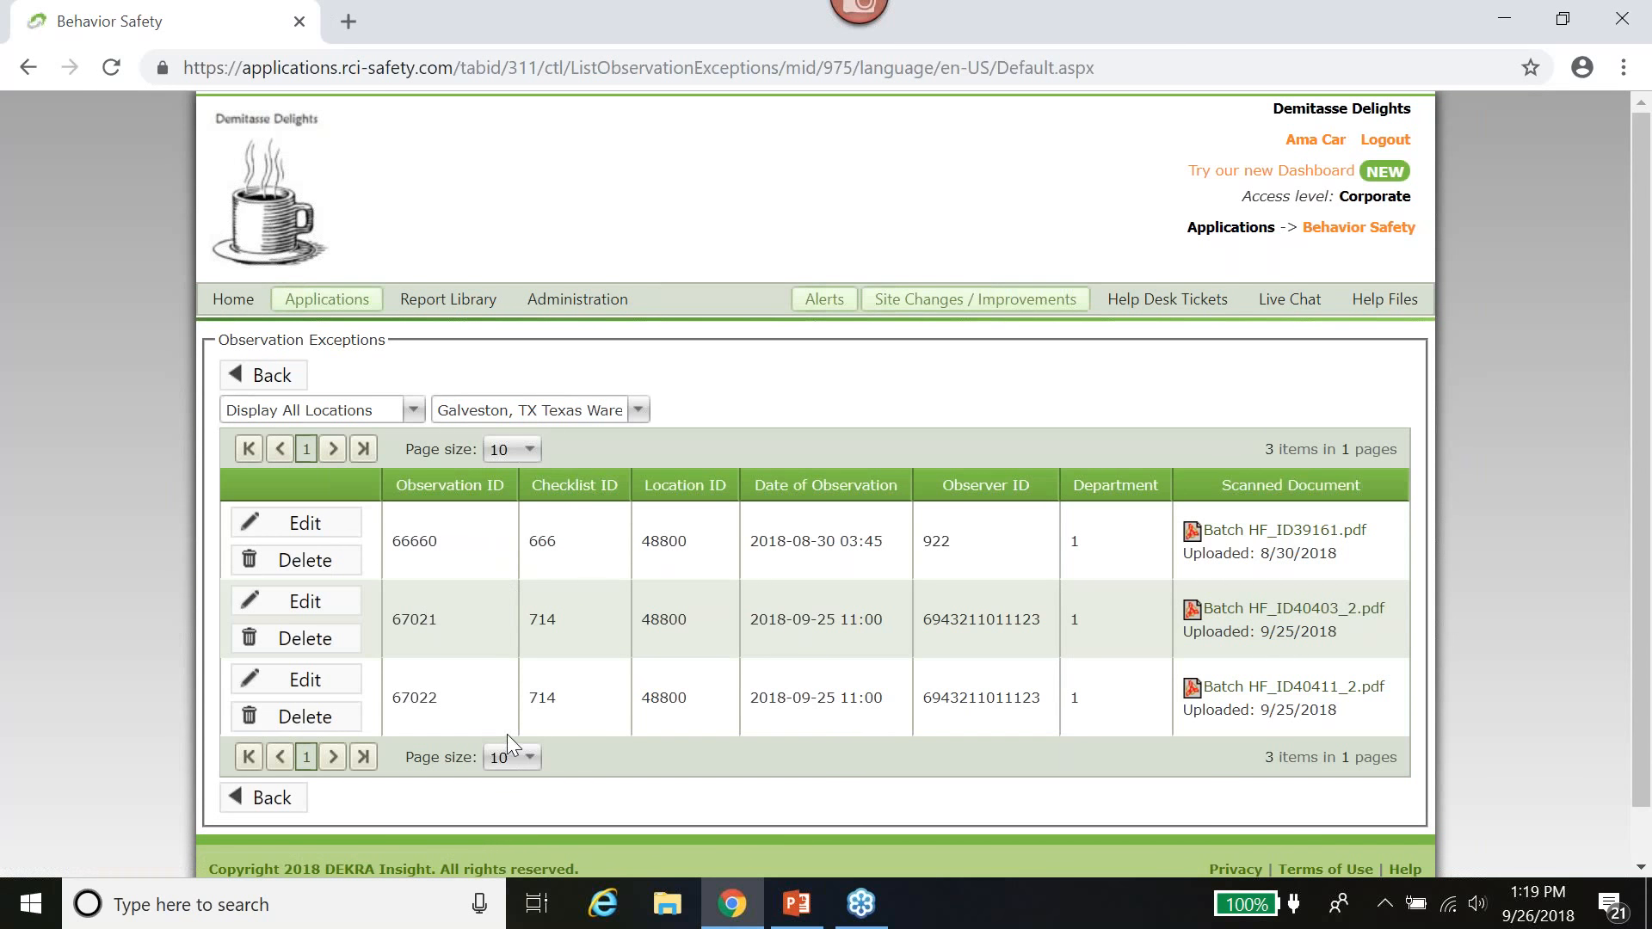
pyautogui.click(1301, 530)
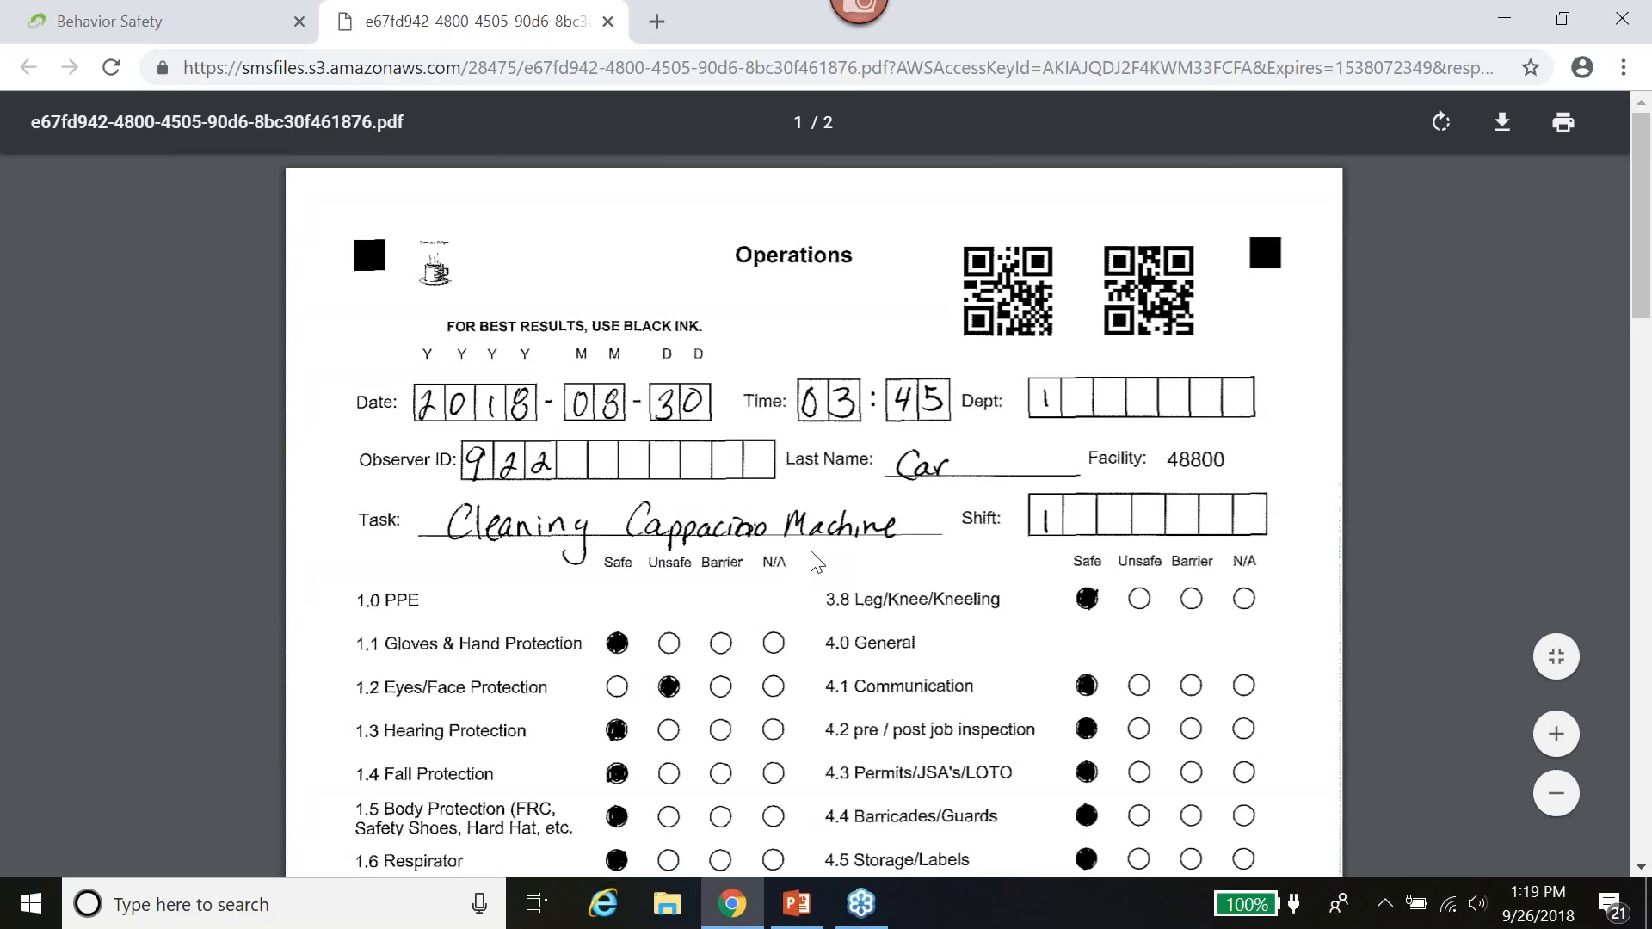
pyautogui.click(216, 27)
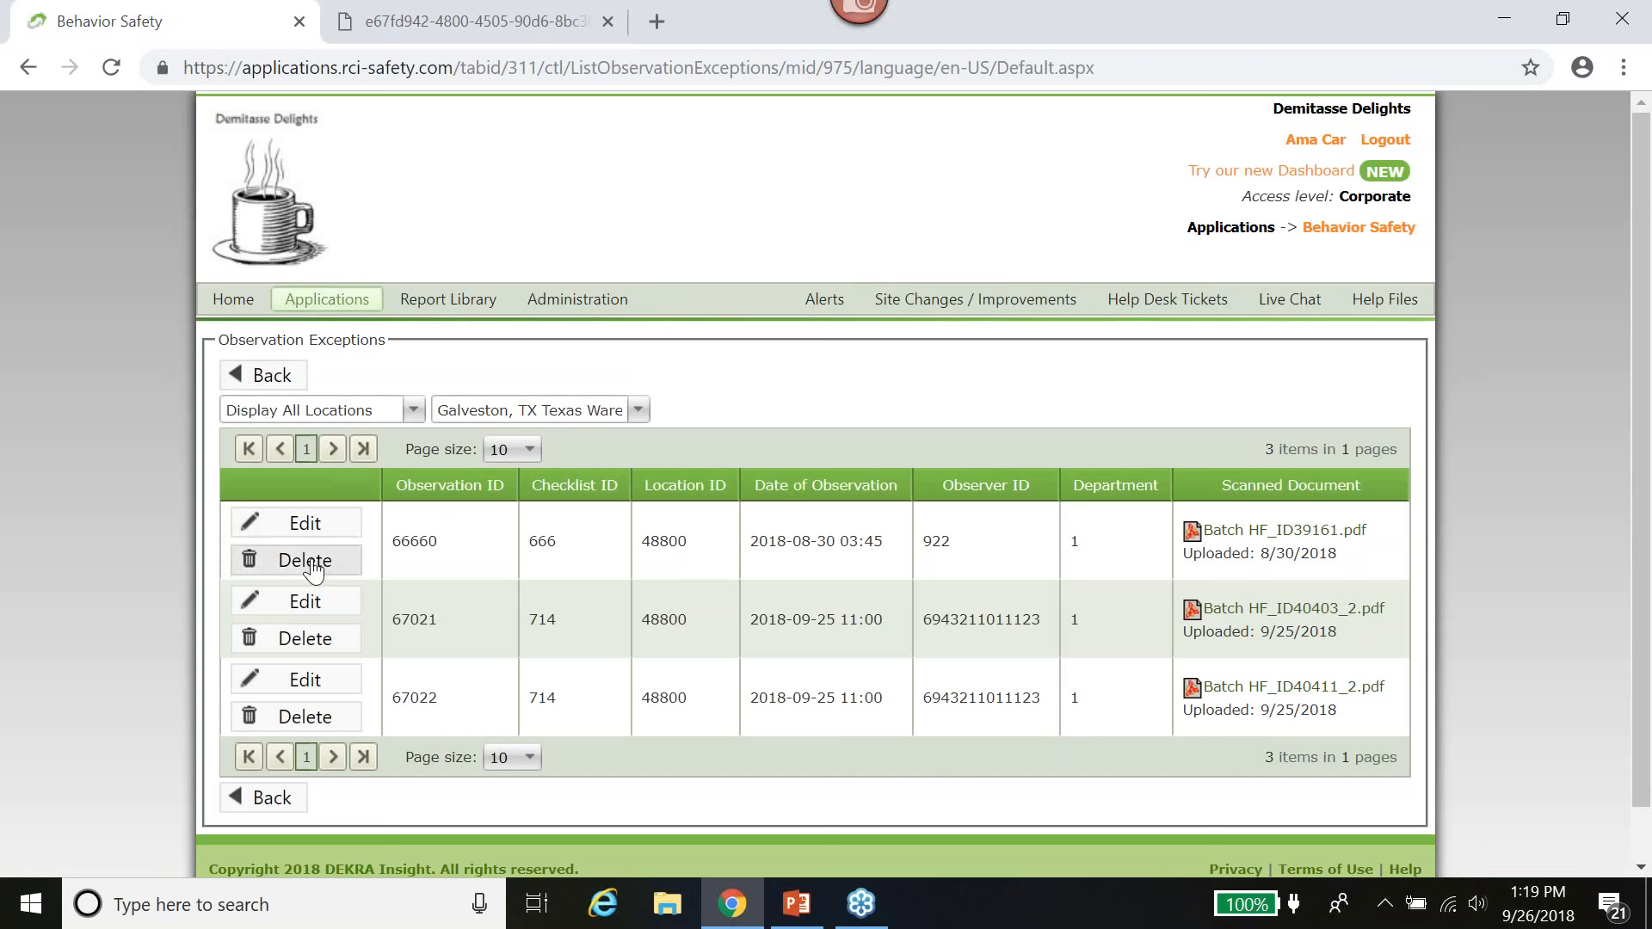
# - Edit the exception with scanned document Batch HF_ID39161.pdf, assign the matching employee as its observer, and update it
pyautogui.click(295, 534)
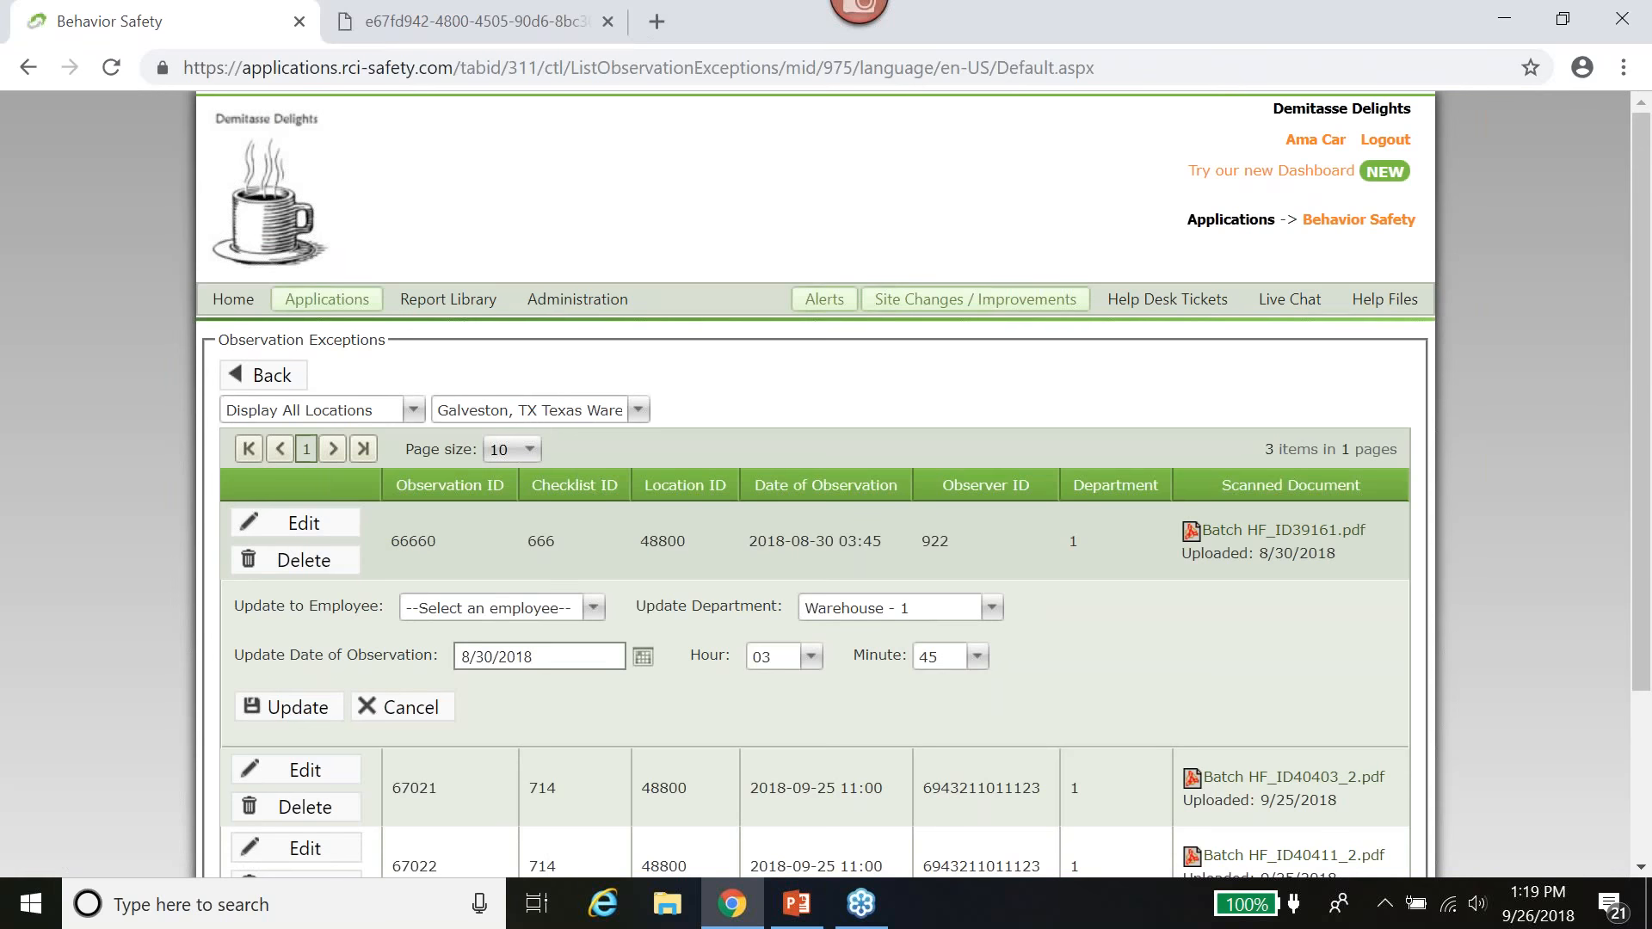
pyautogui.click(592, 611)
pyautogui.scroll(-2, 507, 774)
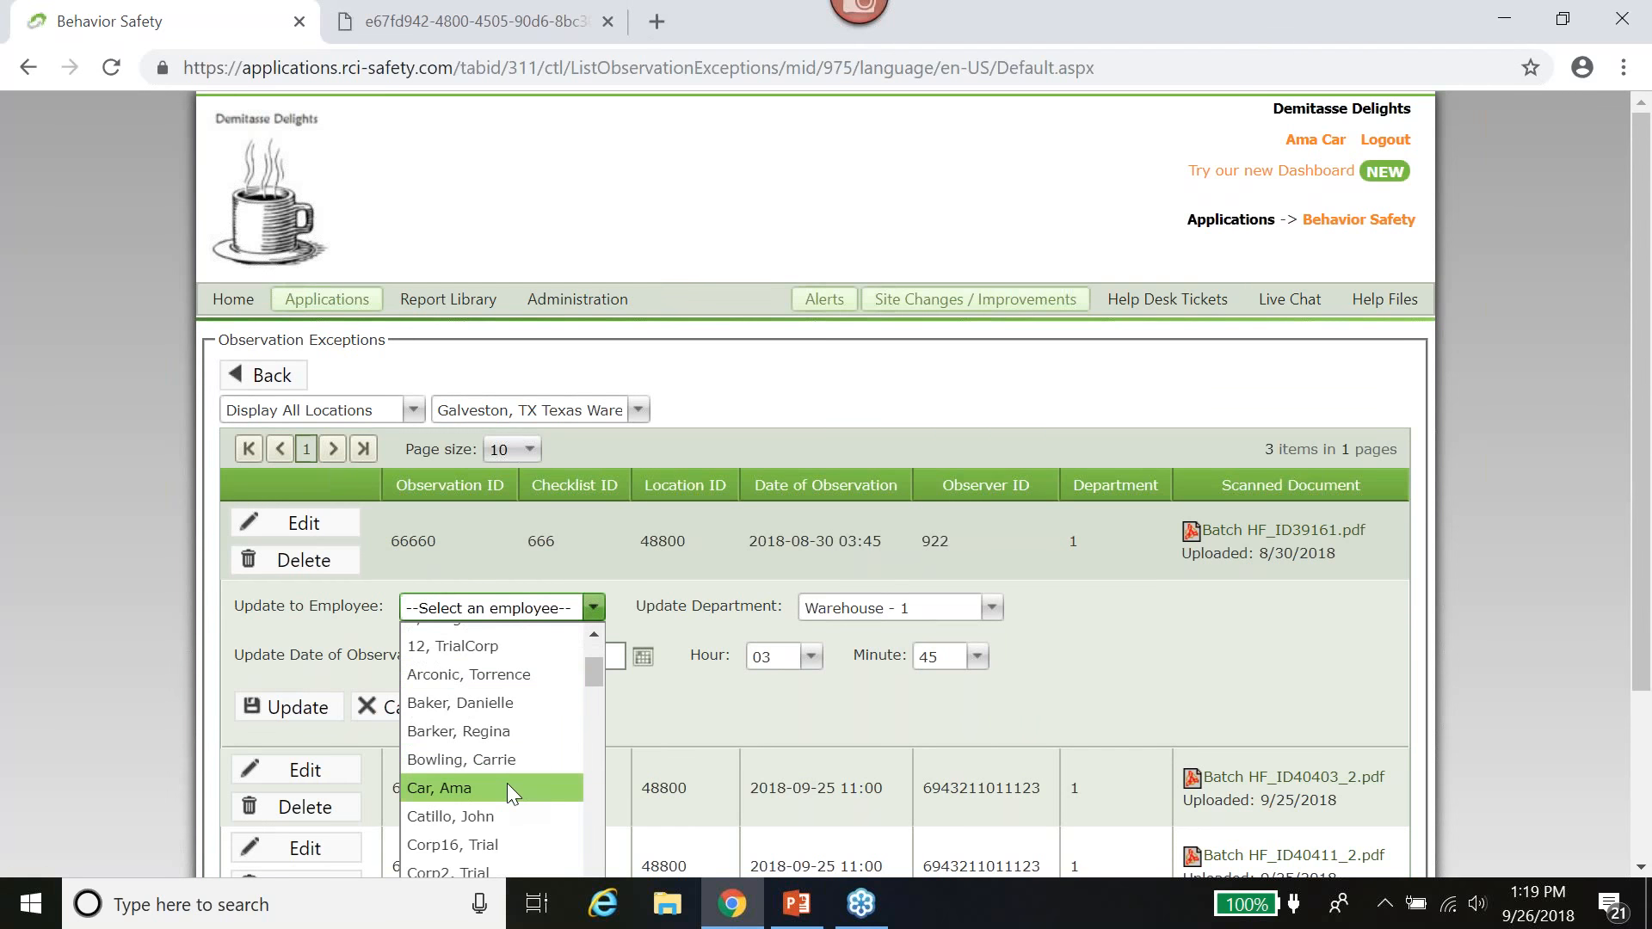
pyautogui.click(507, 783)
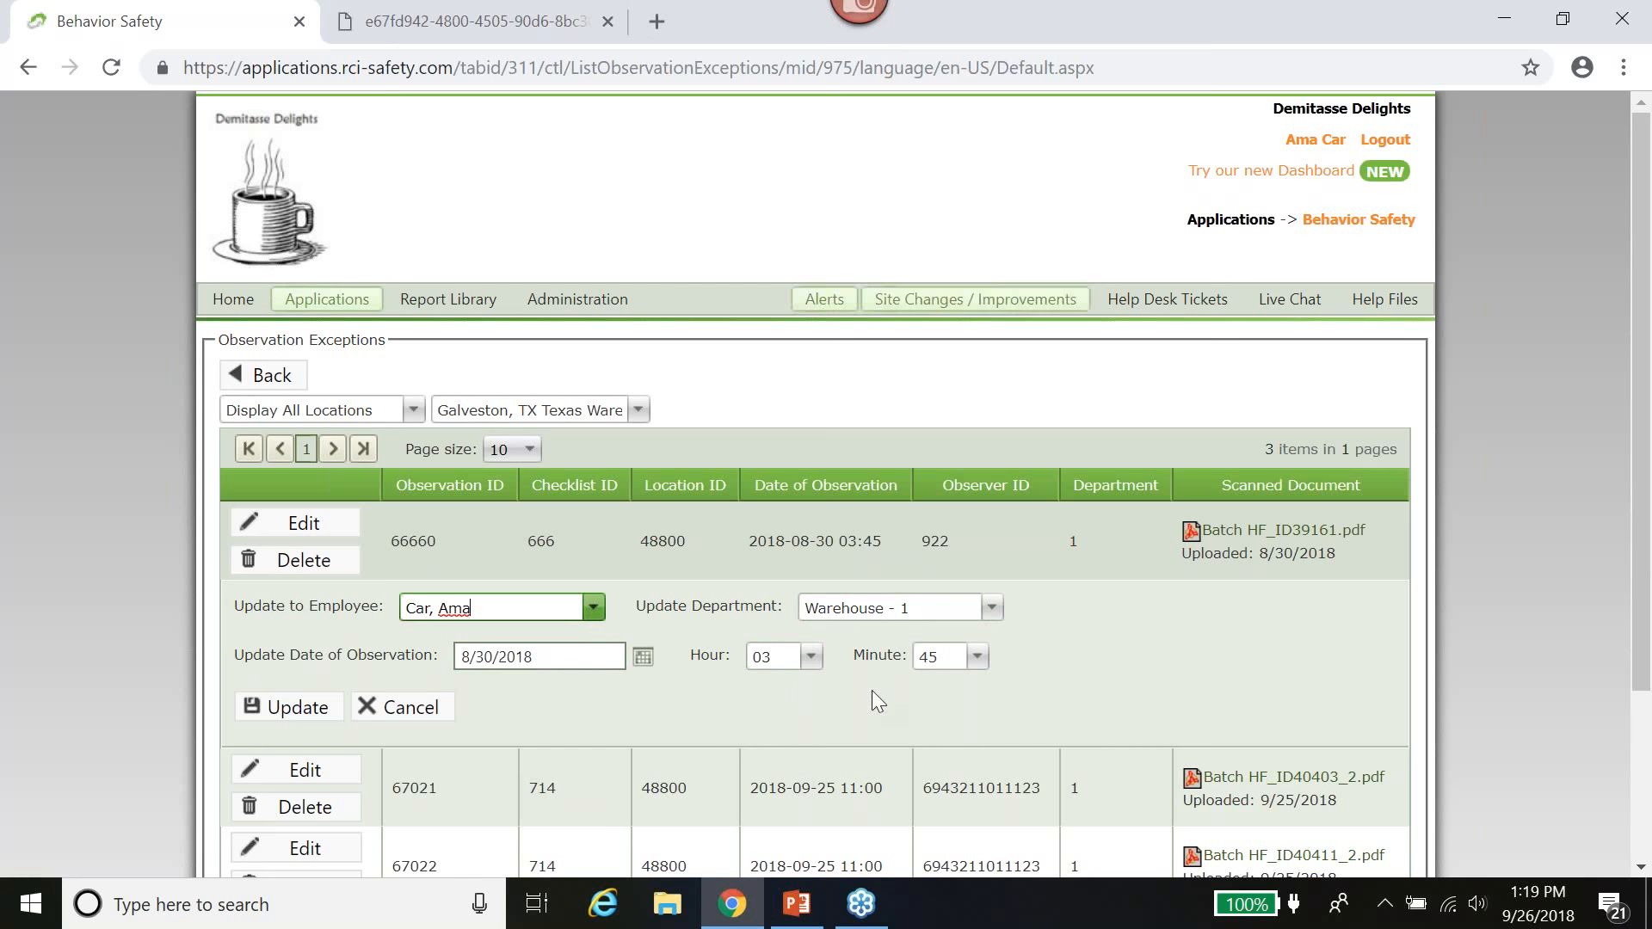
pyautogui.click(291, 711)
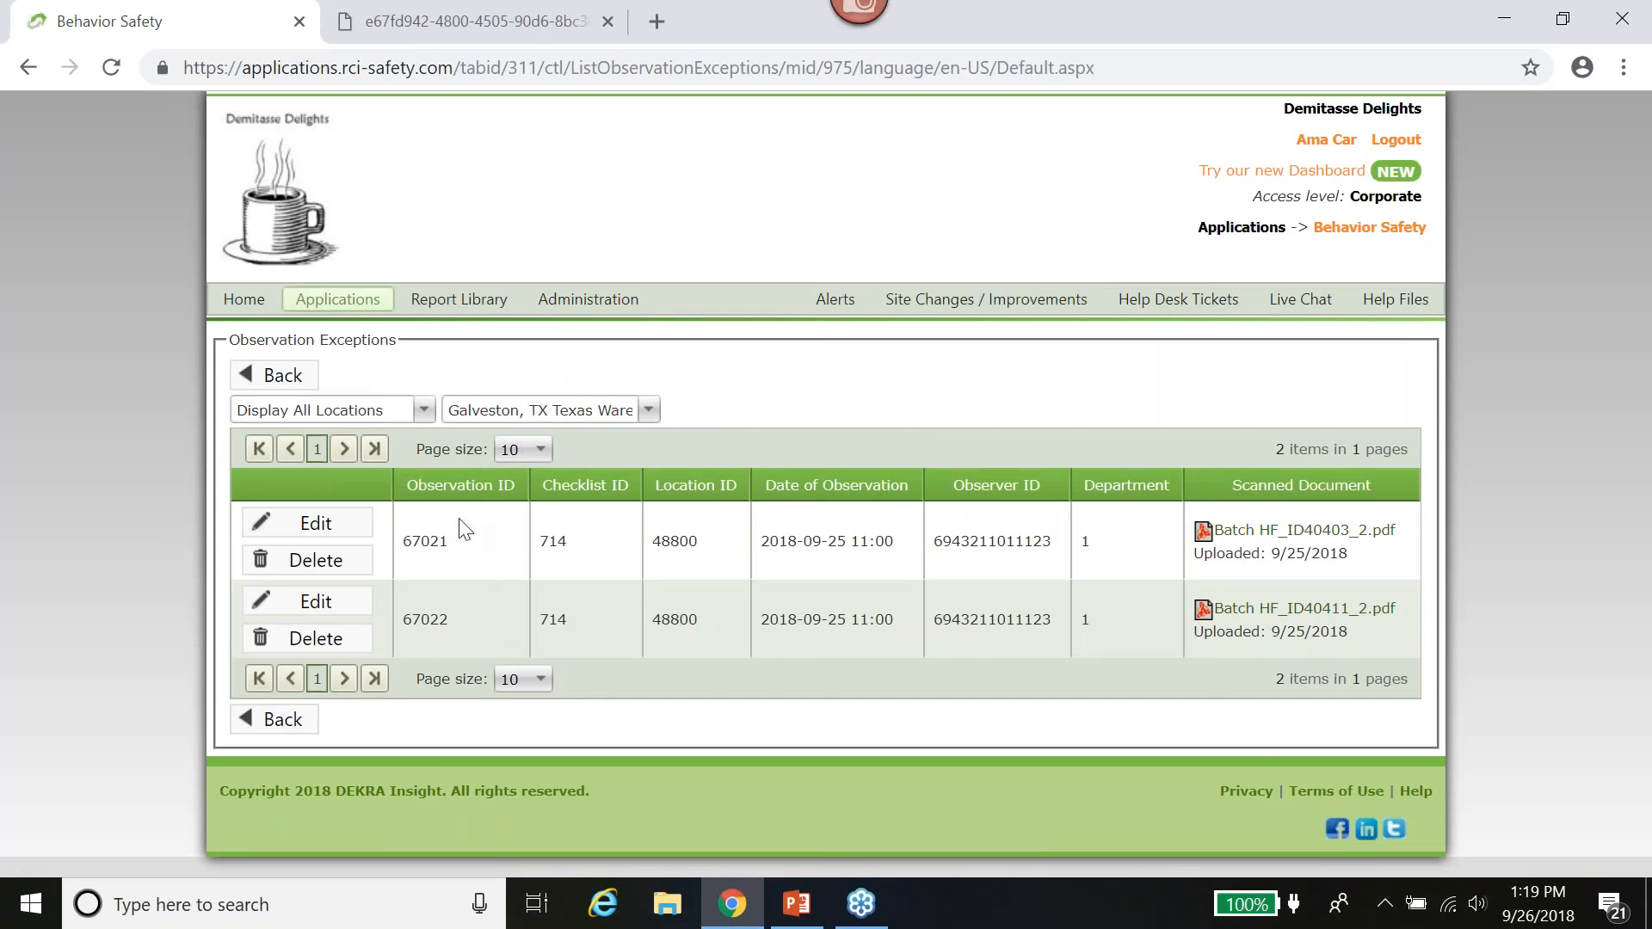
# - Return to the Behavior Safety observation list and look through its first two pages for the corrected 8/30/2018 Operations observation
pyautogui.click(277, 376)
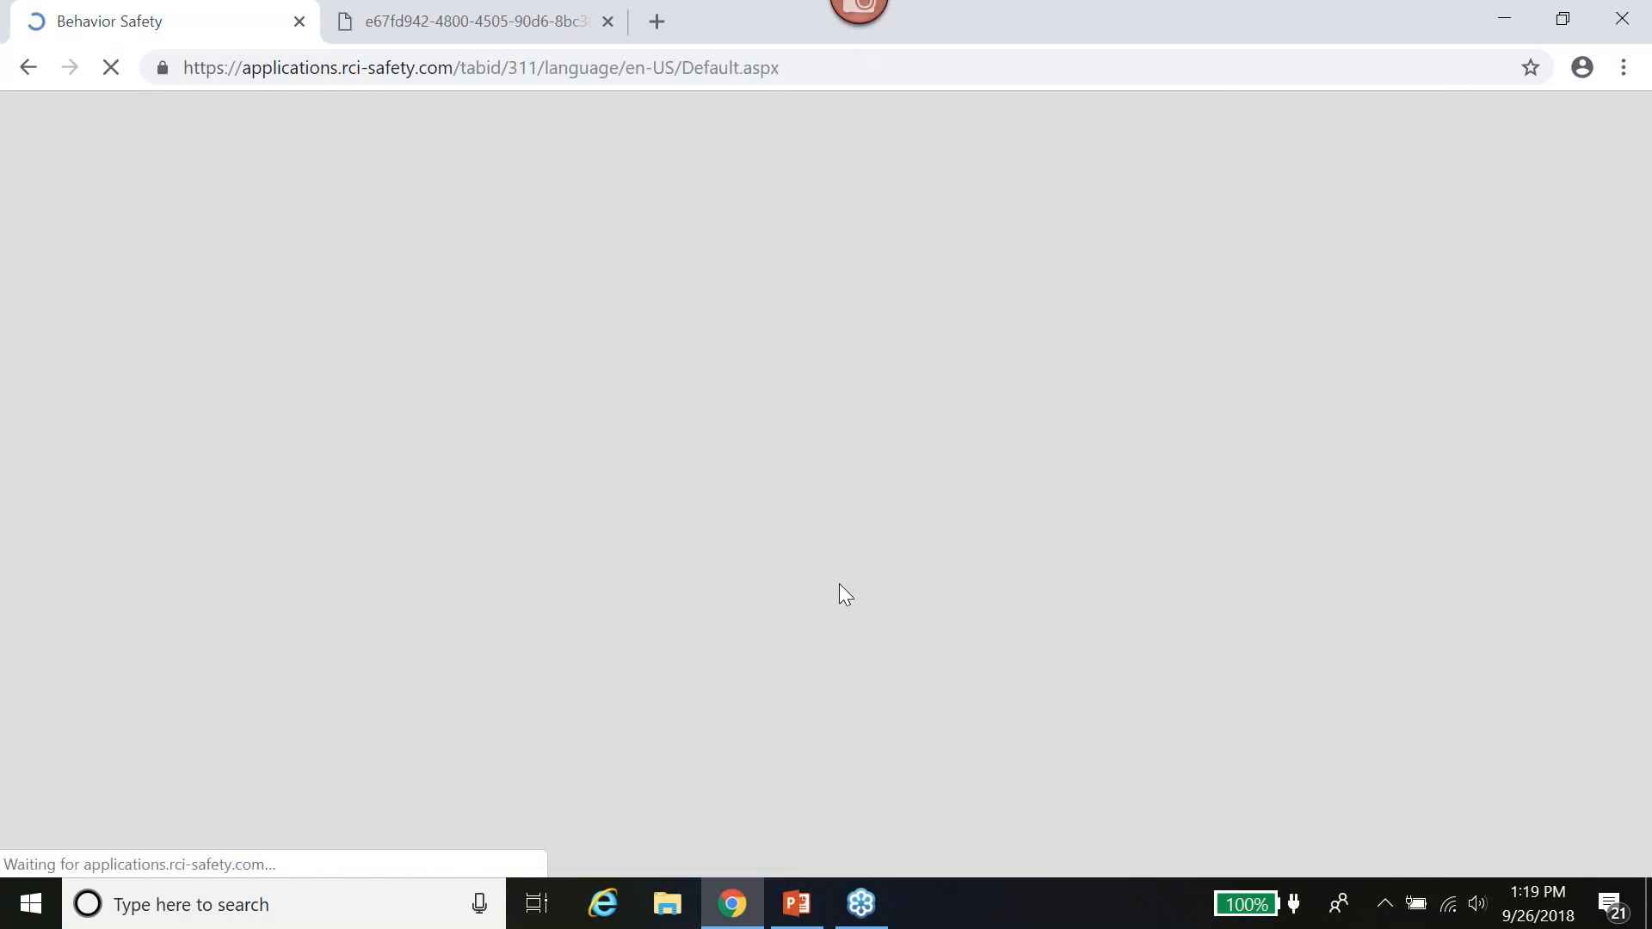
pyautogui.scroll(-5, 830, 598)
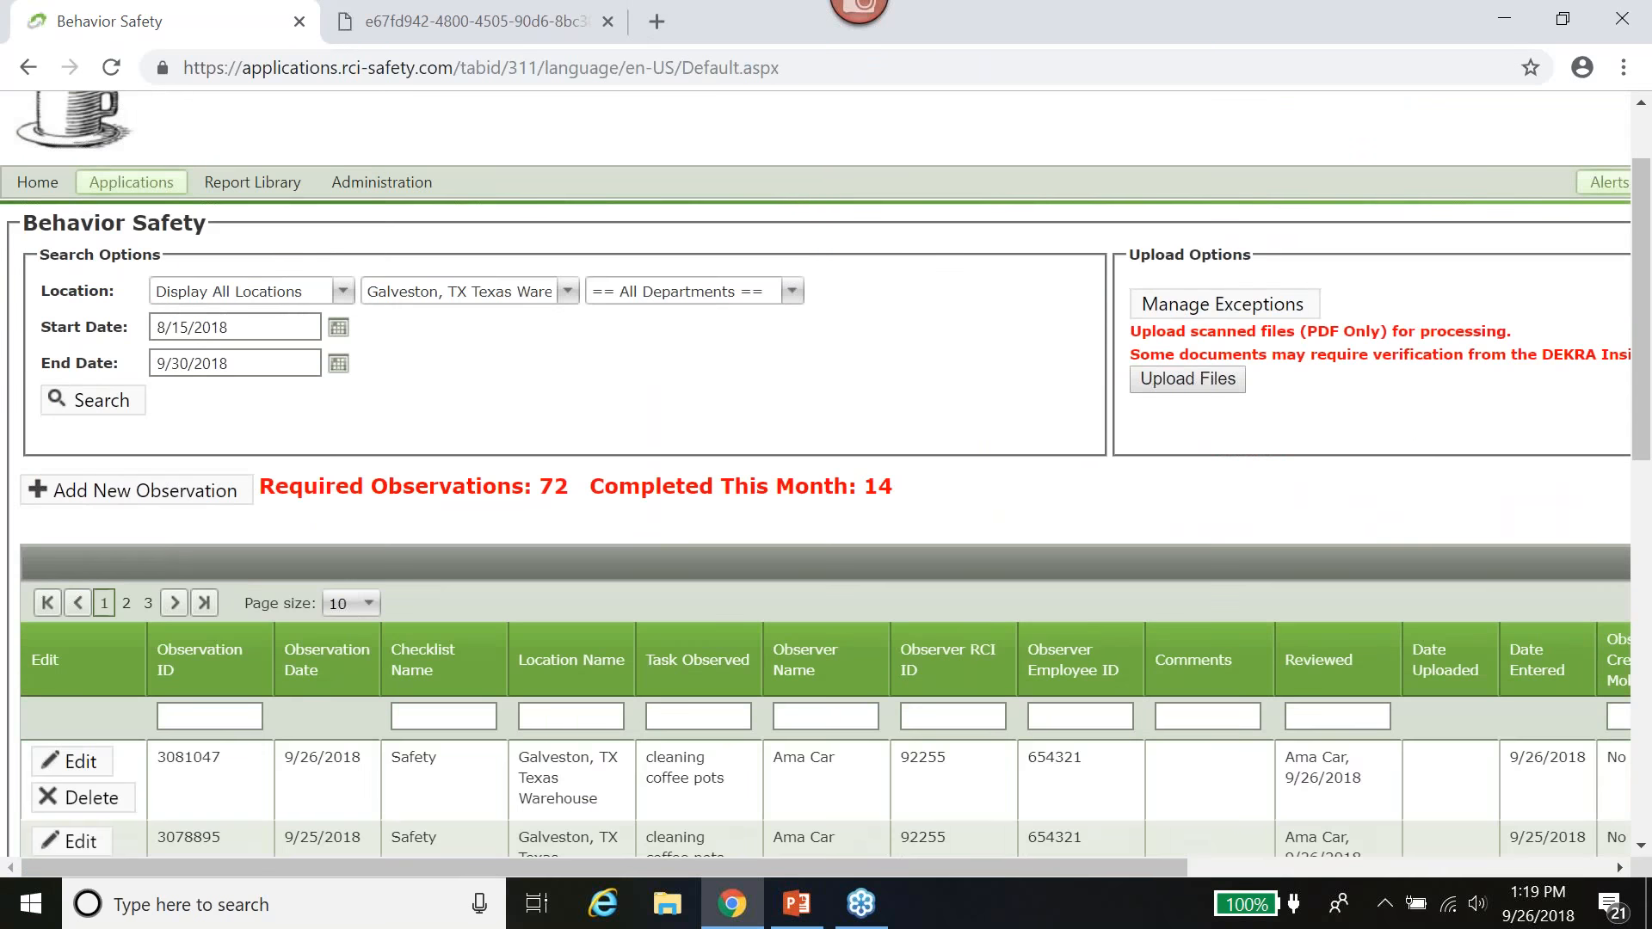
pyautogui.scroll(-8, 822, 602)
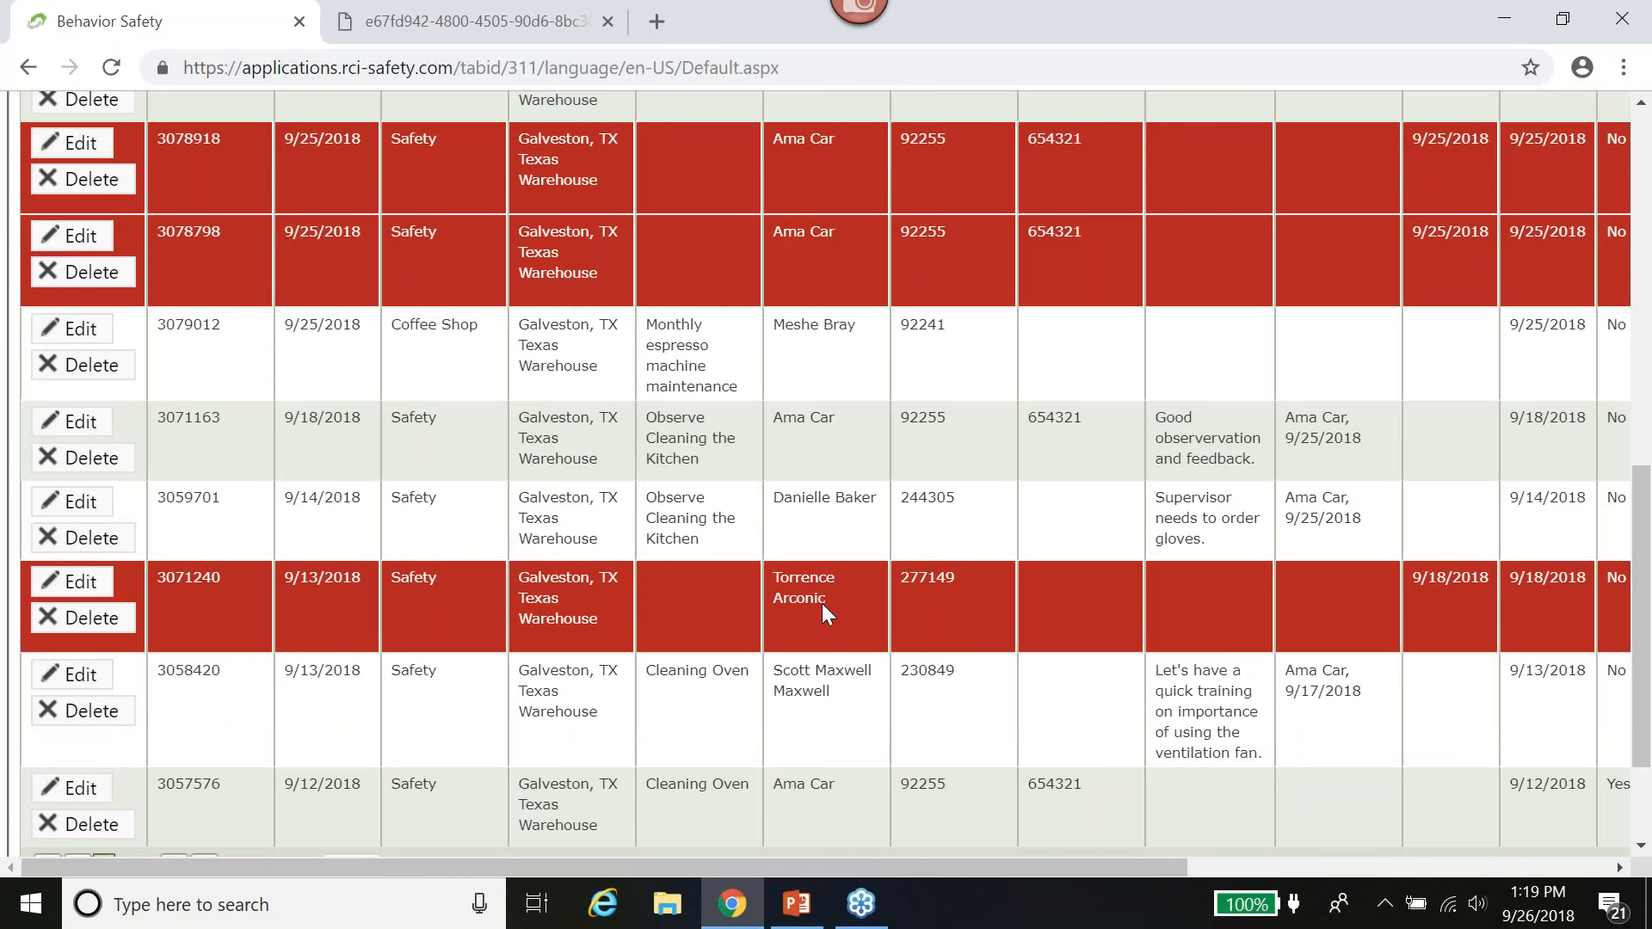
pyautogui.scroll(3, 771, 632)
pyautogui.scroll(-3, 365, 667)
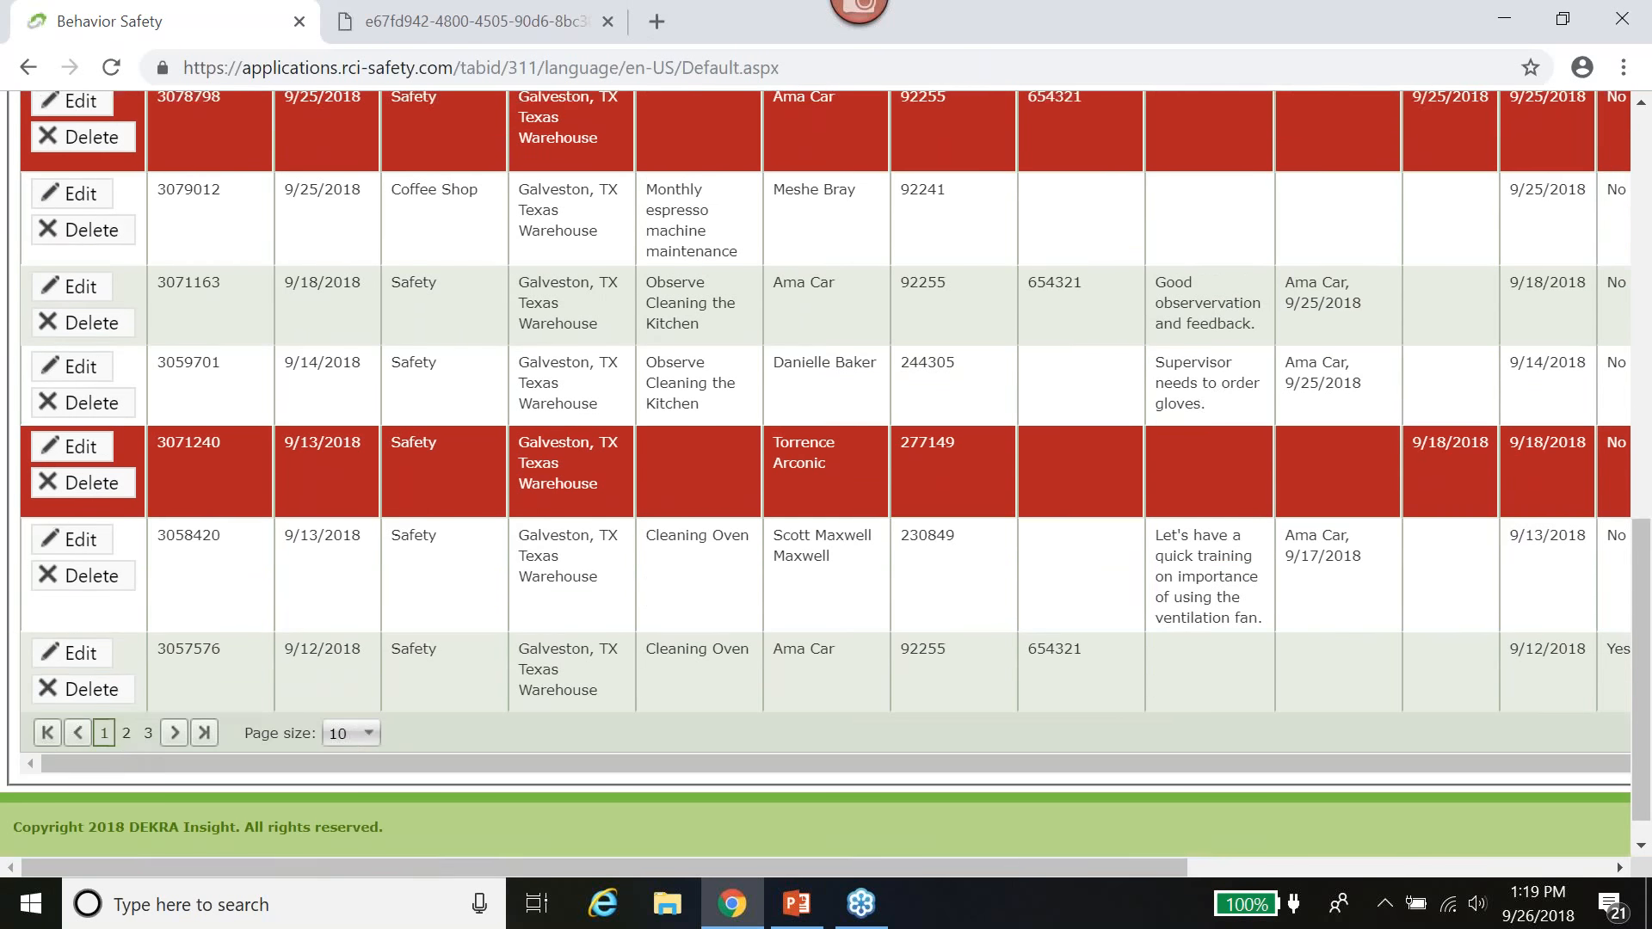
pyautogui.click(126, 698)
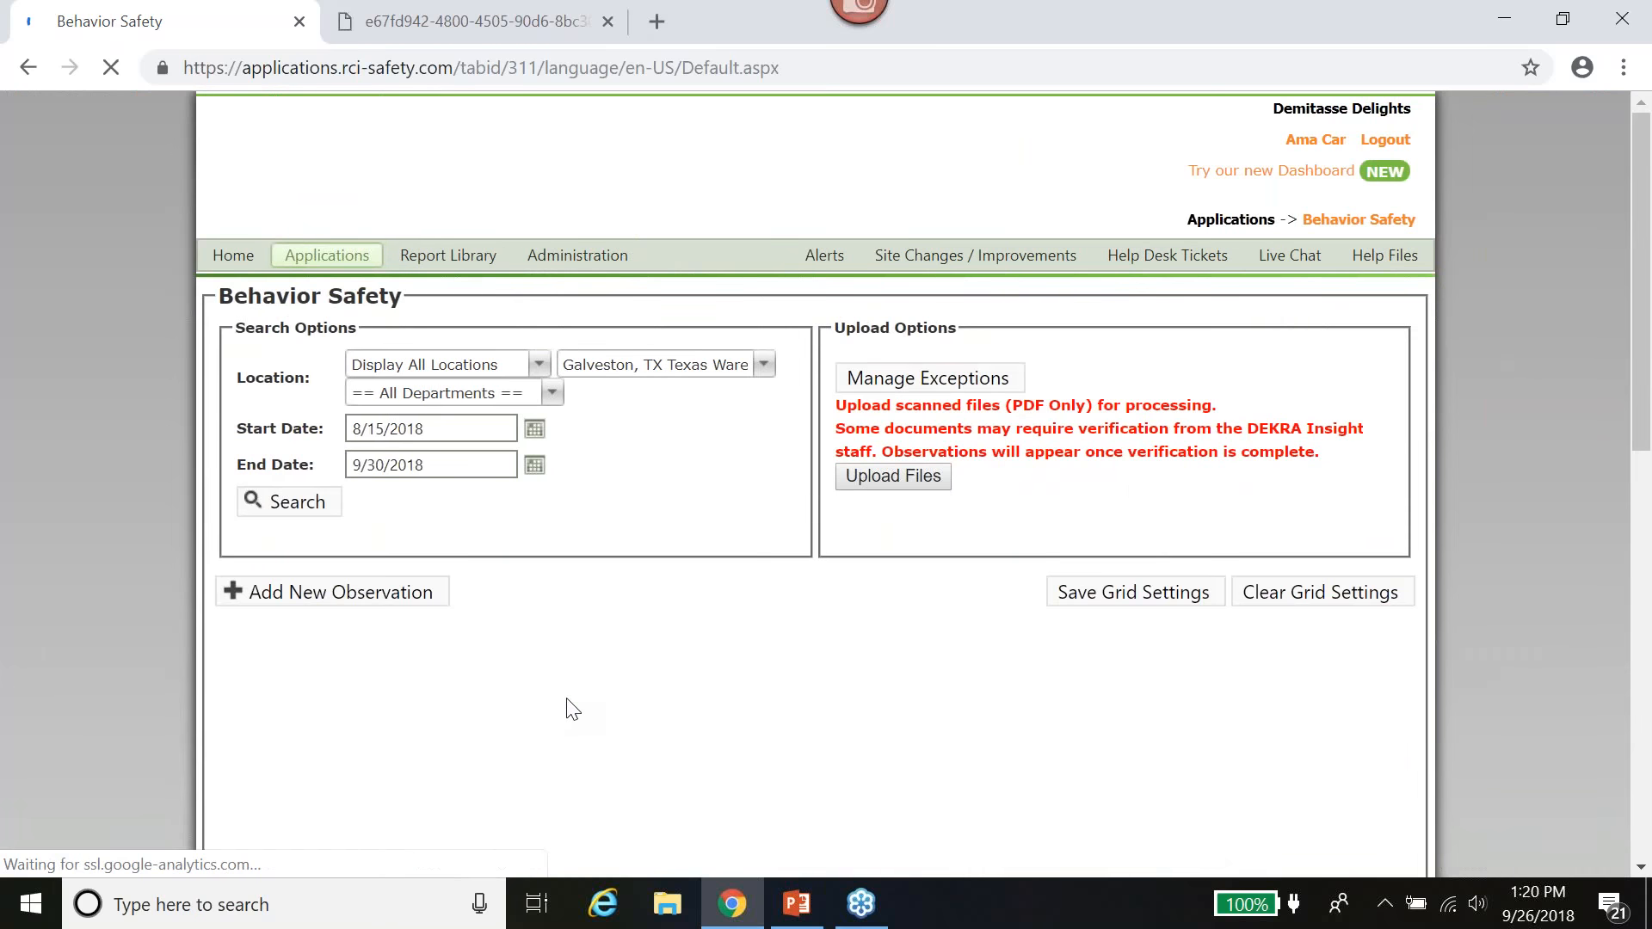
pyautogui.scroll(-3, 566, 699)
pyautogui.scroll(-5, 567, 698)
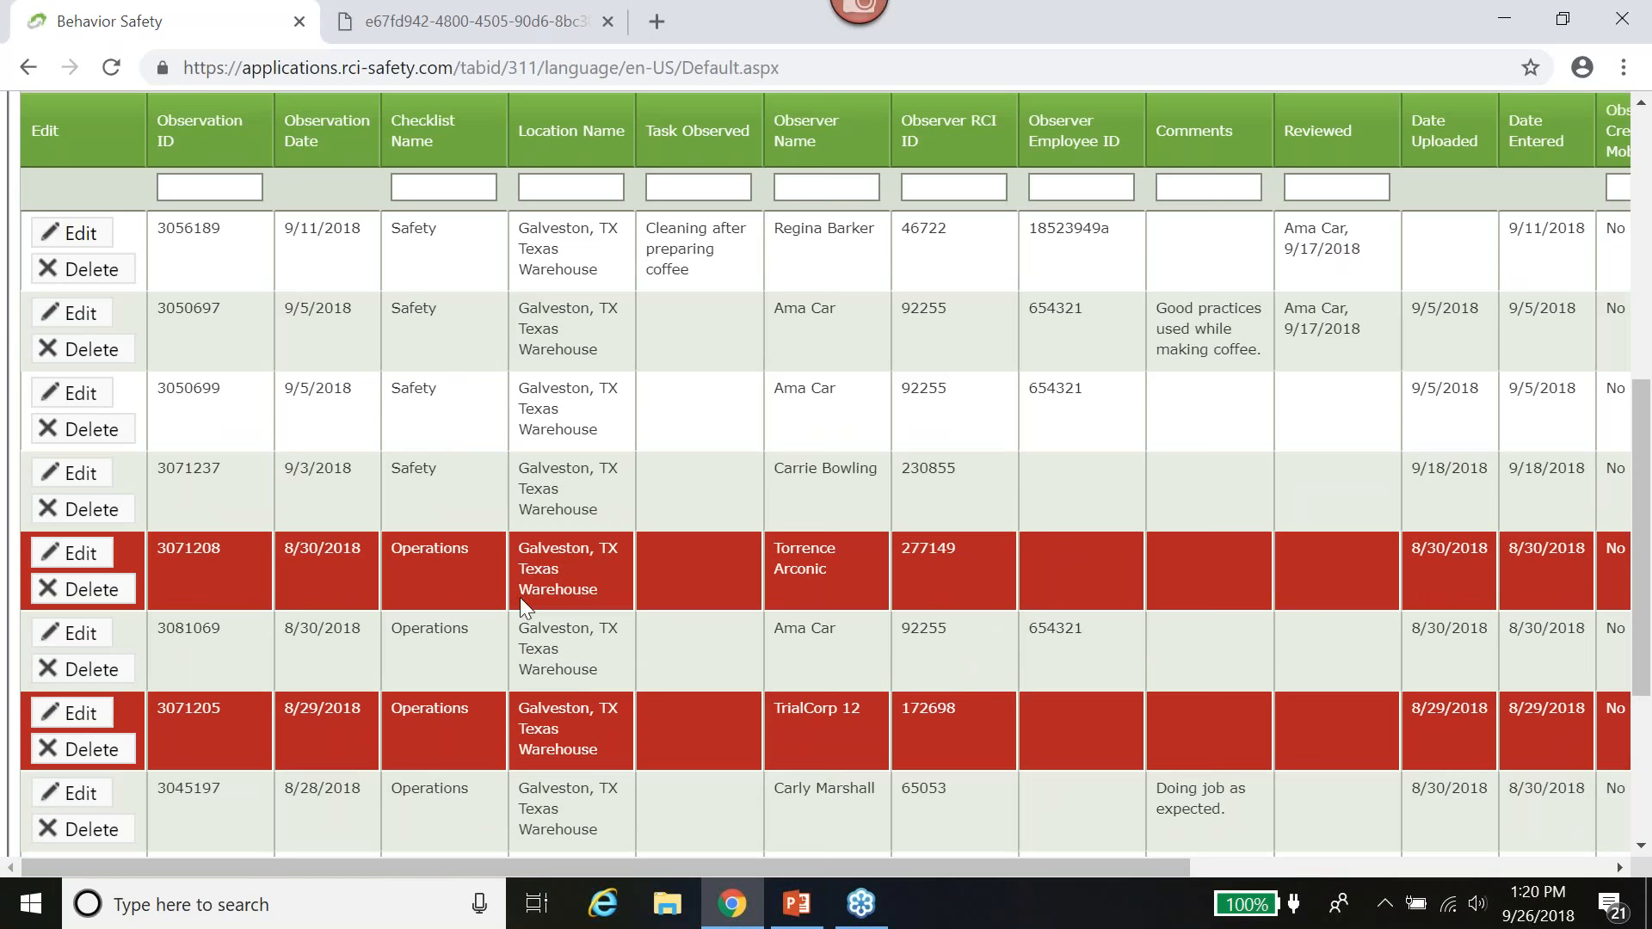
# - Switch to PowerPoint to review the "Scanning Verification – Needs Verification" slide, and return to the Behavior Safety list in Chrome
pyautogui.scroll(6, 516, 598)
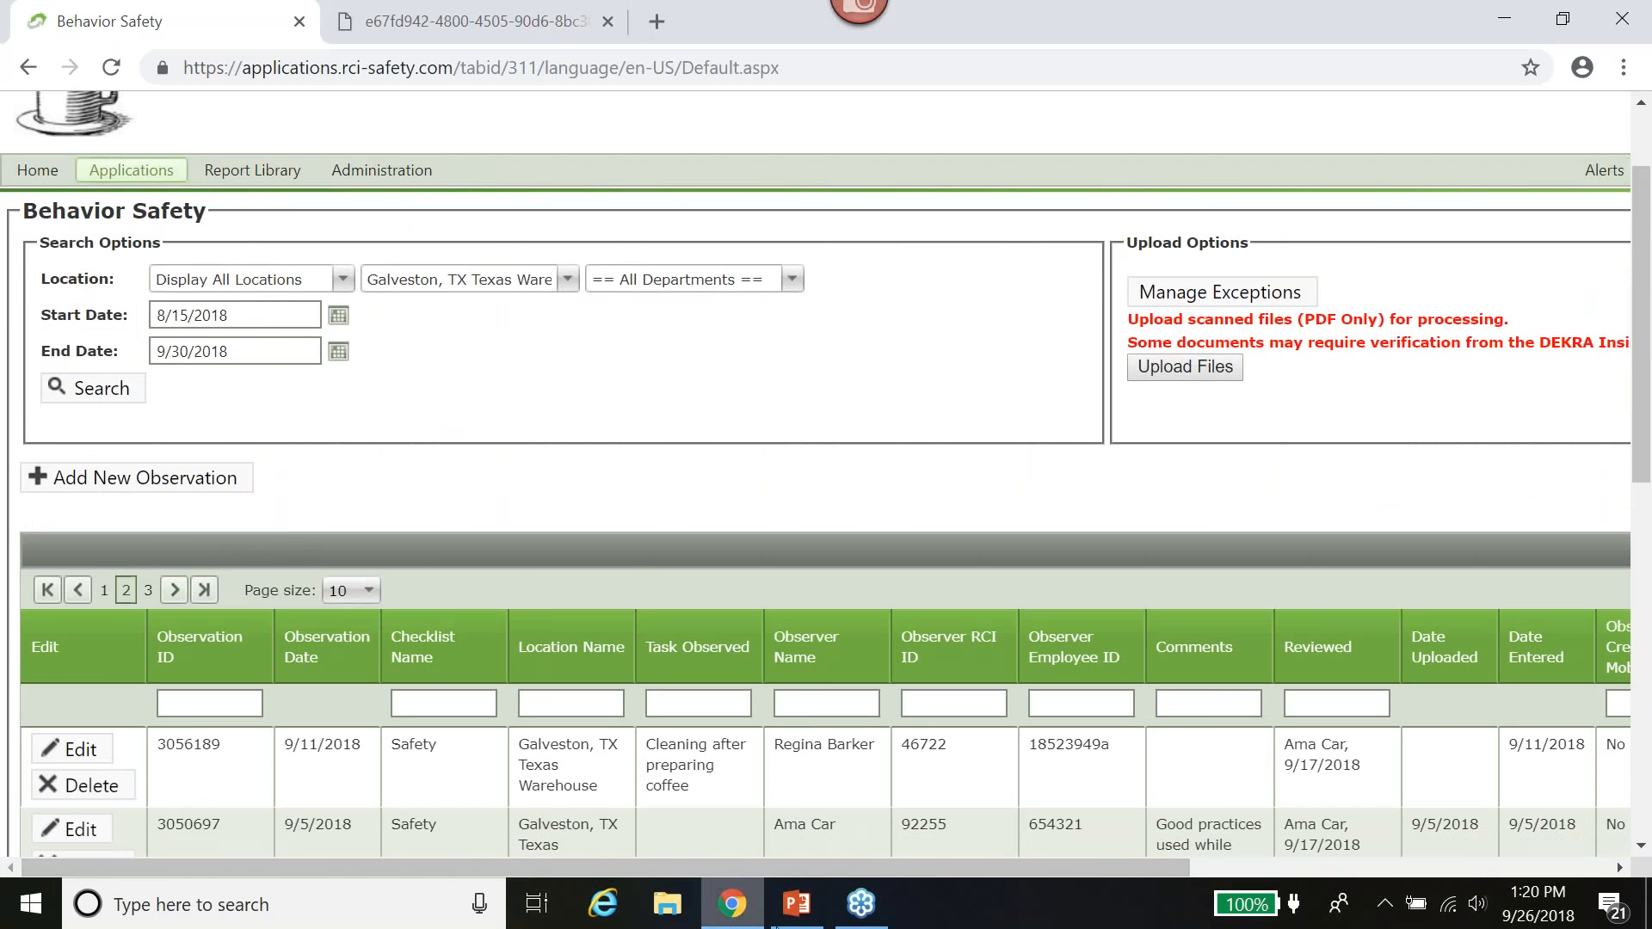
pyautogui.moveTo(798, 921)
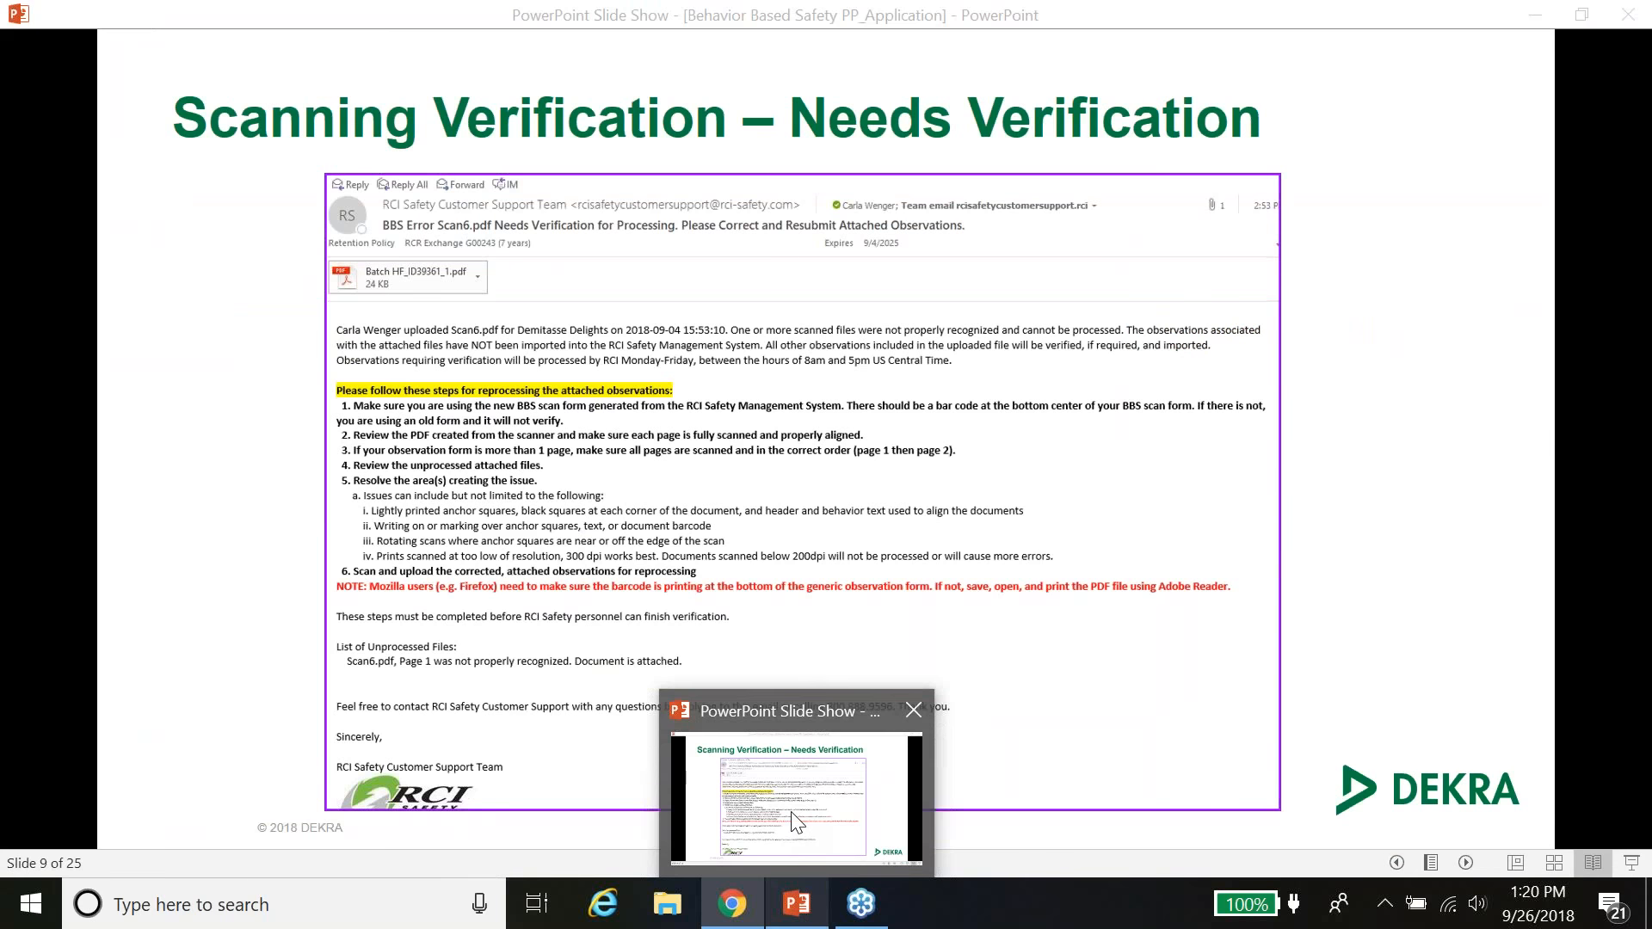
pyautogui.click(793, 816)
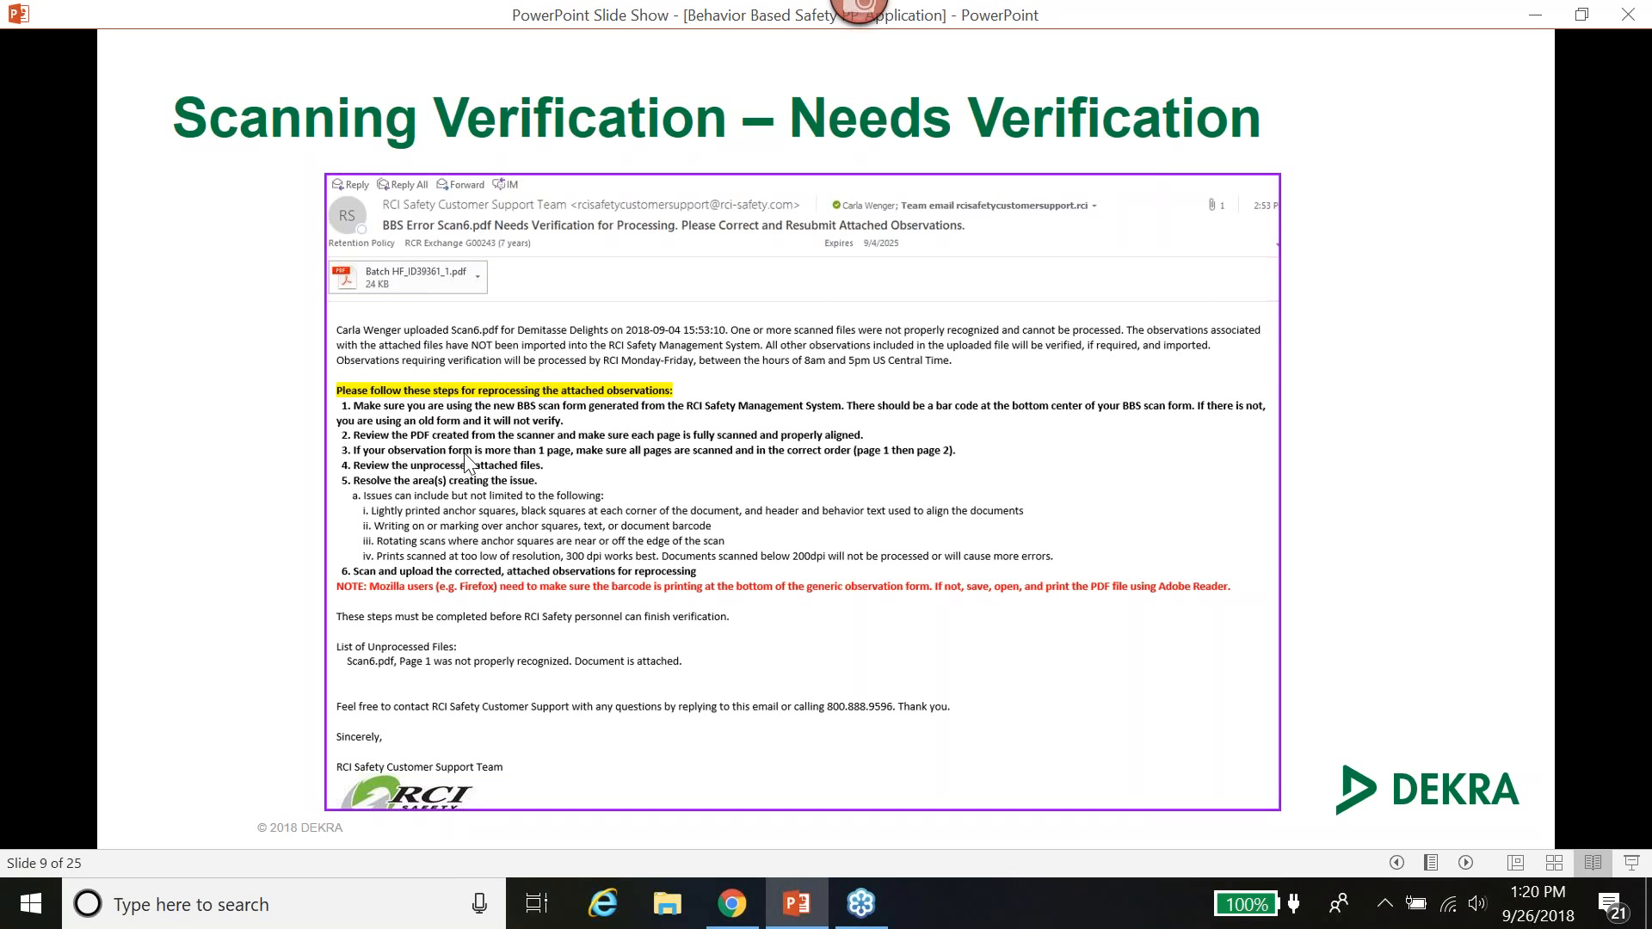
pyautogui.click(1545, 15)
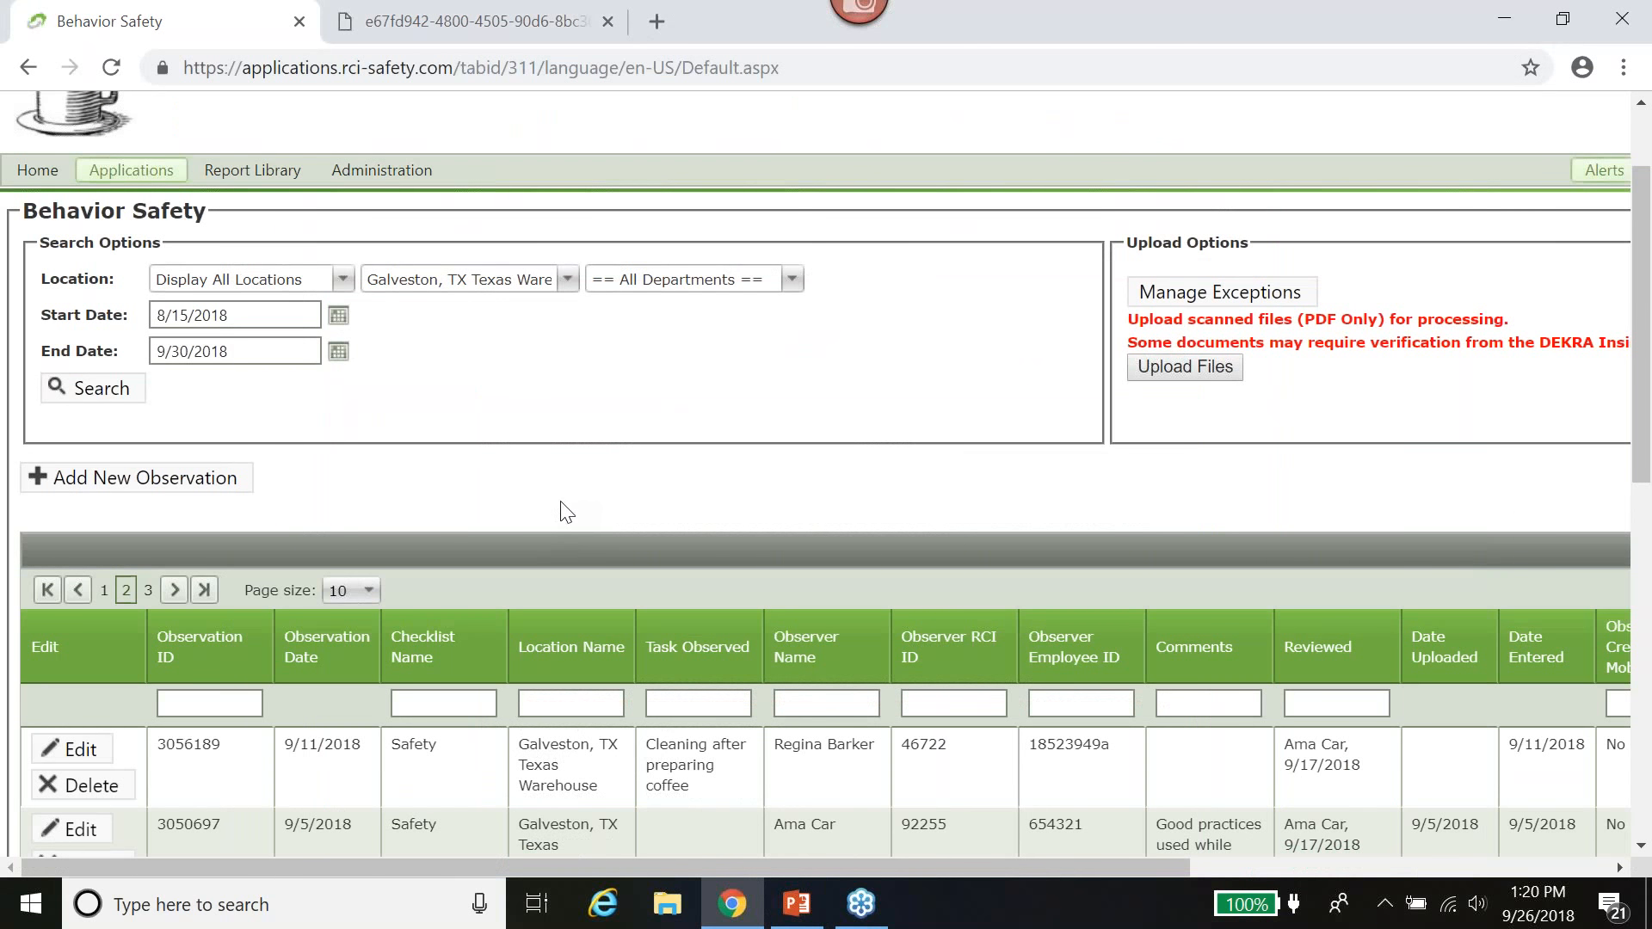
# - Open the red-highlighted 8/30/2018 Operations observation for editing and locate the behavior that is missing a response
pyautogui.scroll(-5, 568, 503)
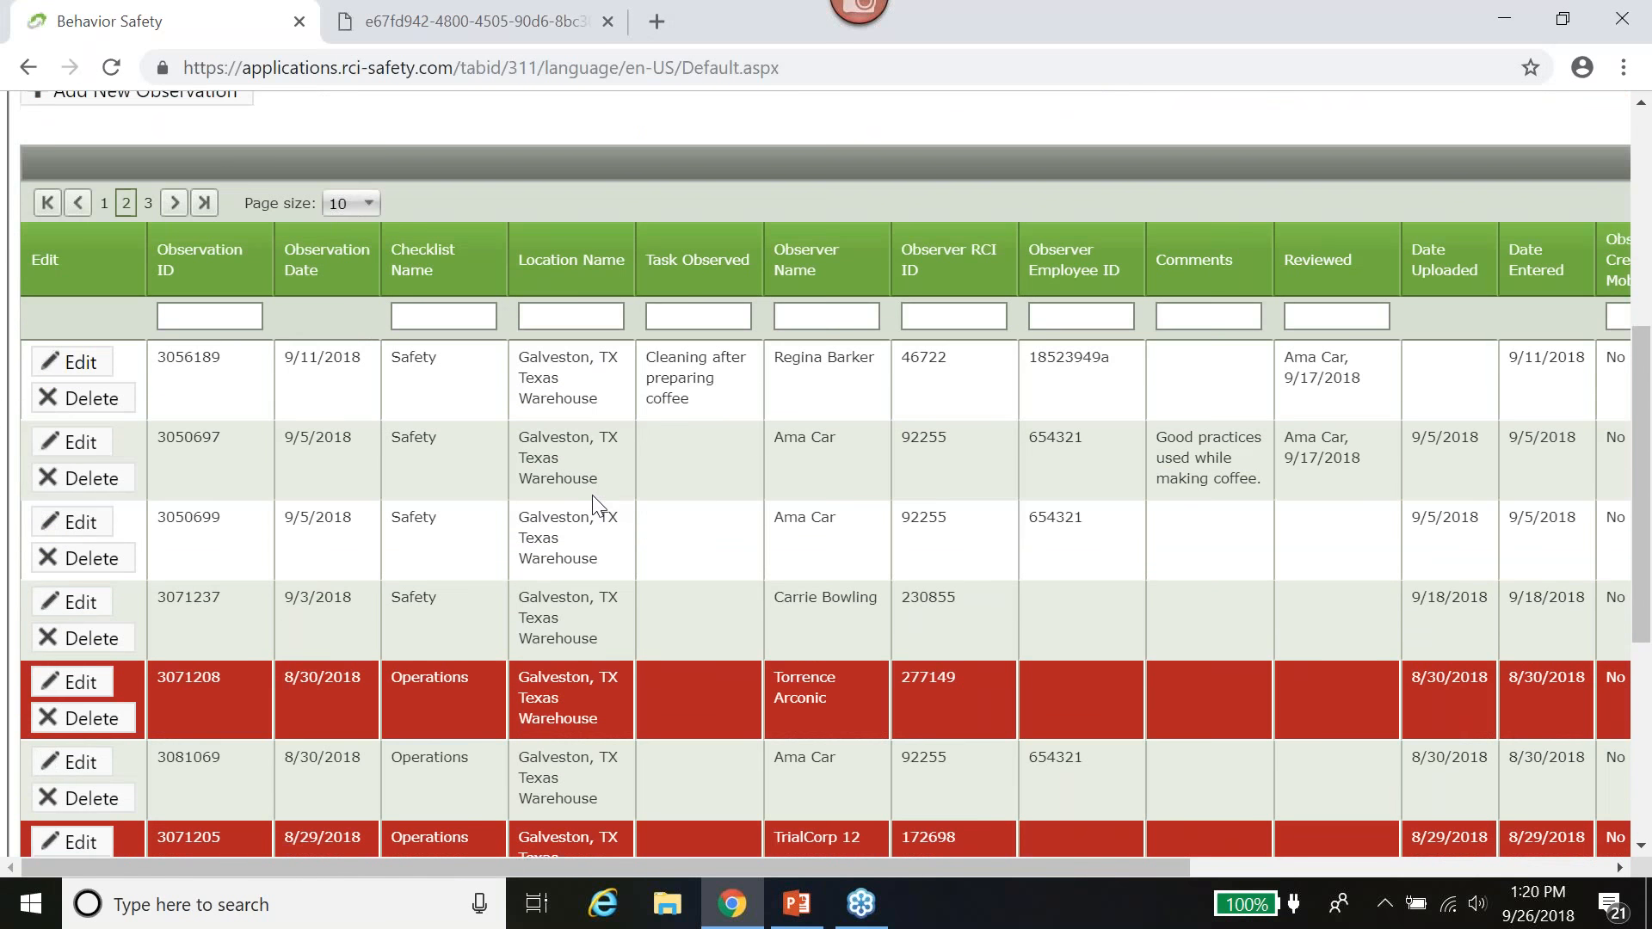
pyautogui.scroll(-2, 592, 494)
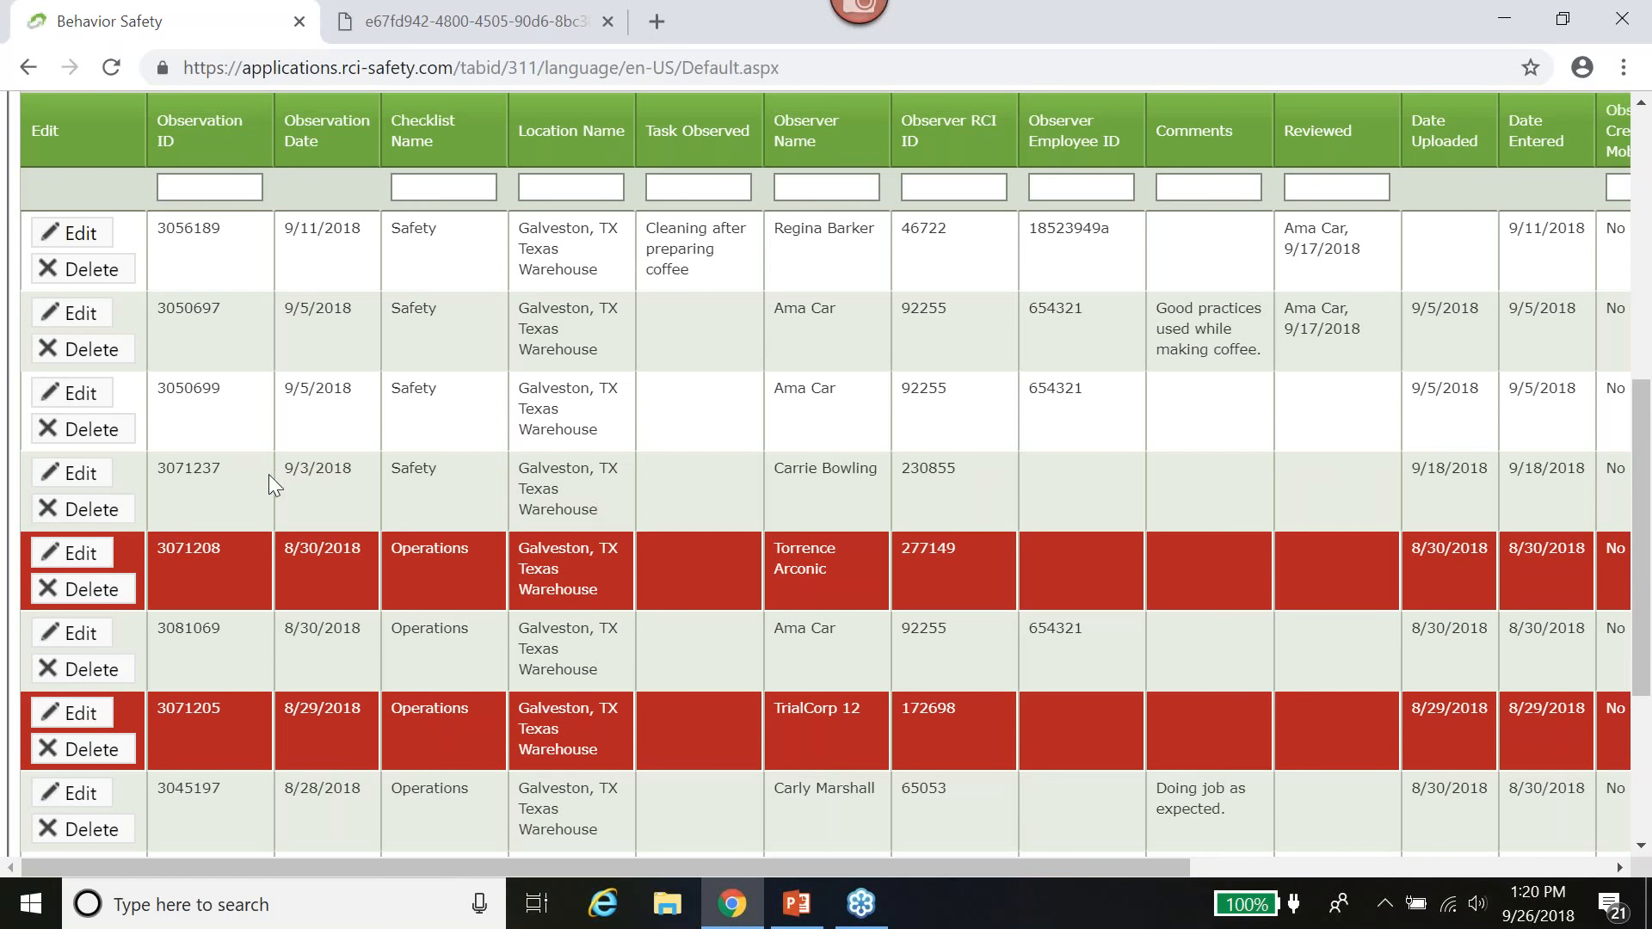
pyautogui.click(80, 568)
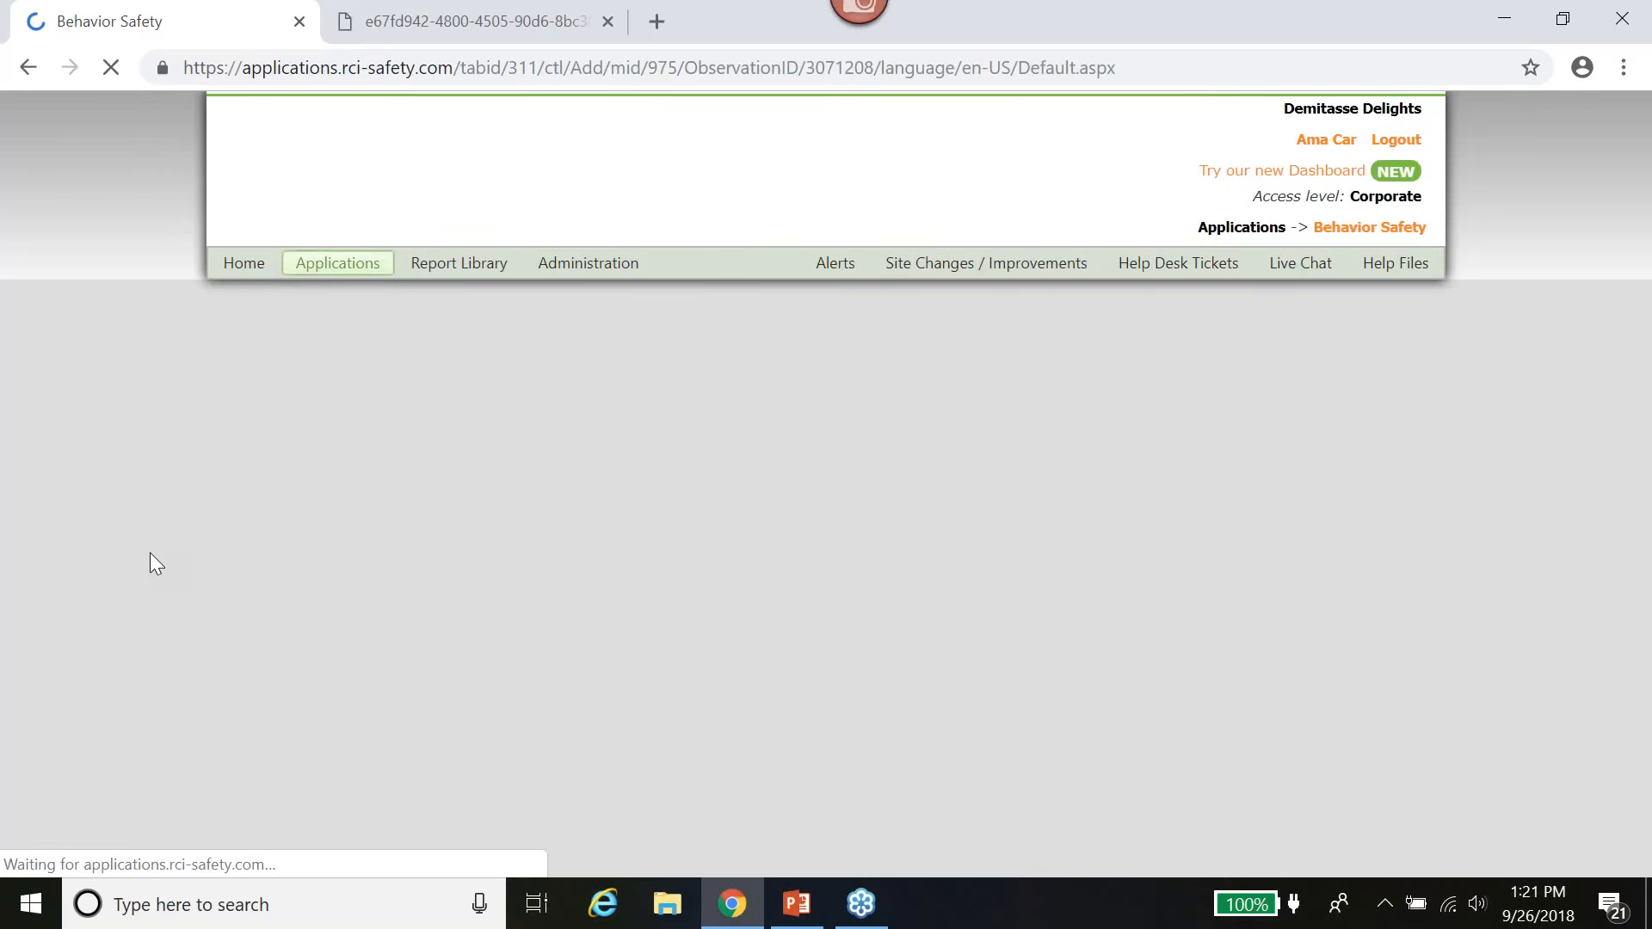
pyautogui.scroll(-1, 351, 523)
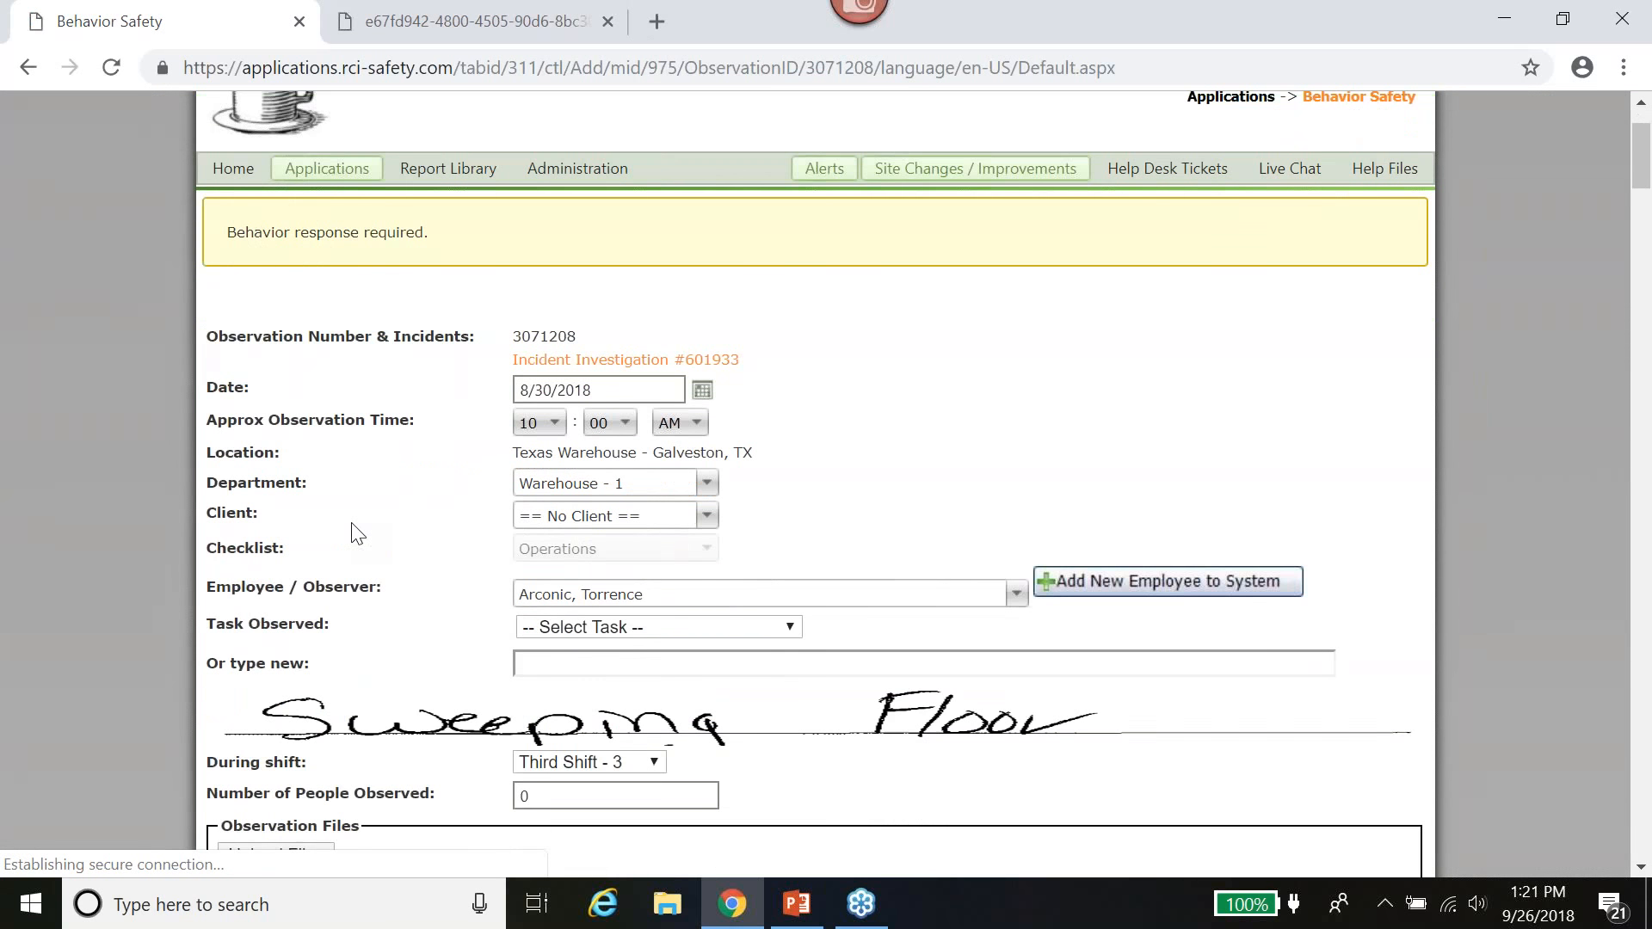
pyautogui.scroll(-1, 358, 533)
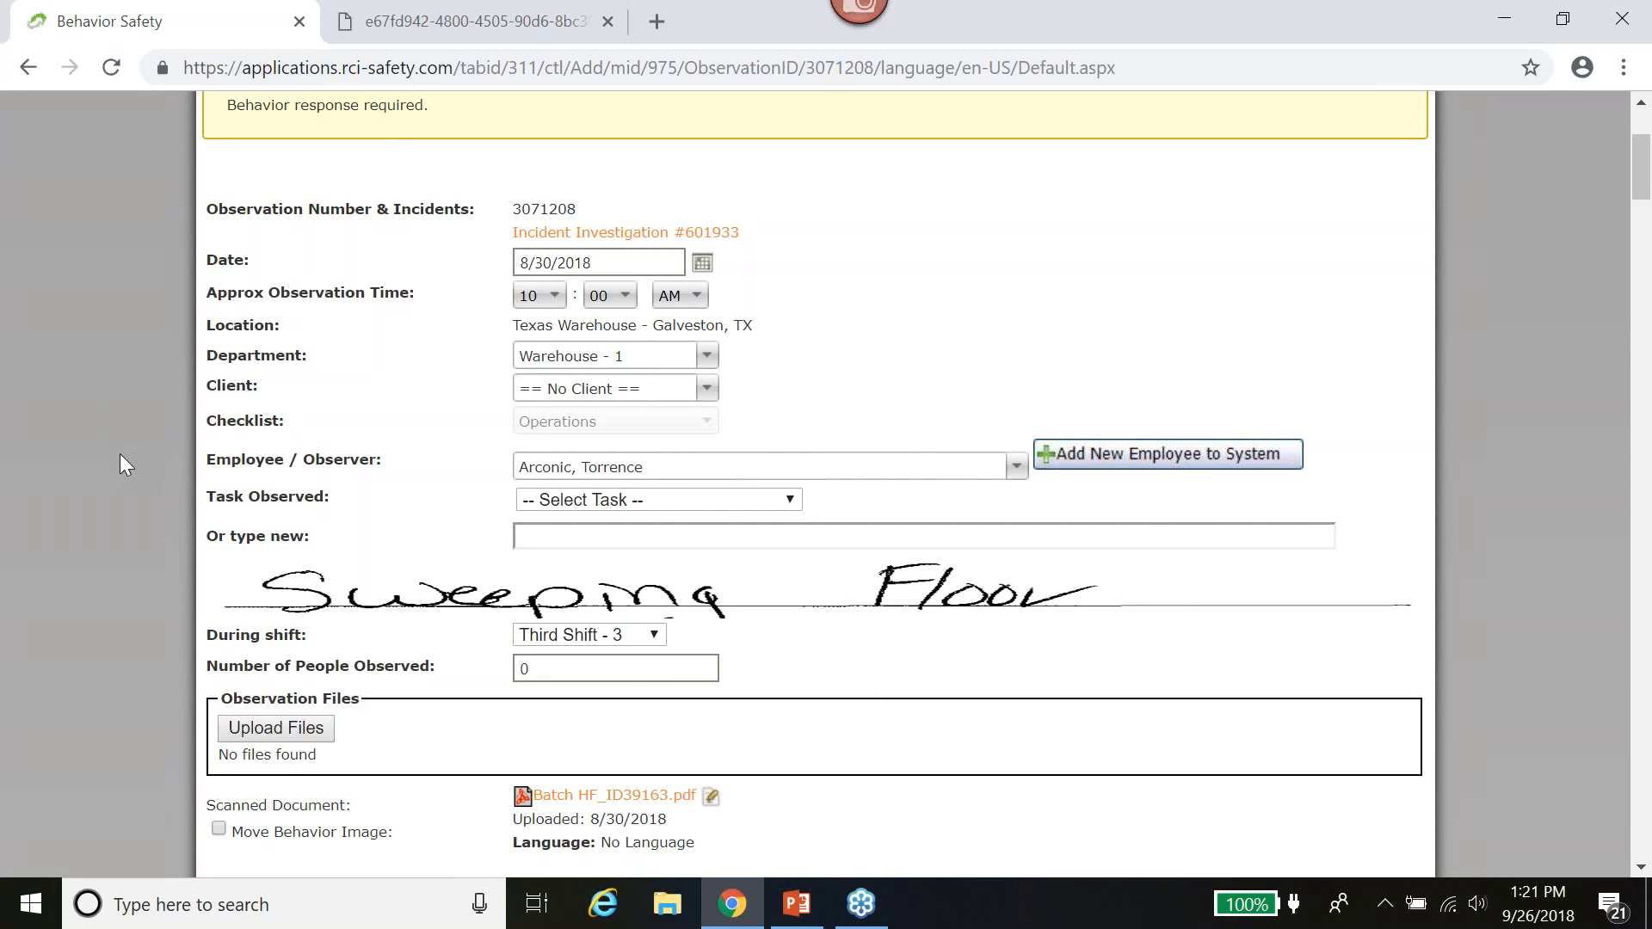
pyautogui.scroll(-5, 121, 456)
pyautogui.scroll(-4, 121, 453)
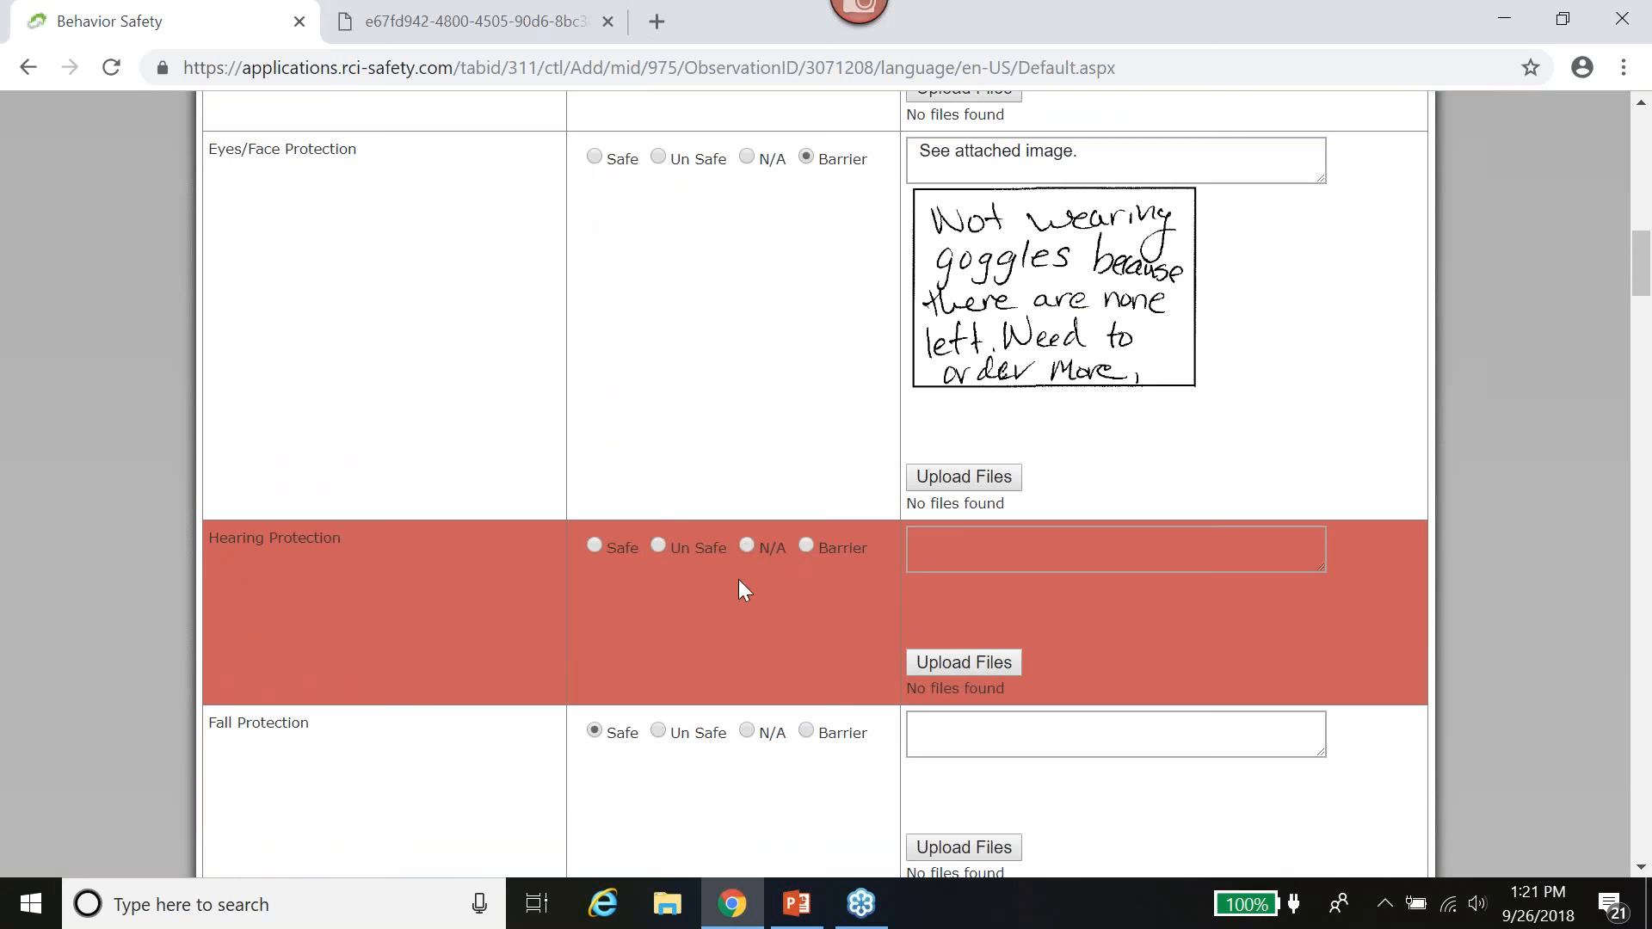
# - Open the observation's scanned document Batch HF_ID39163.pdf and examine the handwritten marks for Hearing Protection
pyautogui.scroll(6, 739, 580)
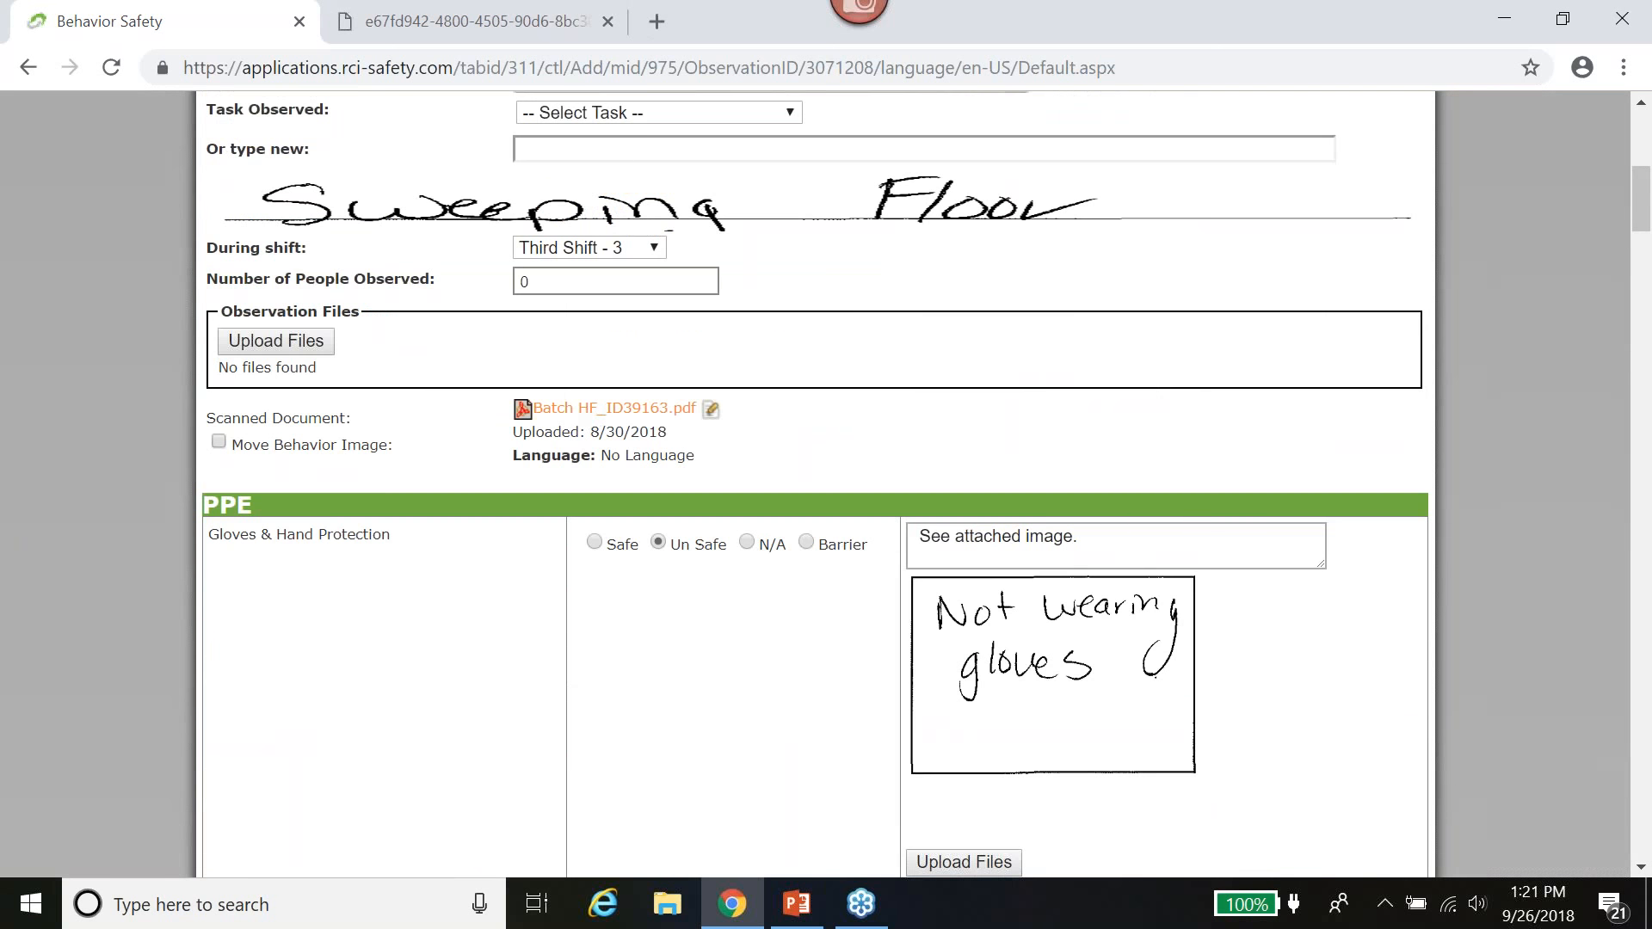
pyautogui.click(603, 408)
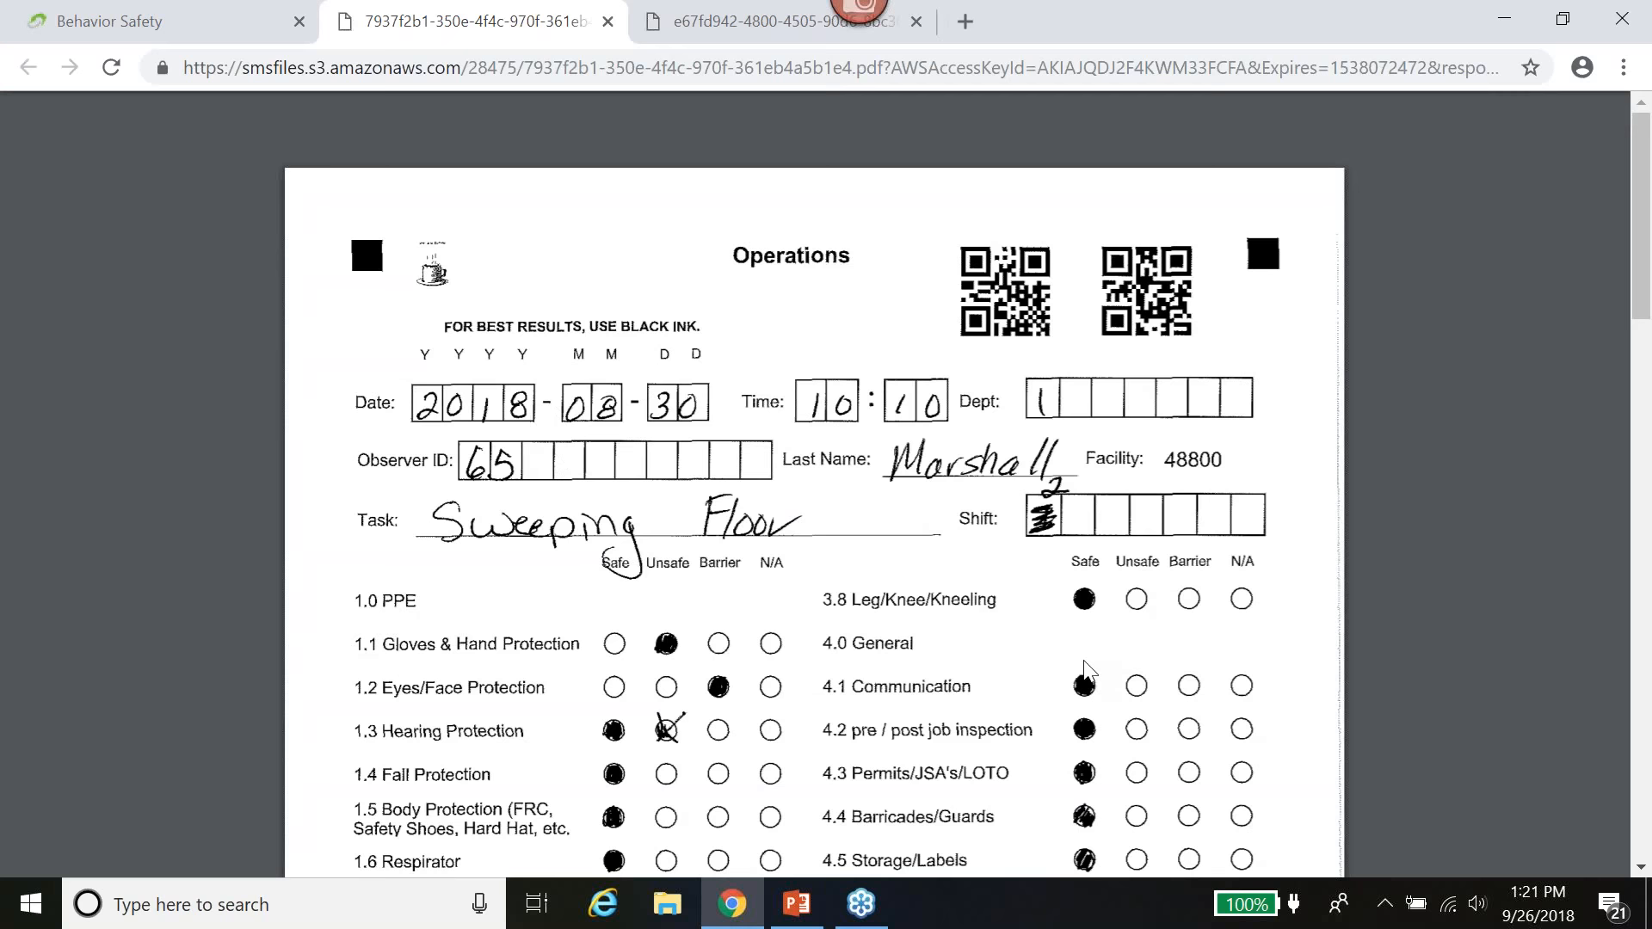
pyautogui.scroll(-3, 950, 503)
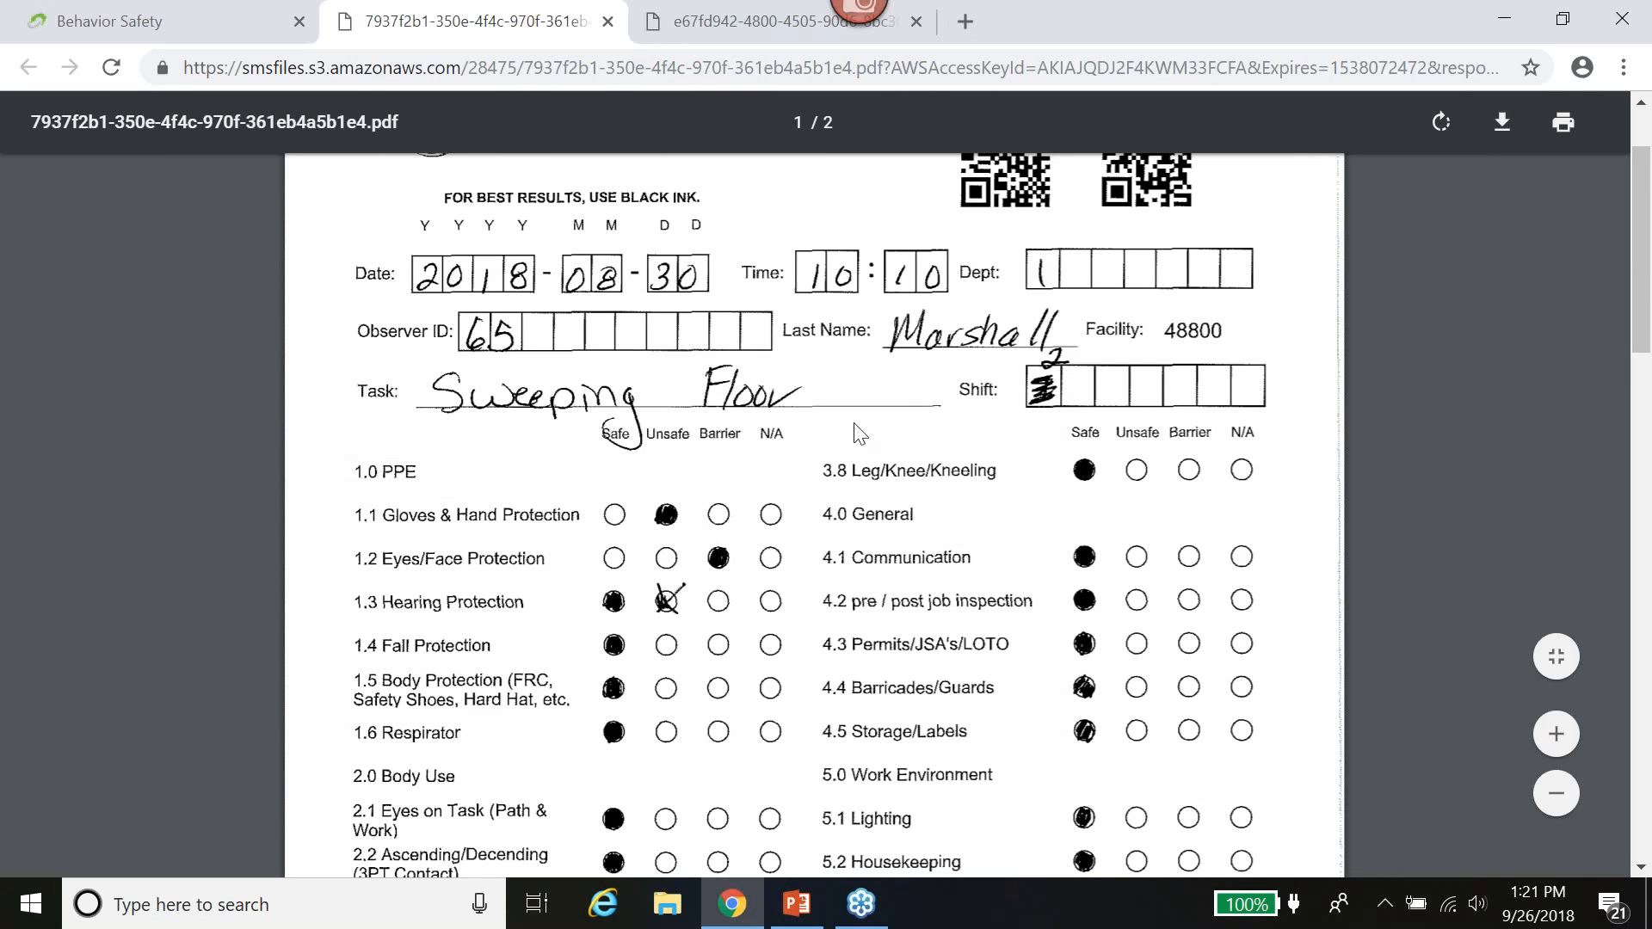
pyautogui.scroll(-2, 801, 555)
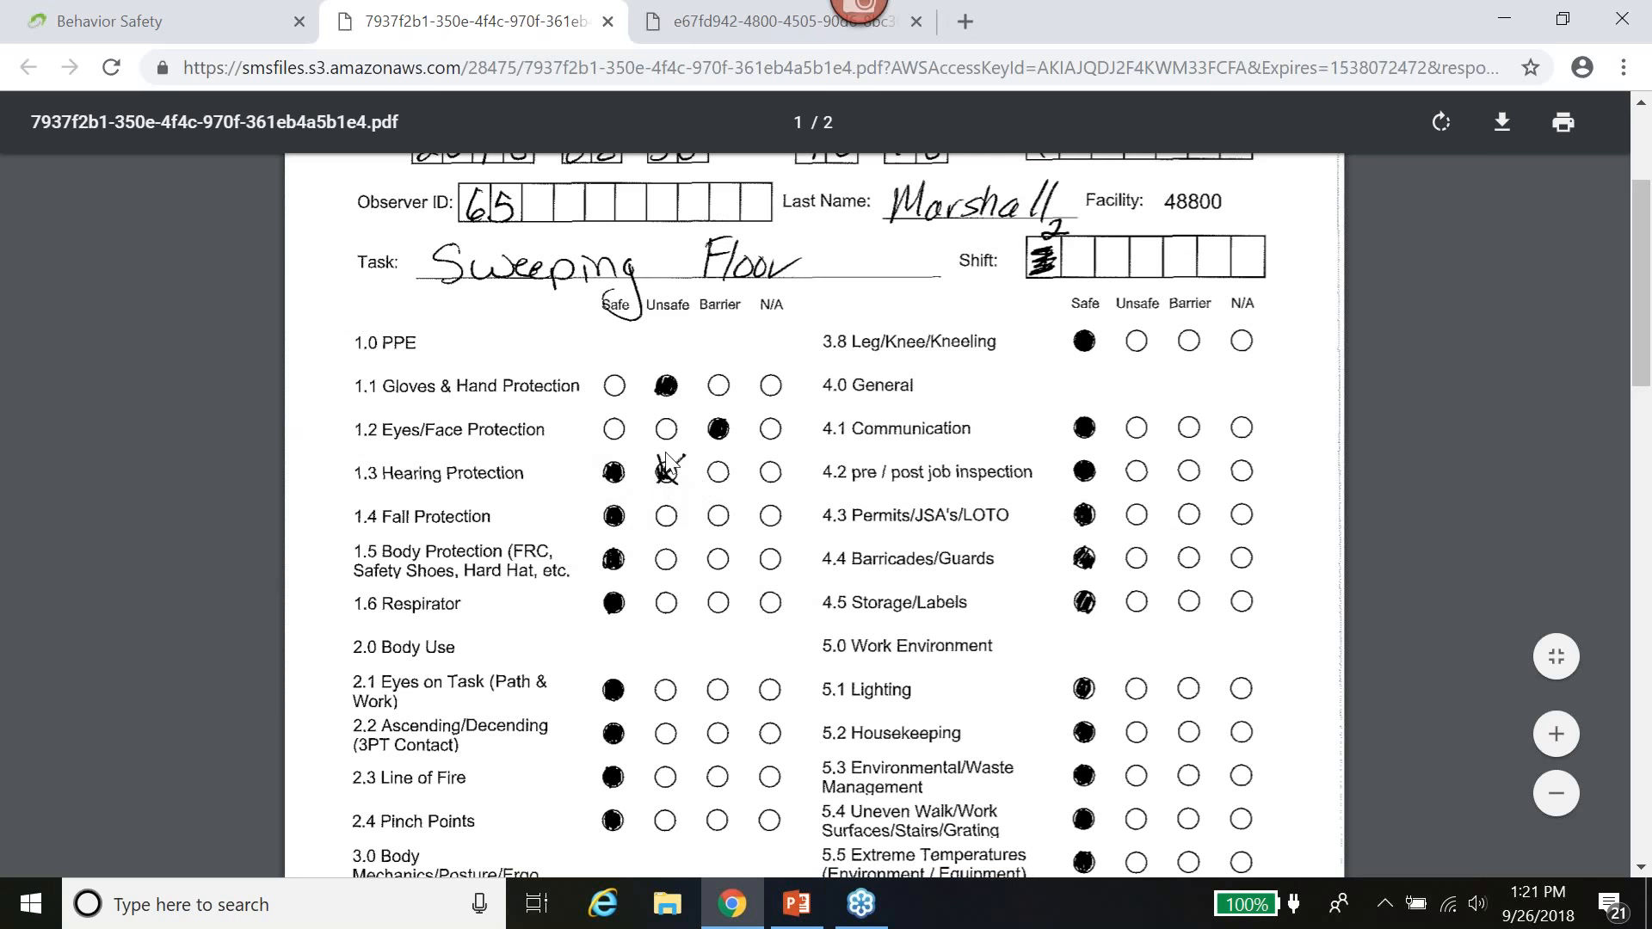
# - Return to the observation form, set the Hearing Protection response to Safe, and save the observation
pyautogui.click(230, 21)
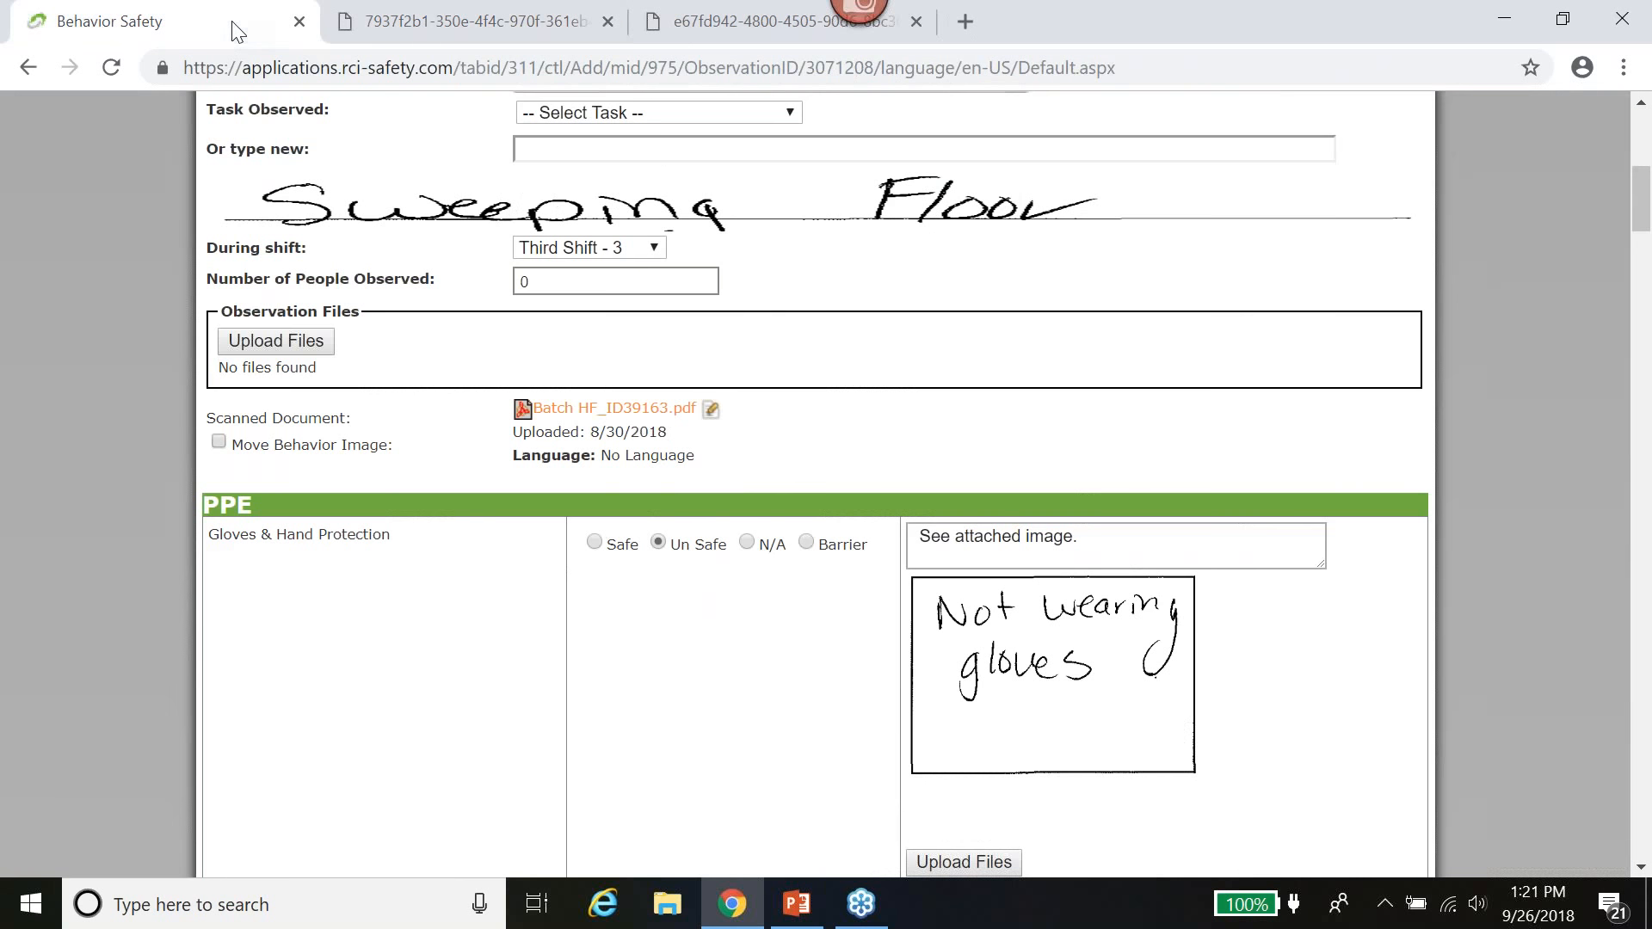
pyautogui.scroll(-9, 751, 499)
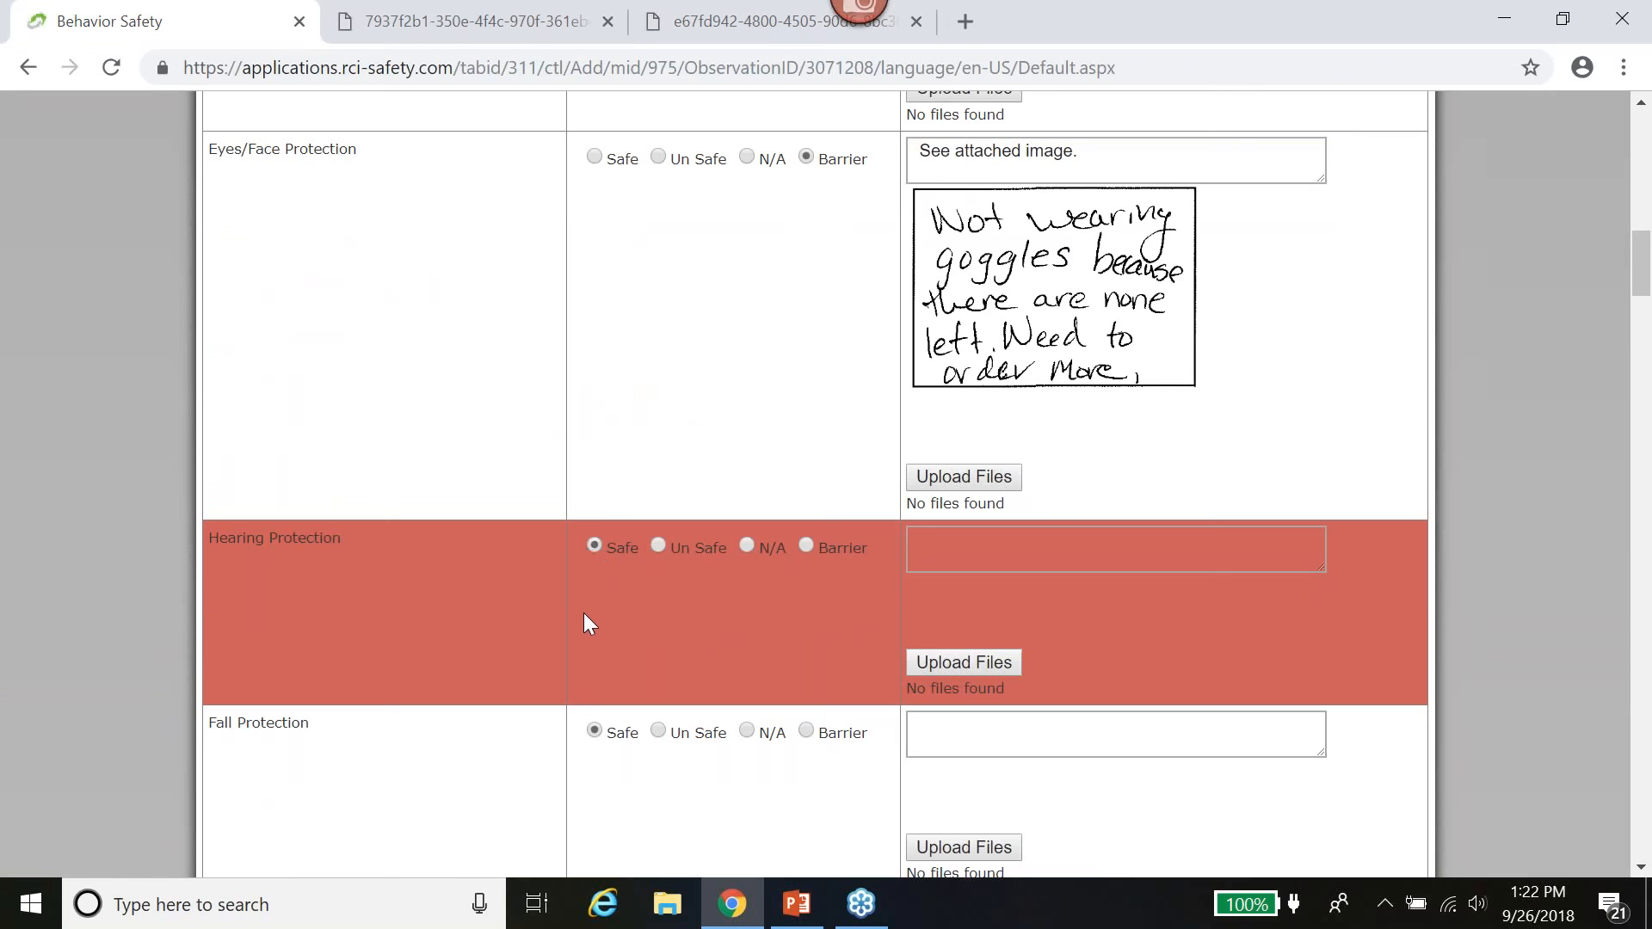
pyautogui.scroll(-11, 585, 619)
pyautogui.scroll(-20, 585, 620)
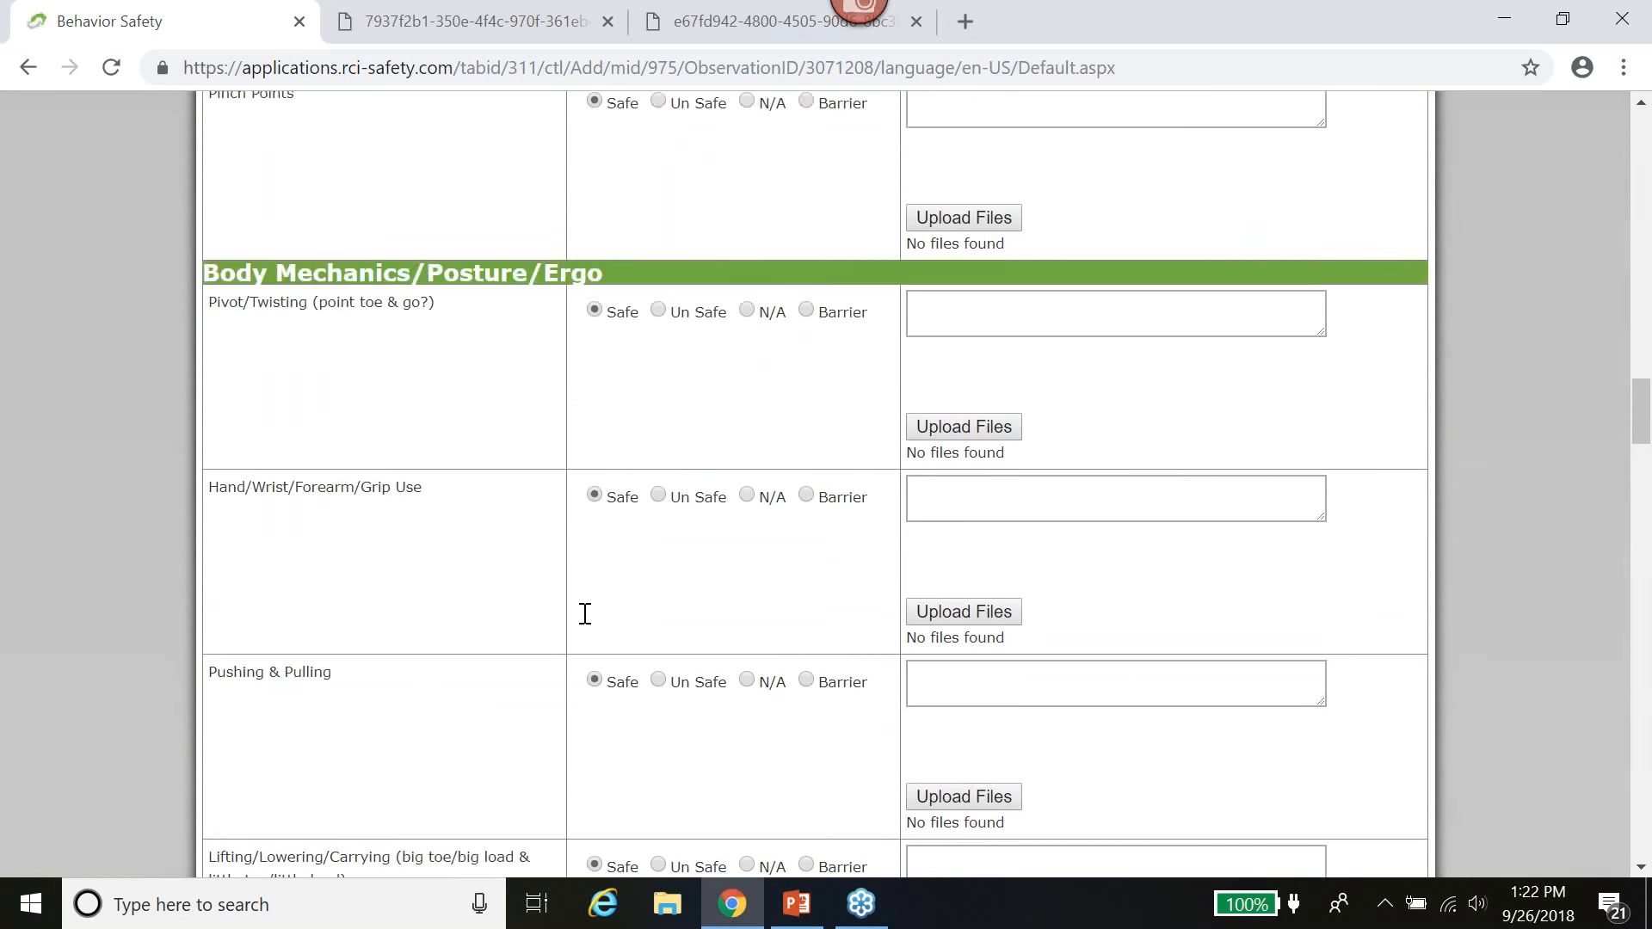
pyautogui.scroll(-20, 448, 671)
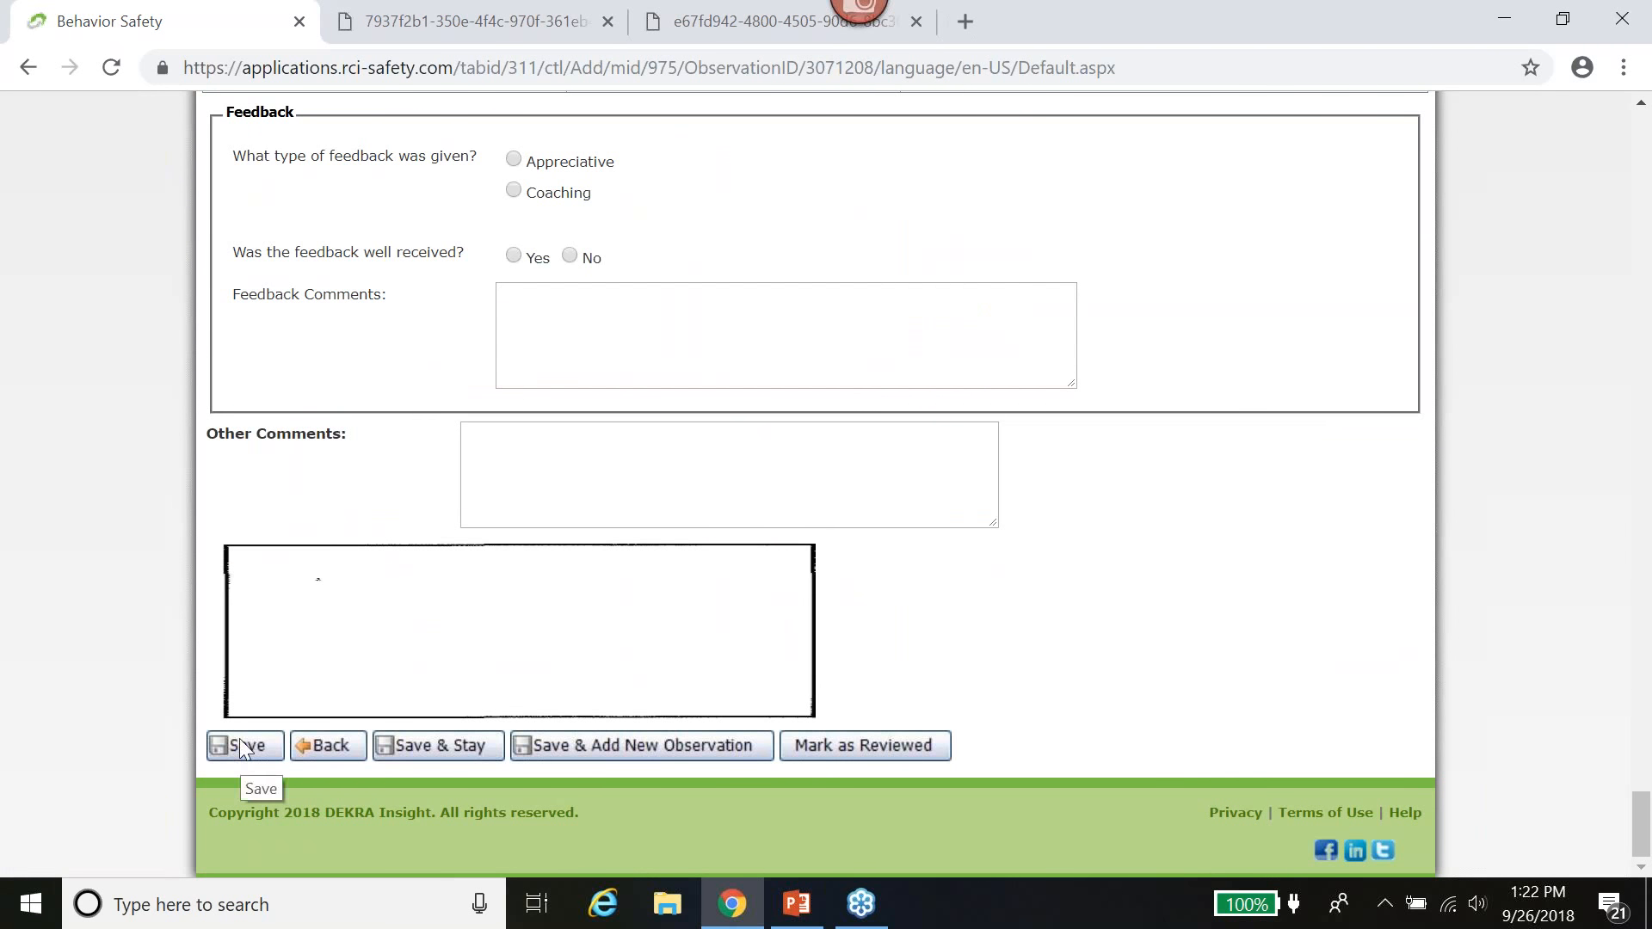
pyautogui.click(231, 746)
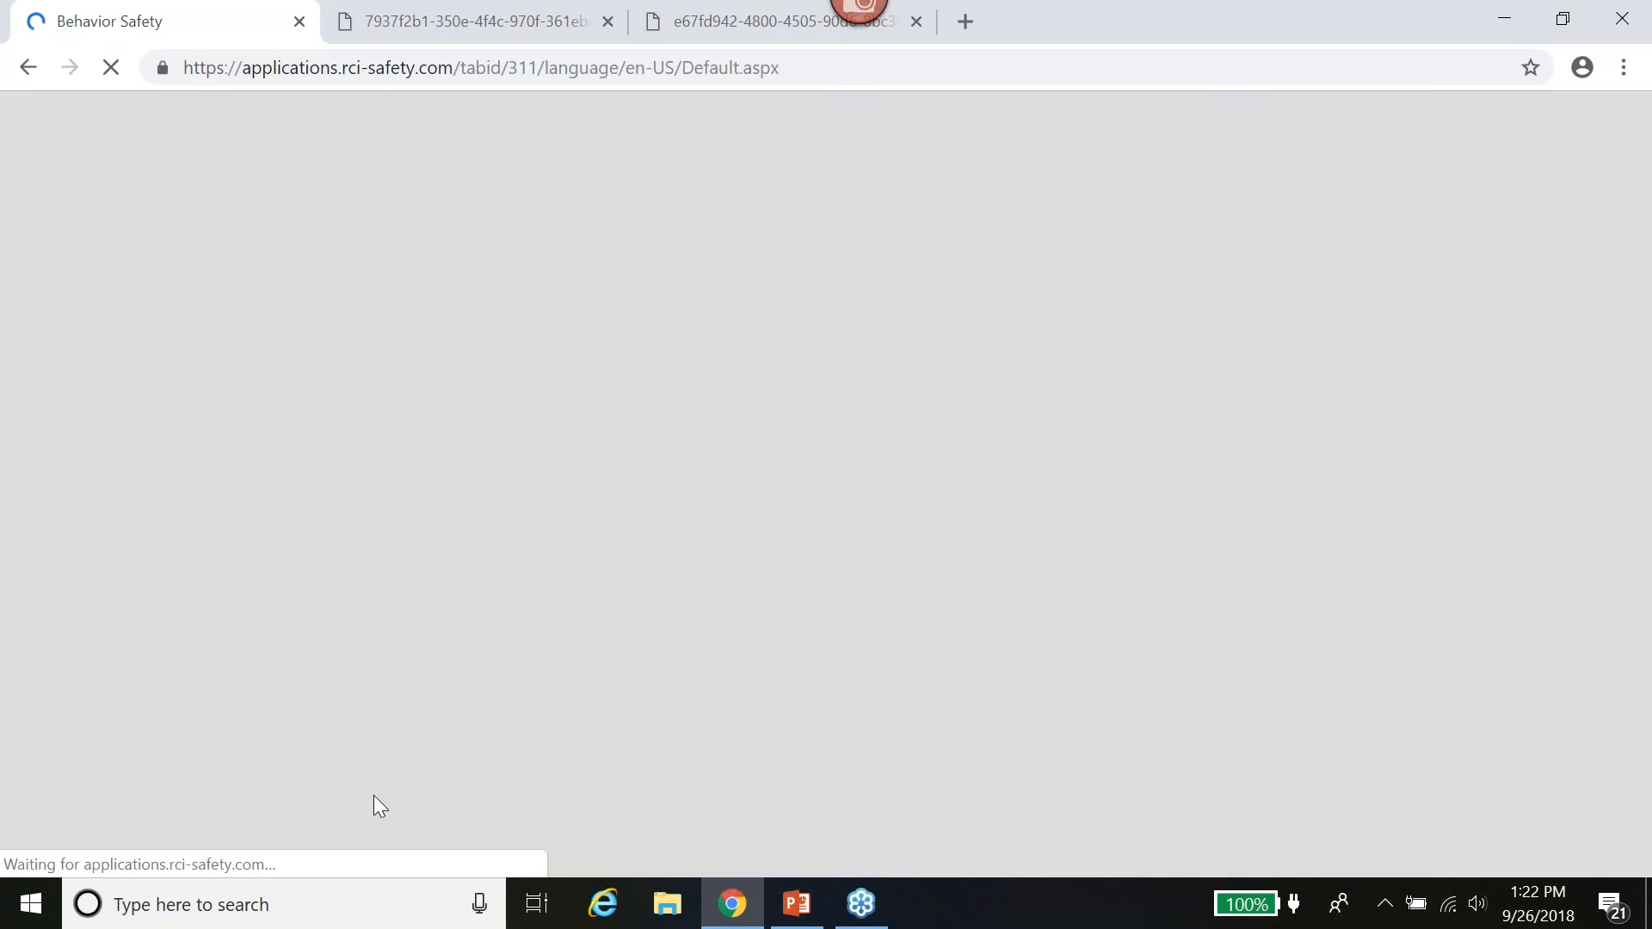
# - Check the highlighting of the saved 8/30/2018 Operations observation in the Behavior Safety list
pyautogui.scroll(-9, 502, 689)
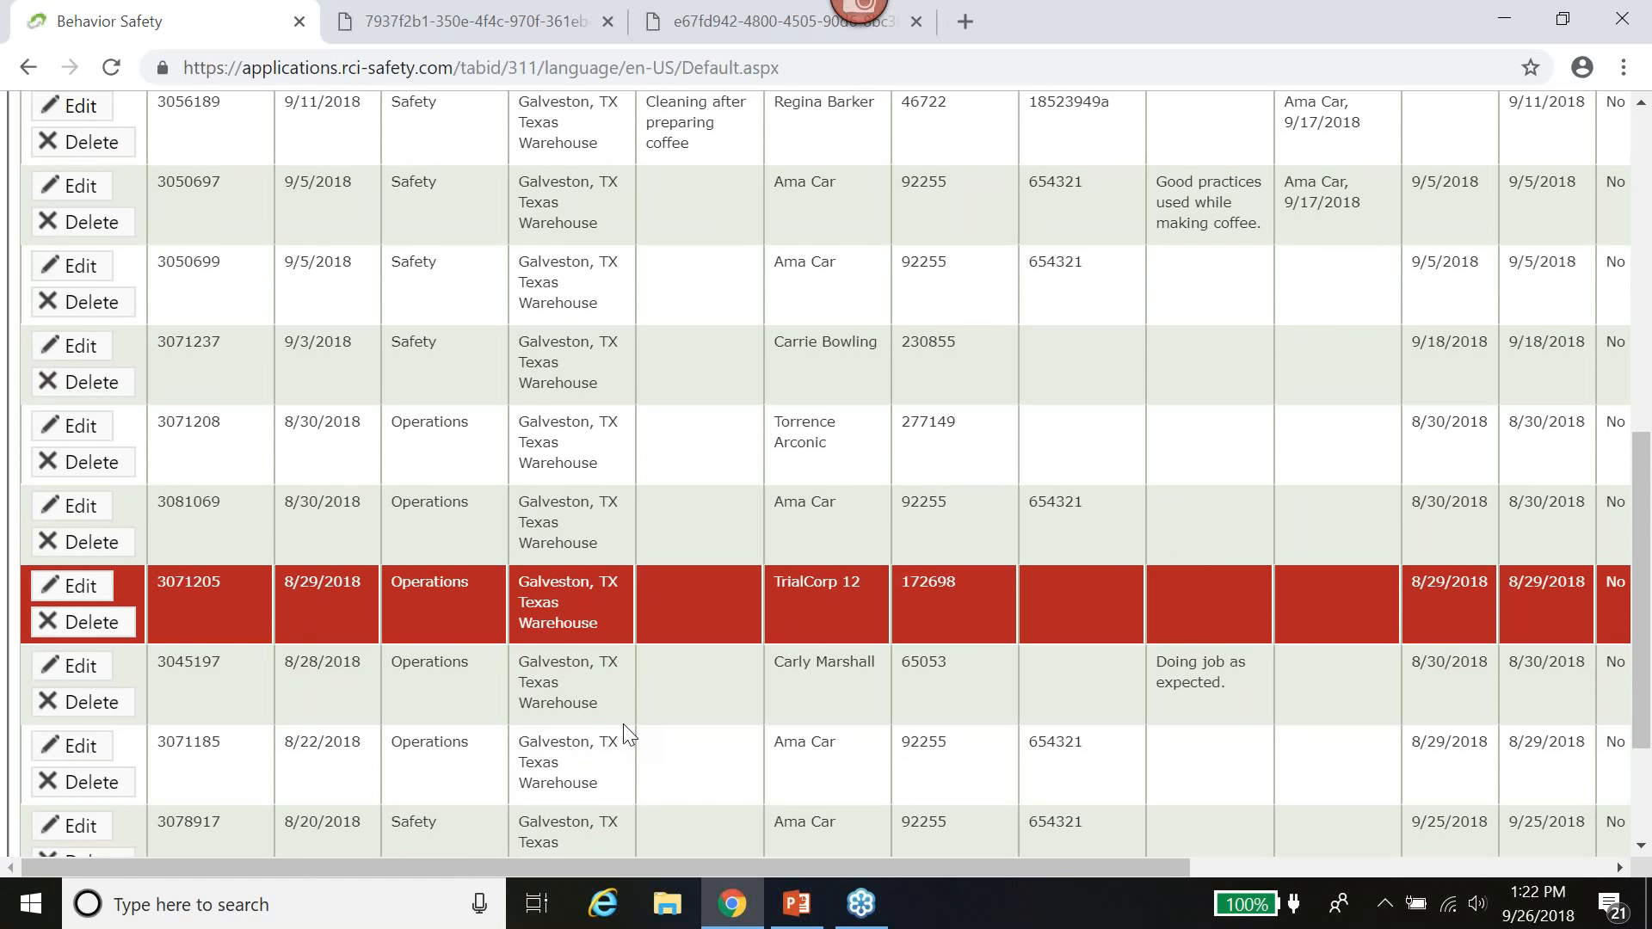
pyautogui.scroll(6, 623, 731)
pyautogui.scroll(3, 623, 725)
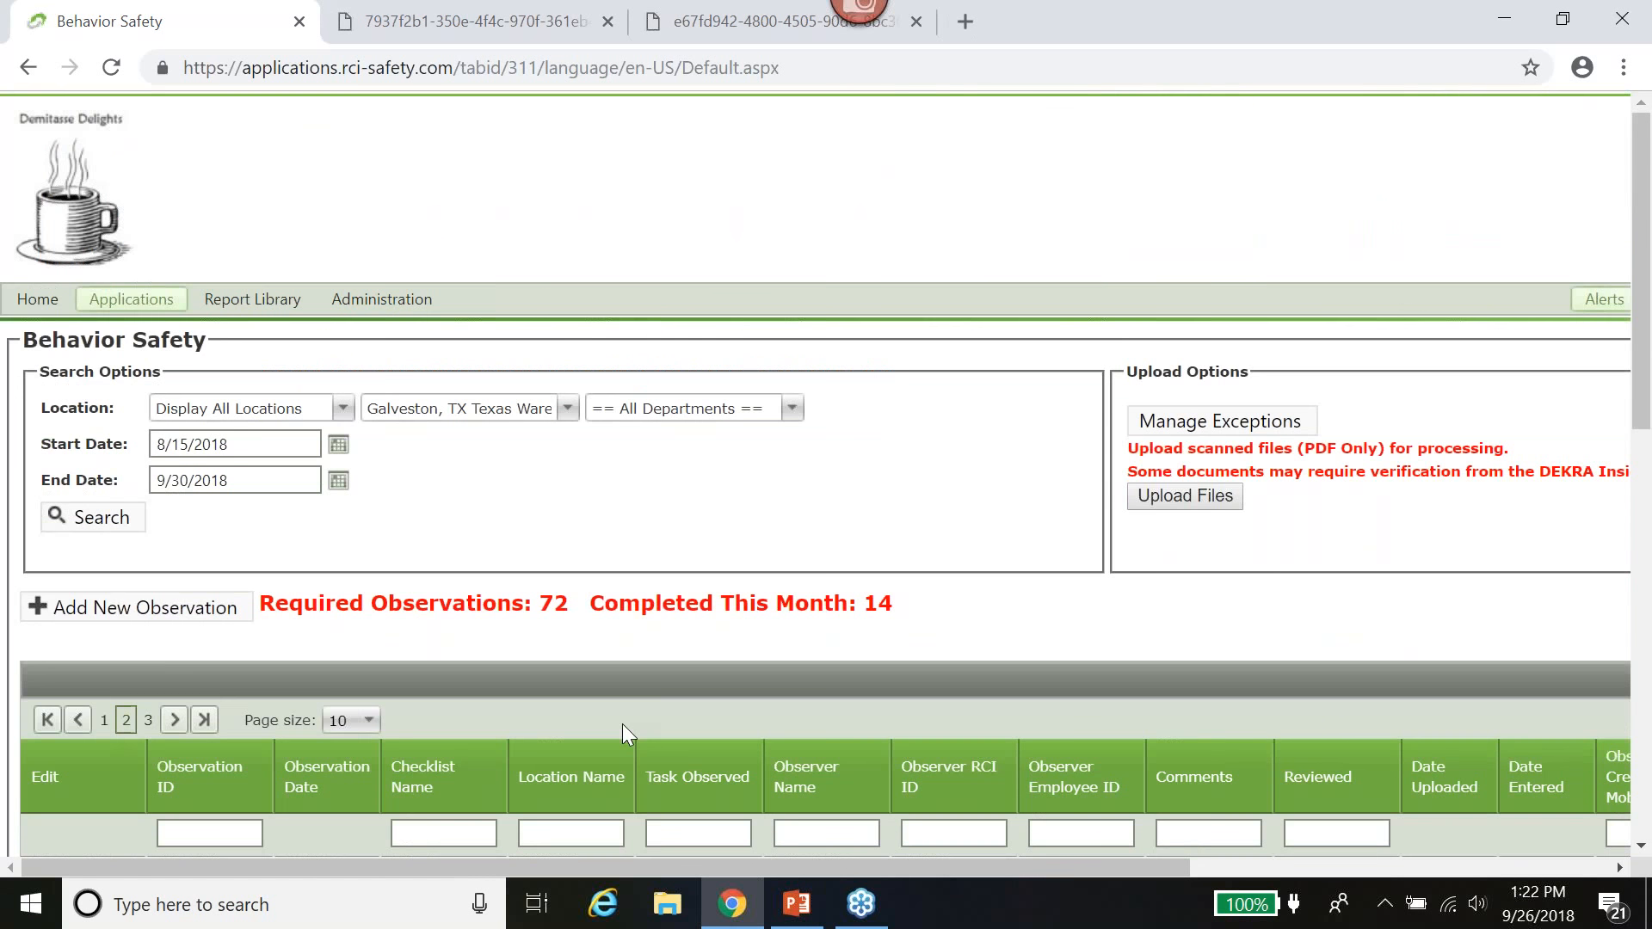
# - Switch to PowerPoint and advance past the "Scanning Verification – Needs Verification" slide
pyautogui.click(803, 919)
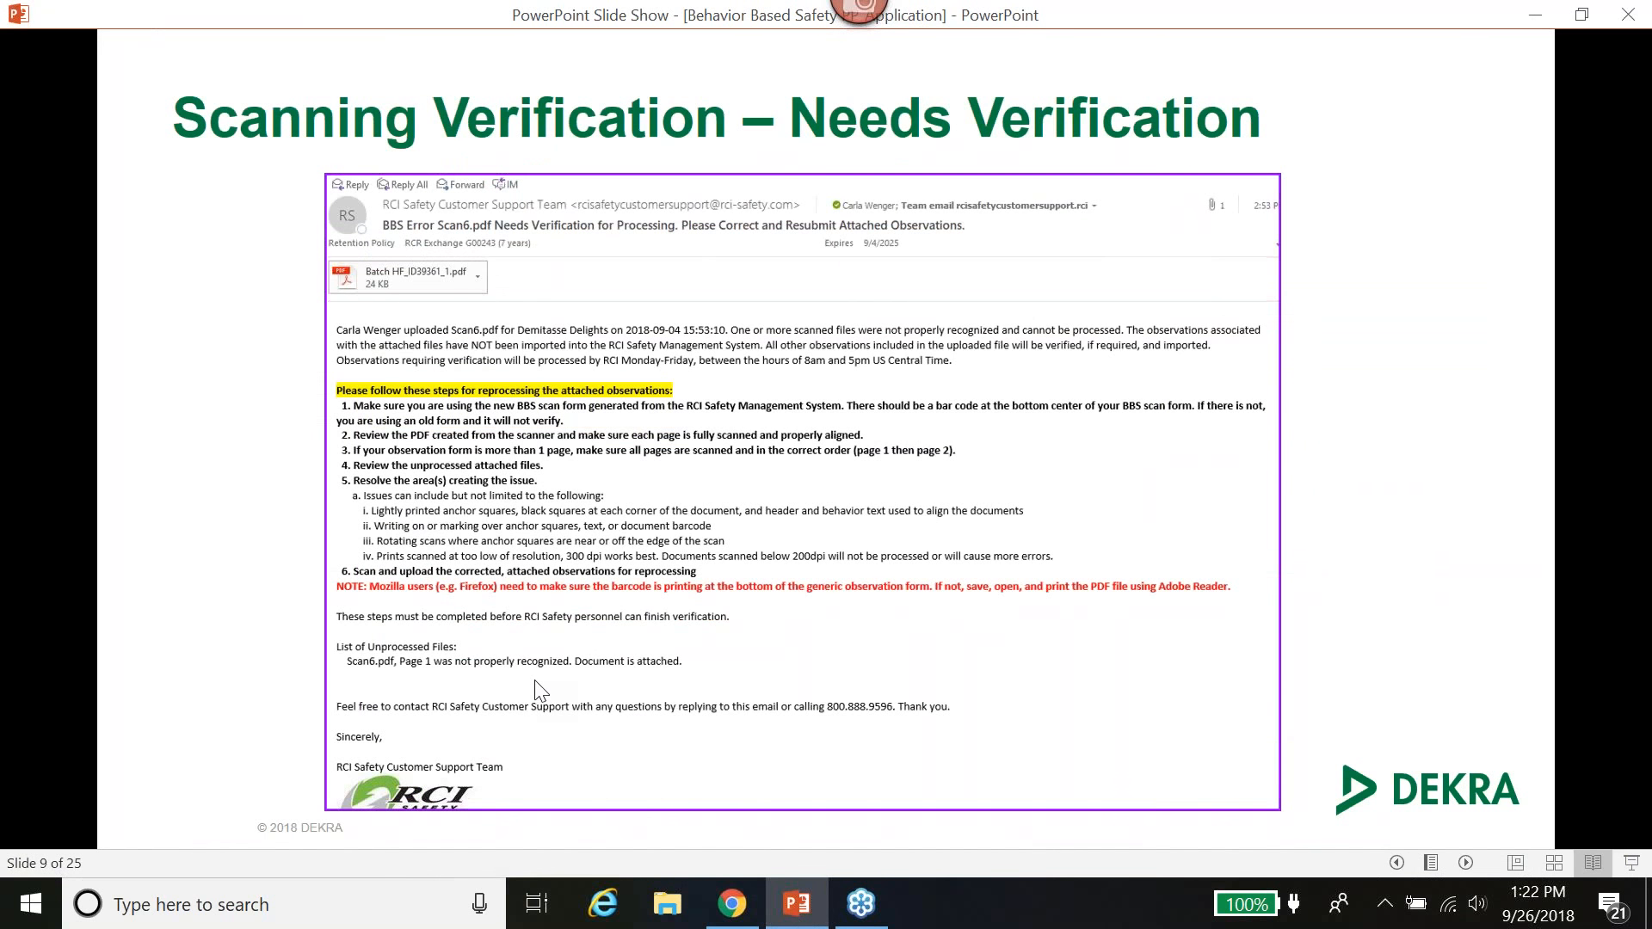
pyautogui.press('Right')
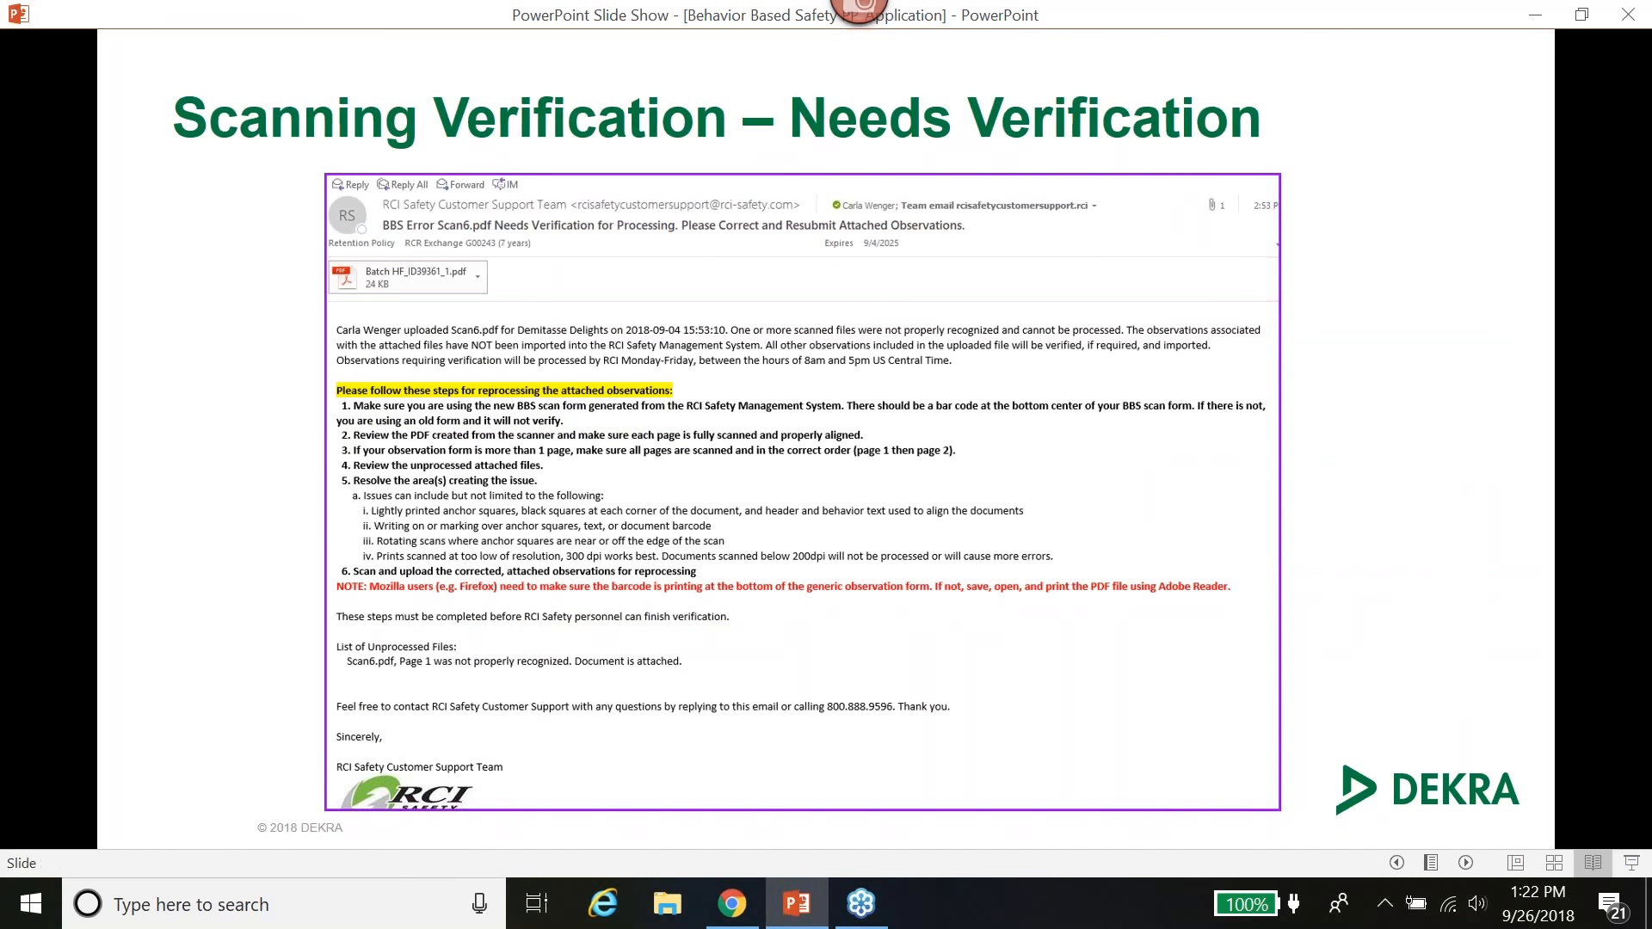